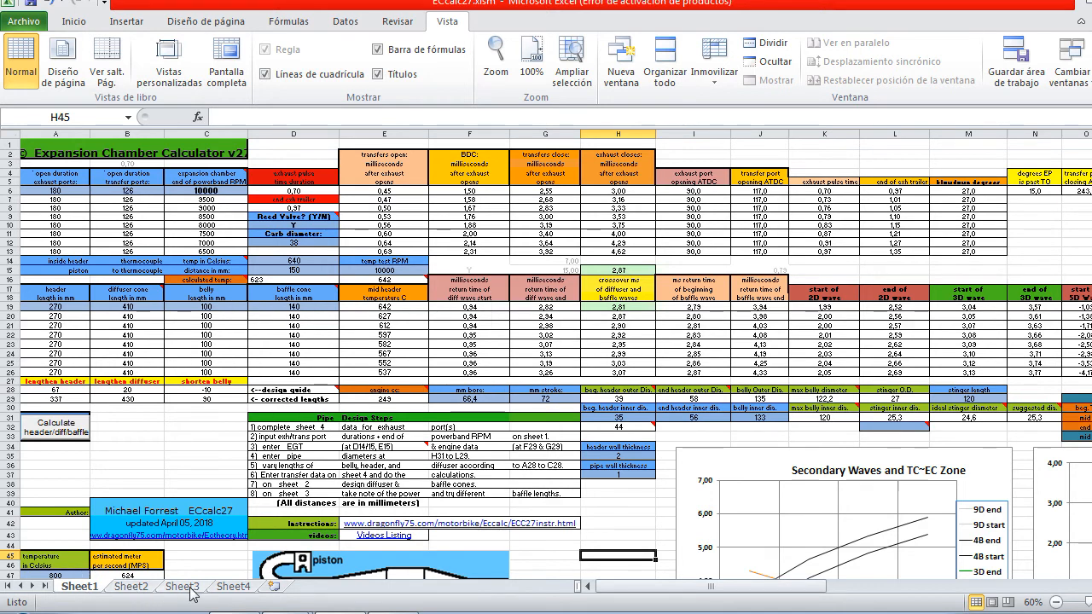
- View the exhaust pulse duration calculator on Sheet4 and return to Sheet1
click(243, 587)
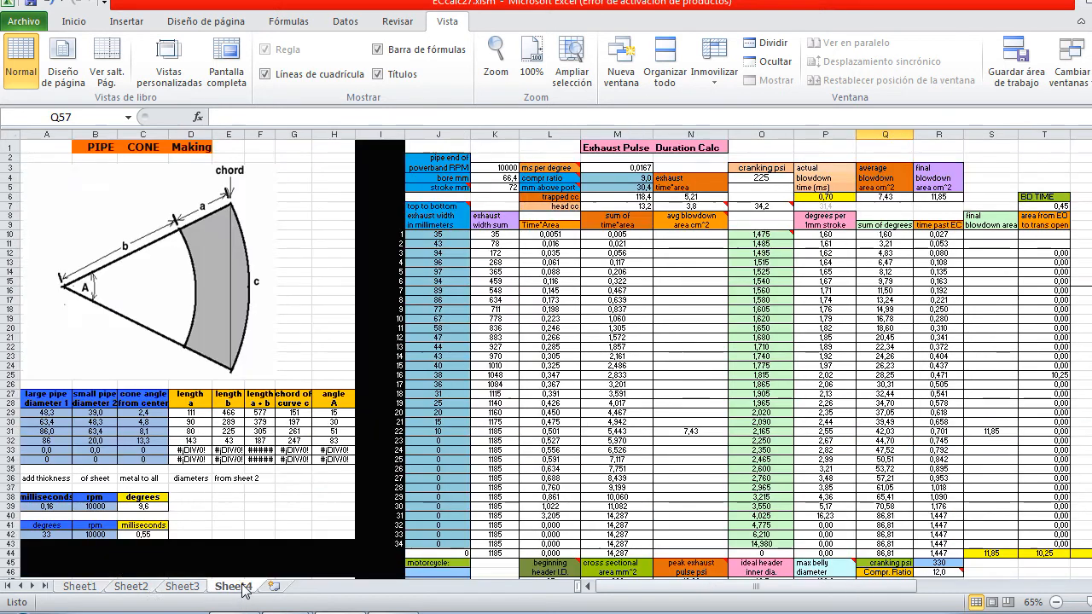
click(79, 587)
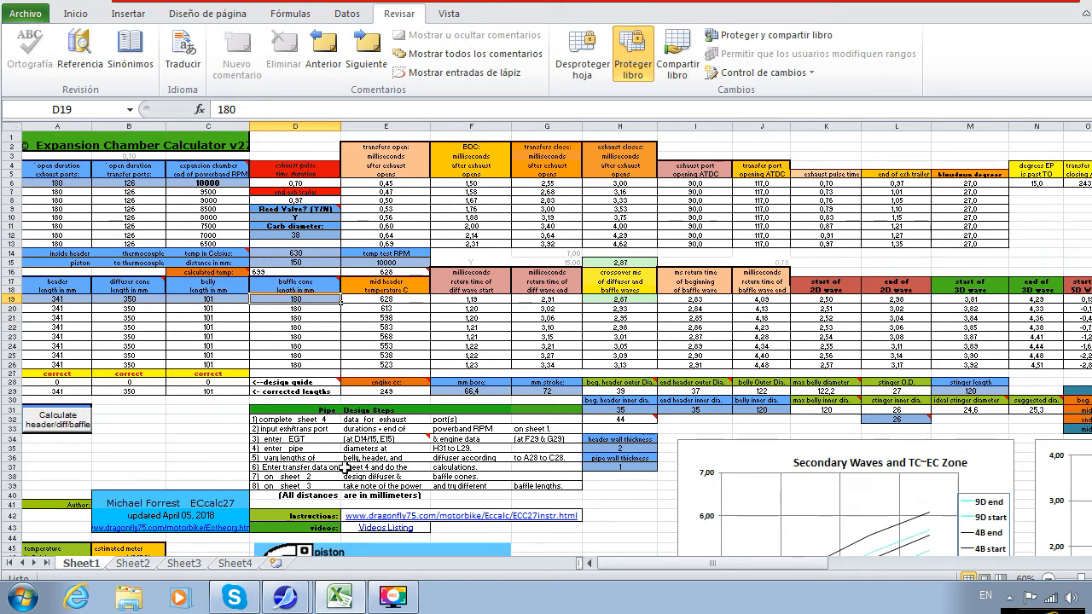
- Switch to the ECcalc27 tutorial in SeaMonkey and skim its usage instructions through to the closing questions and answers
mouse_move(287, 598)
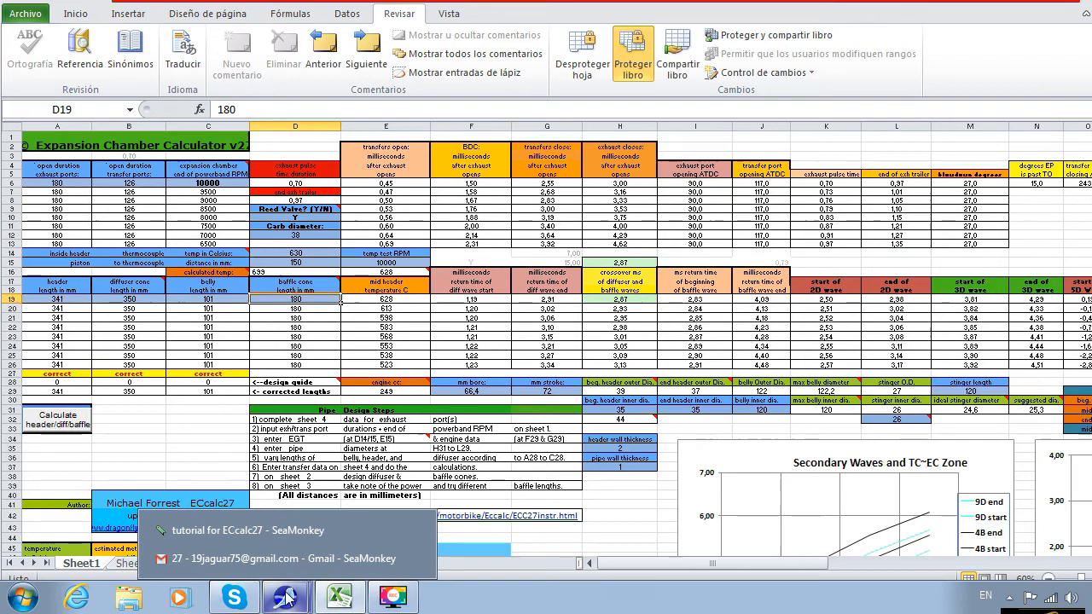
click(269, 527)
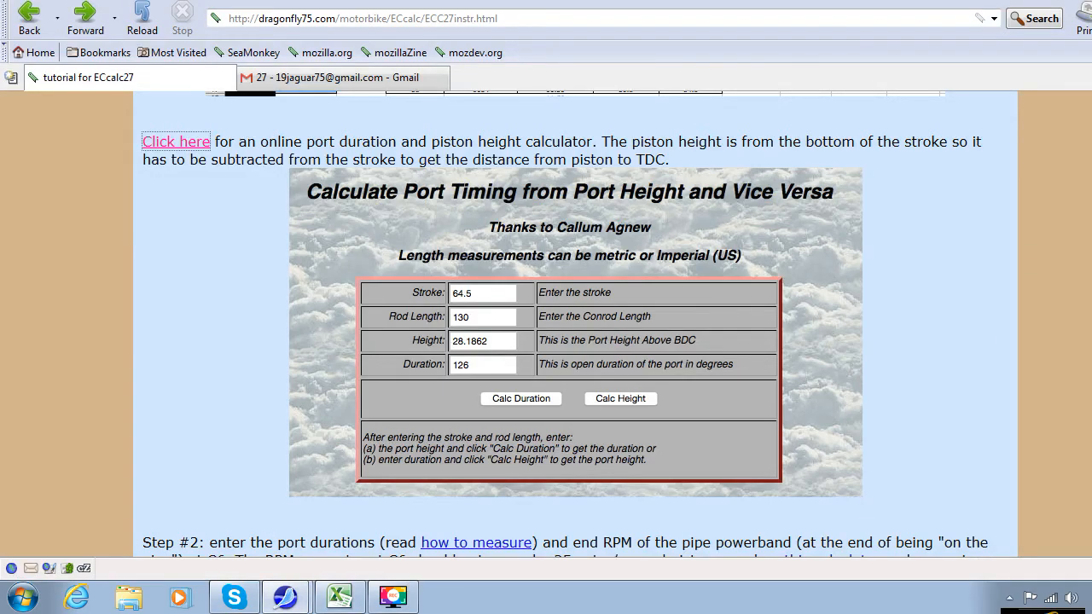
scroll(575, 324, up, 20)
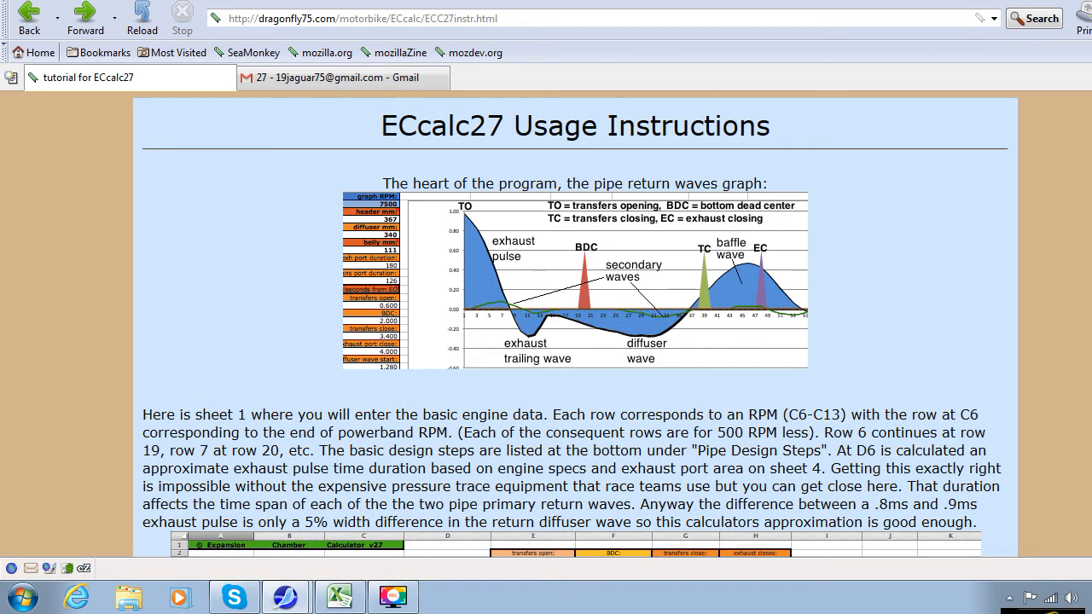
scroll(575, 324, down, 20)
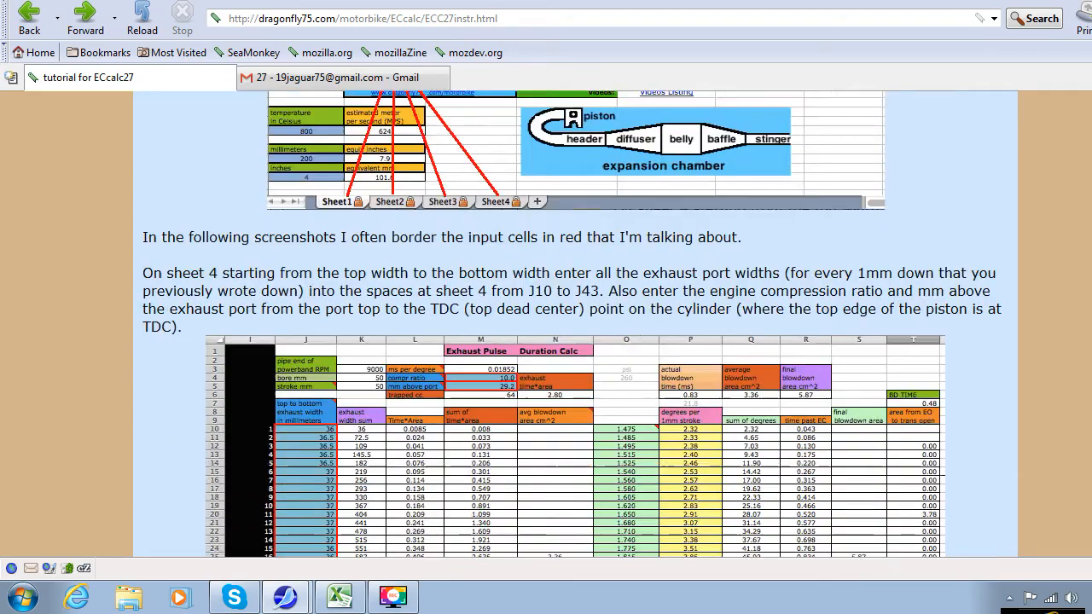
scroll(575, 324, down, 20)
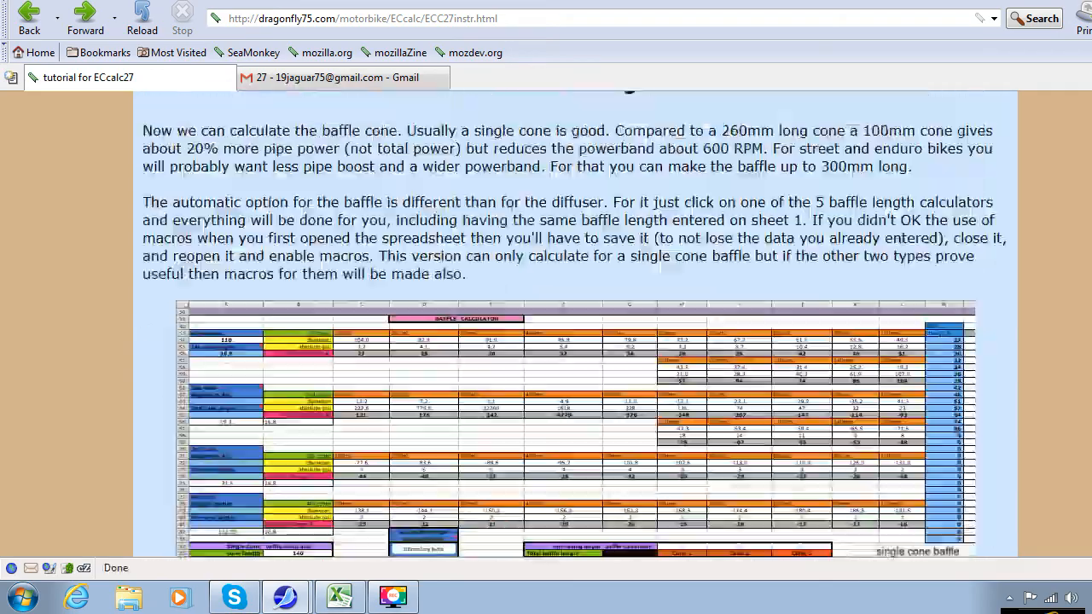
scroll(575, 324, down, 20)
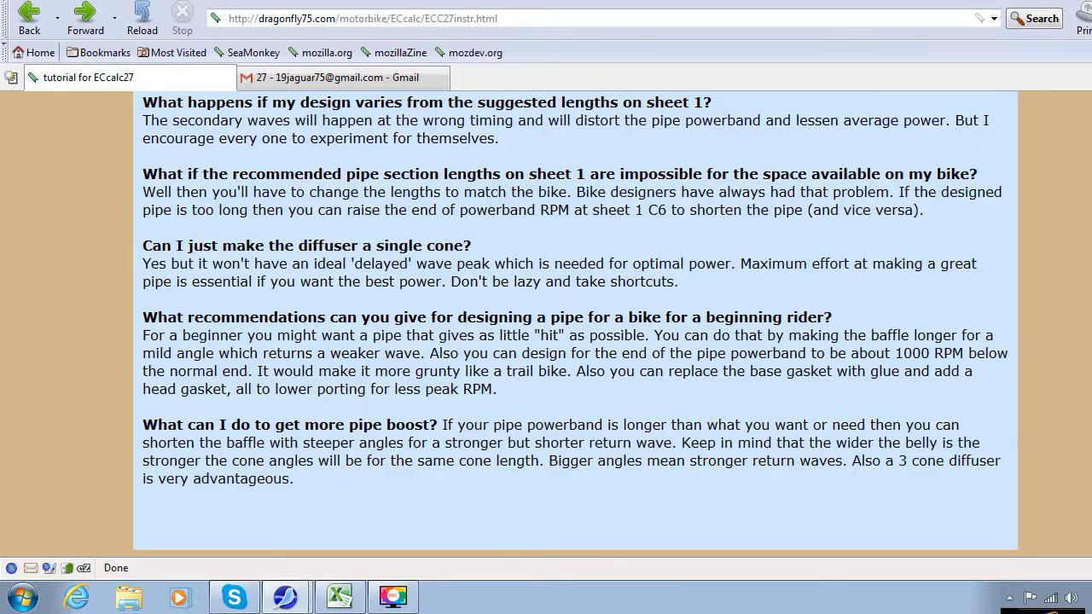
scroll(574, 324, up, 20)
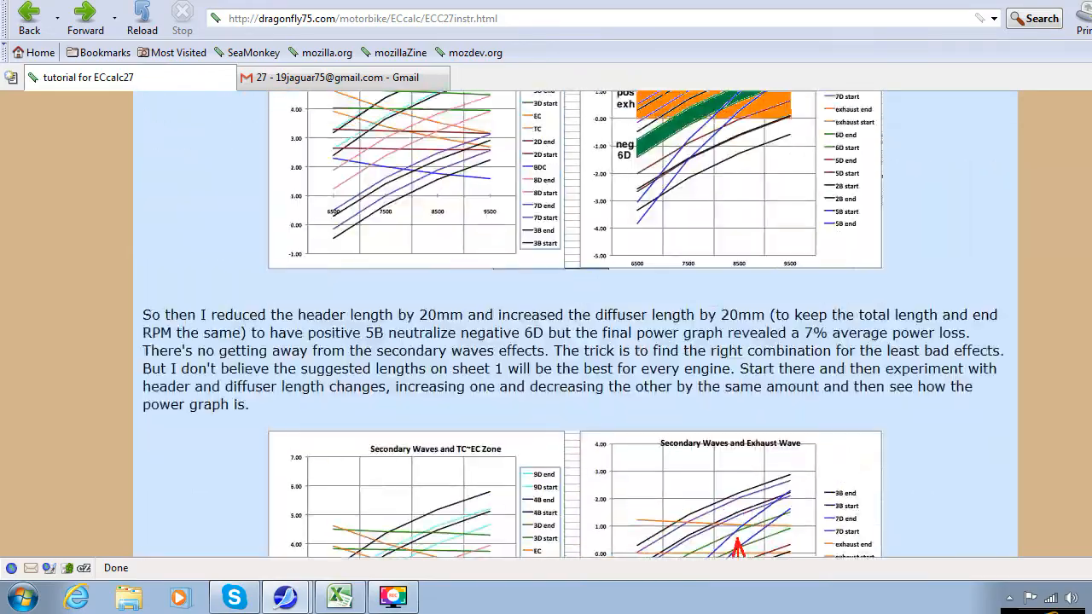
scroll(575, 325, up, 20)
scroll(575, 324, up, 20)
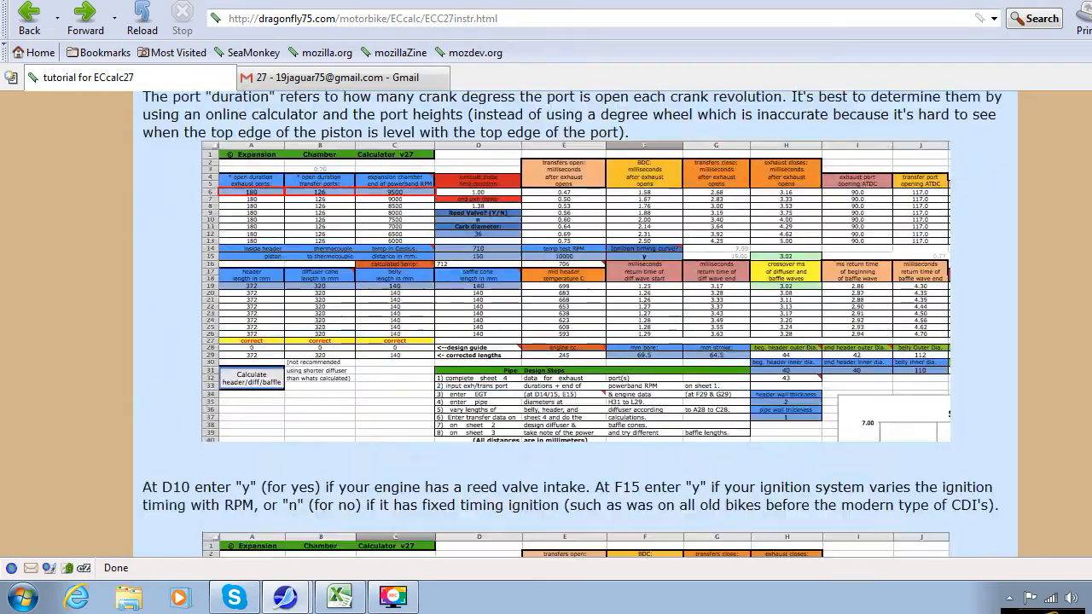
scroll(575, 324, up, 8)
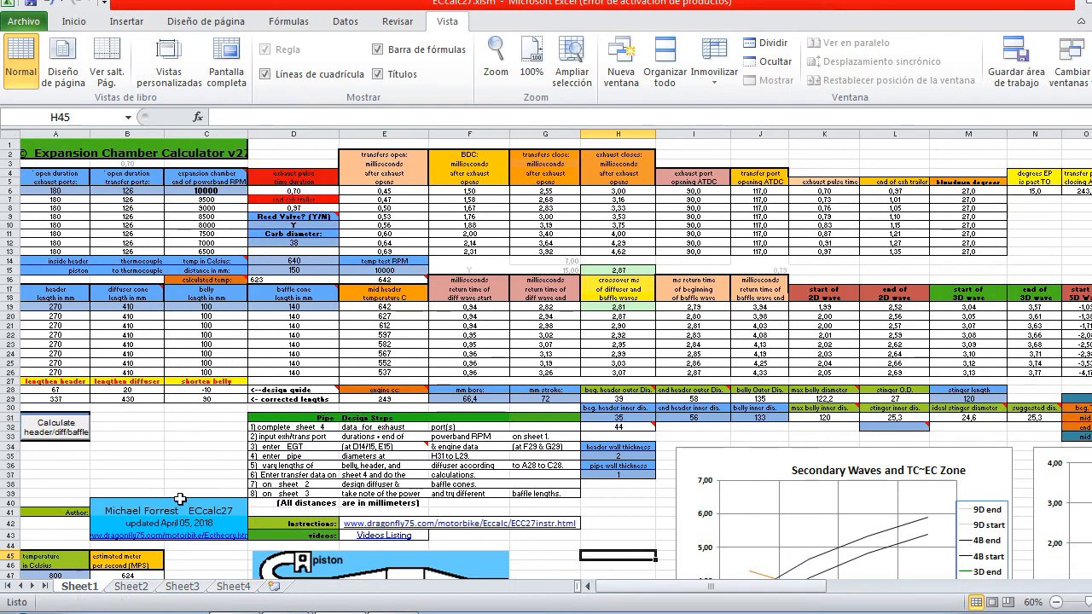
- Bring up Sheet4 of the workbook and read Step #1 with the RS125 port map in the SeaMonkey tutorial
click(238, 589)
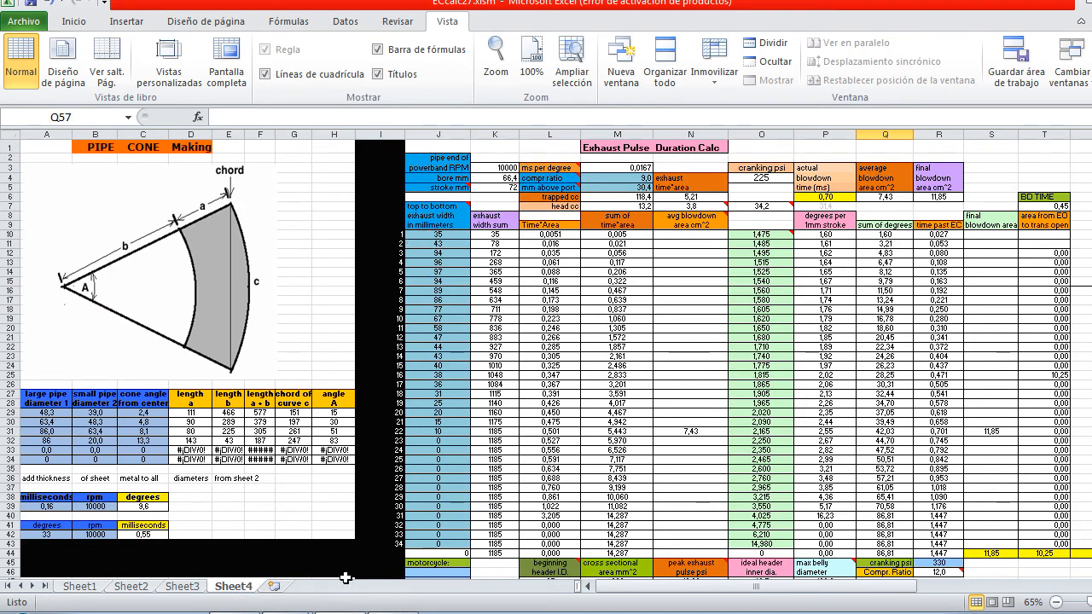
mouse_move(294, 613)
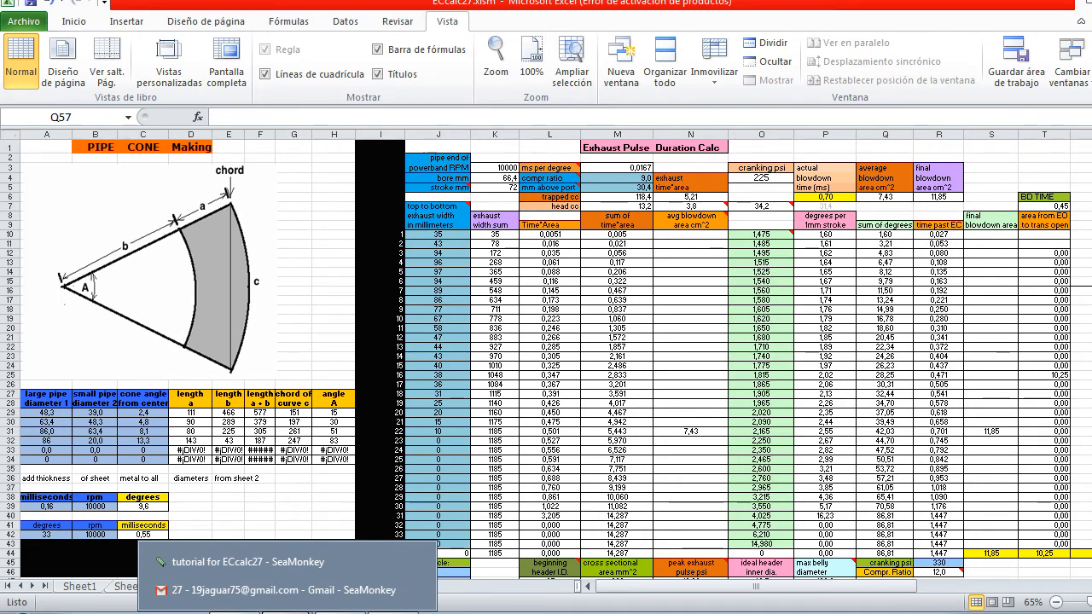
click(283, 562)
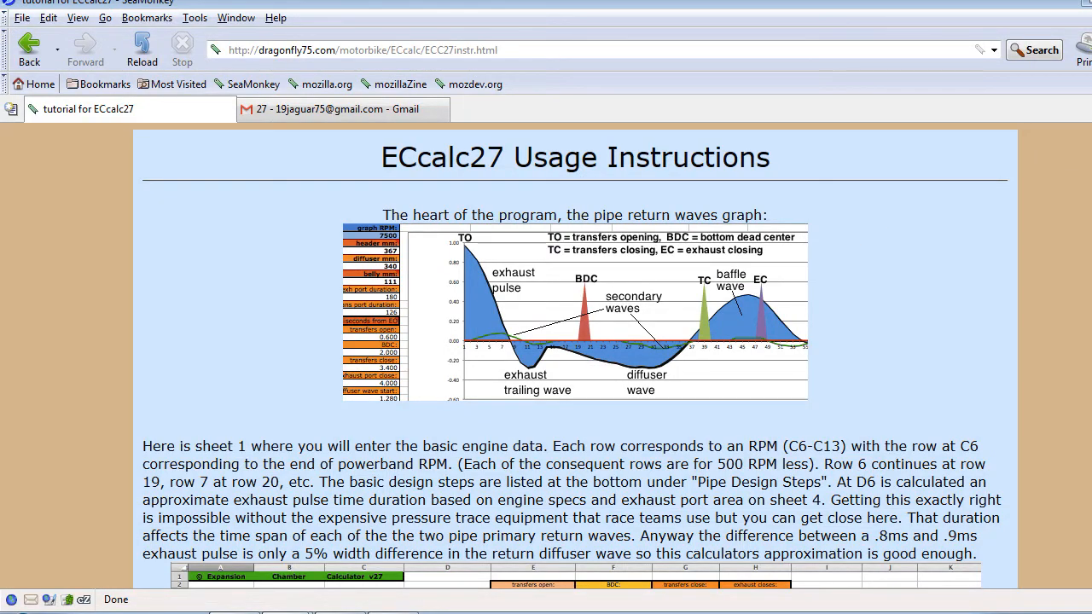
scroll(573, 359, down, 20)
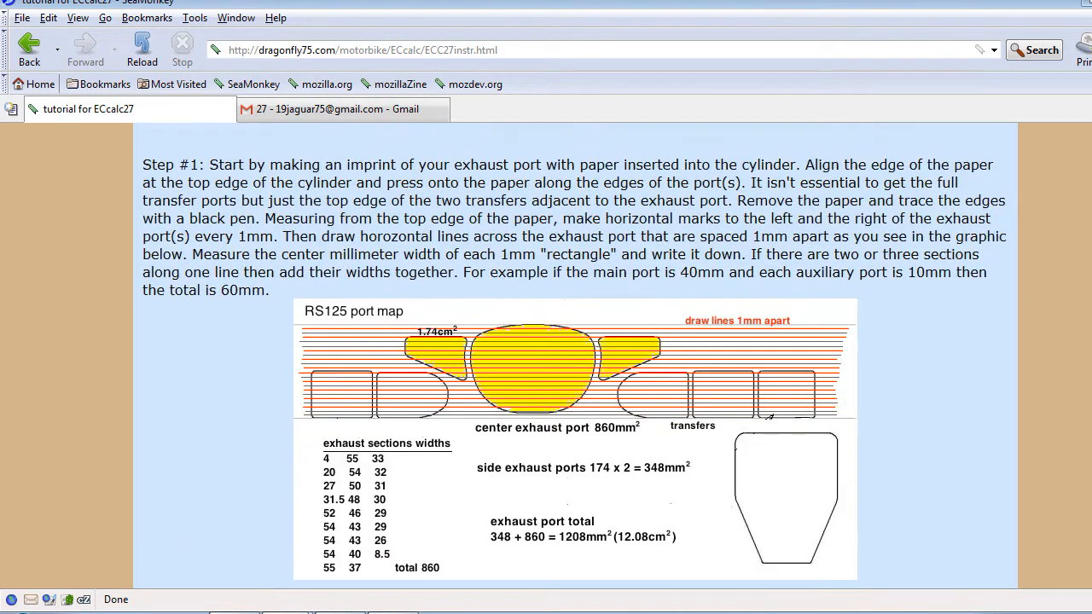
scroll(573, 358, down, 3)
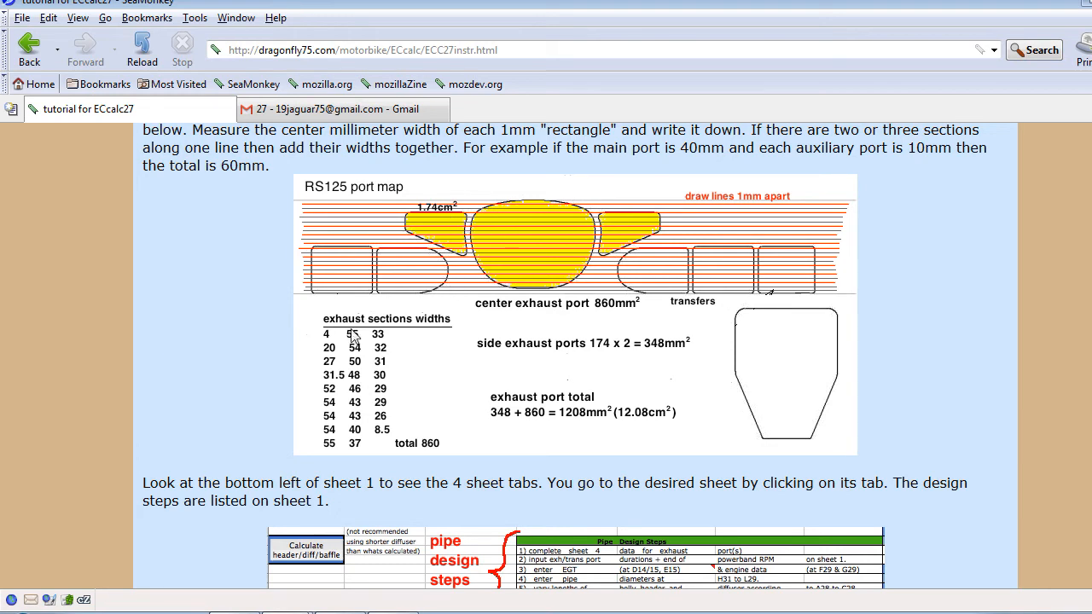
- Switch to Excel and examine Sheet4's exhaust pulse duration section, including the cranking psi and compression ratio cells
click(289, 612)
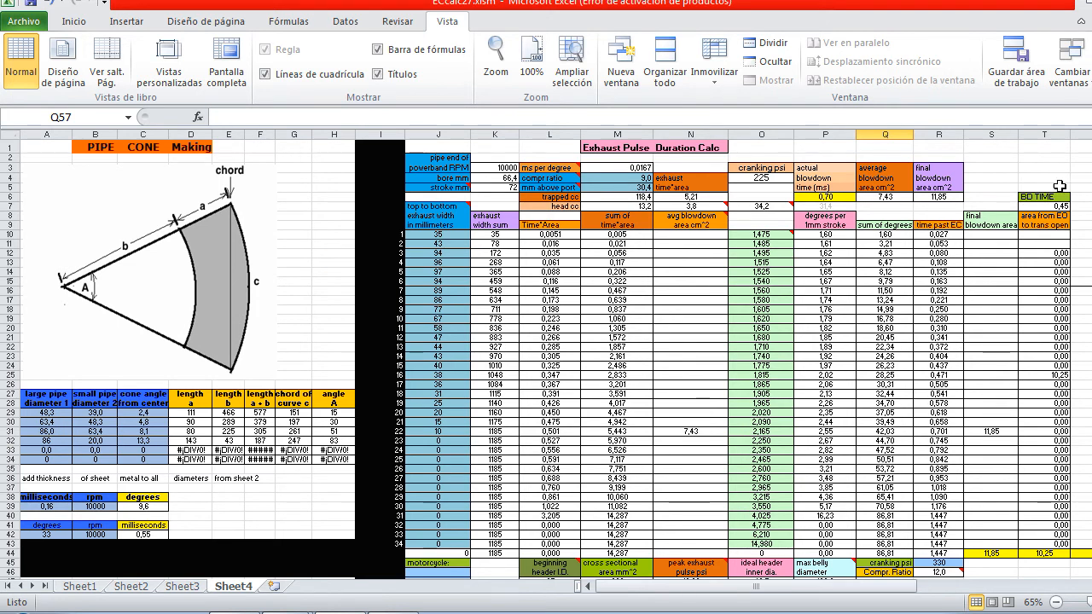
scroll(545, 353, down, 2)
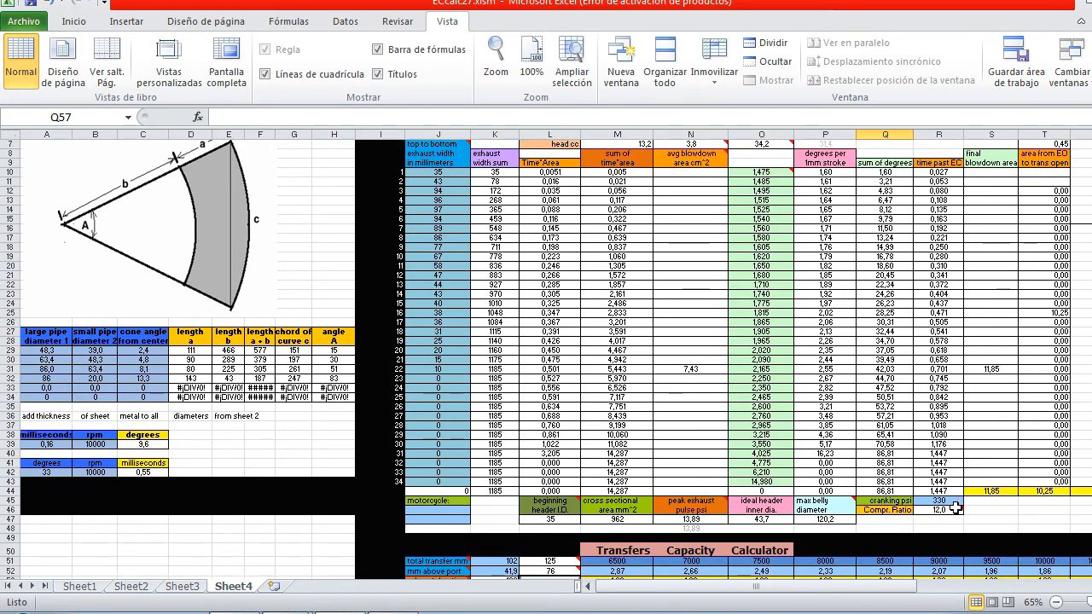
mouse_move(953, 510)
scroll(546, 352, up, 2)
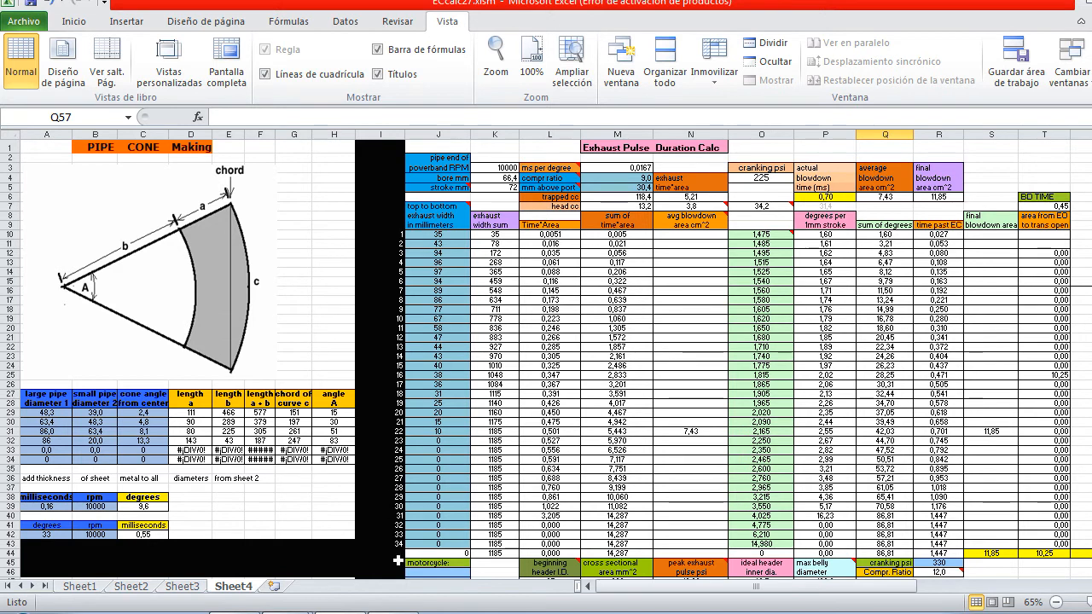
- Return to the ECcalc27 tutorial in SeaMonkey and open its linked online port duration and piston height calculator
click(286, 613)
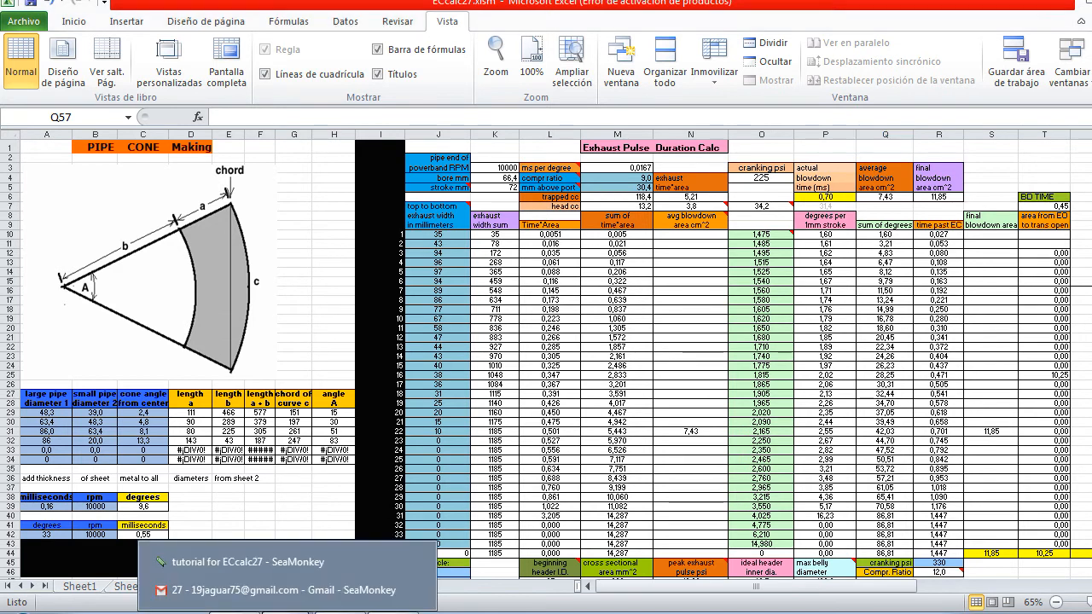
click(267, 563)
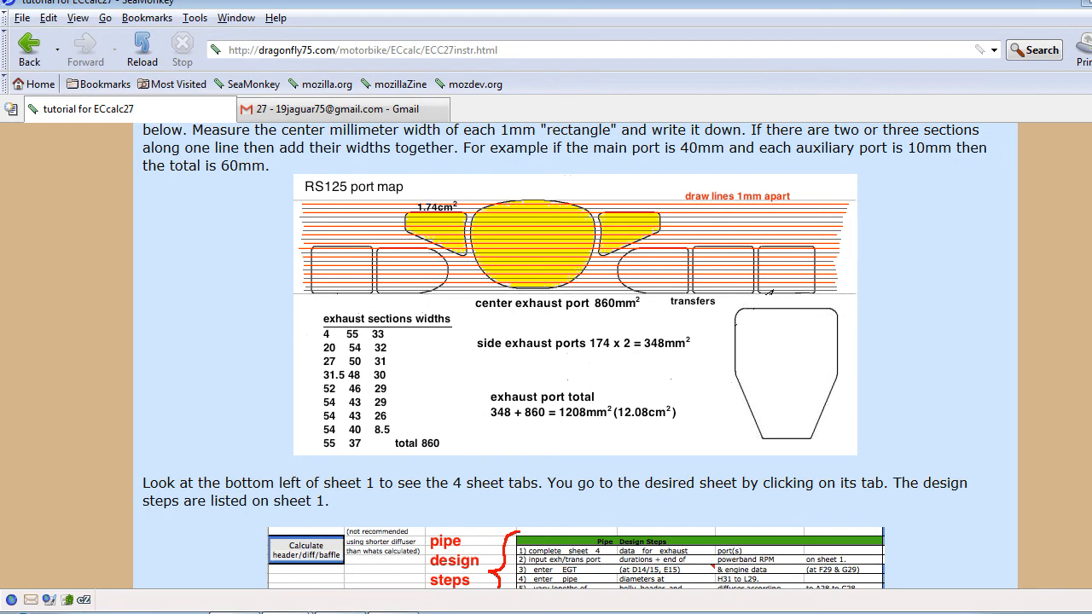
scroll(574, 355, up, 5)
scroll(571, 358, up, 5)
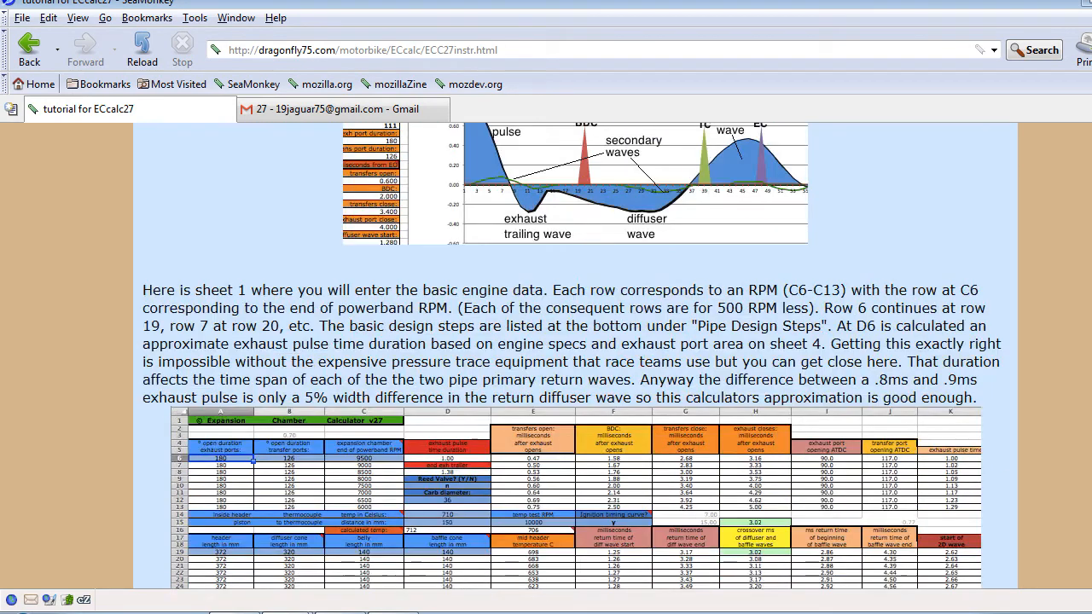
scroll(571, 358, up, 3)
scroll(571, 358, down, 15)
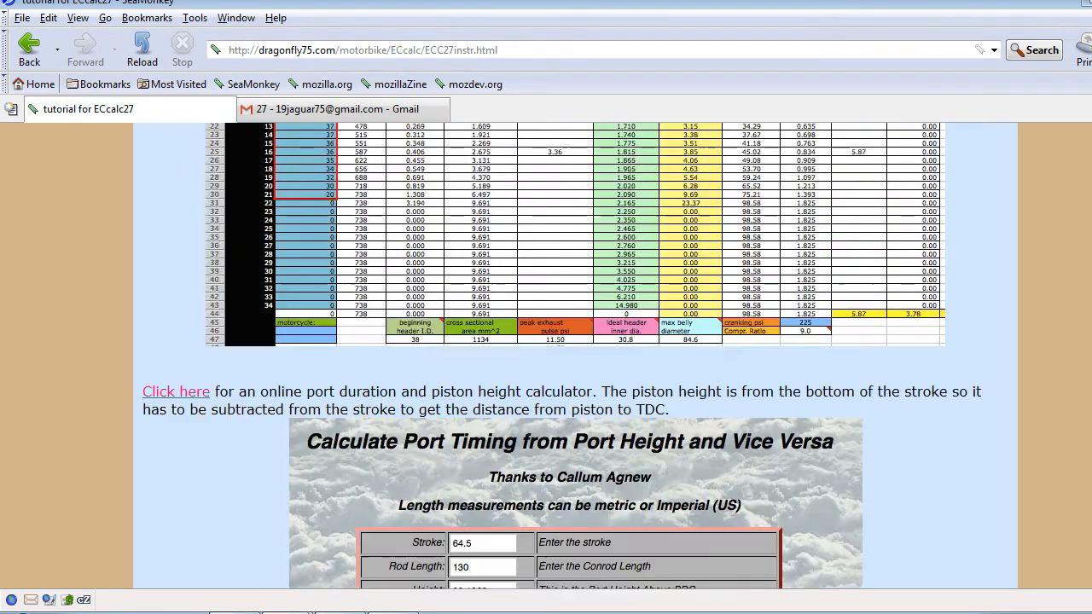
scroll(407, 145, down, 3)
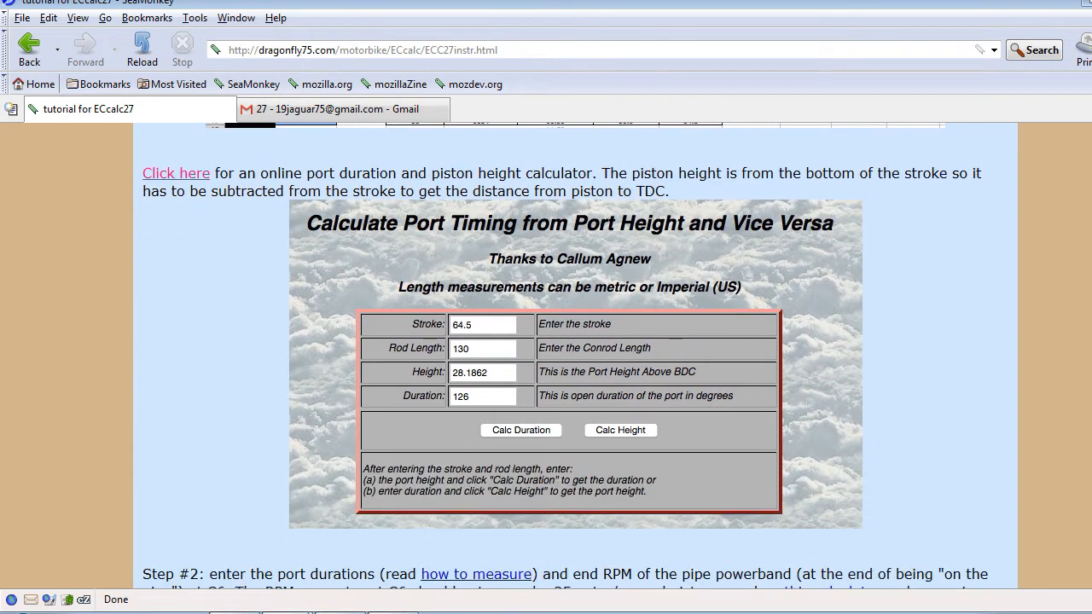
click(191, 175)
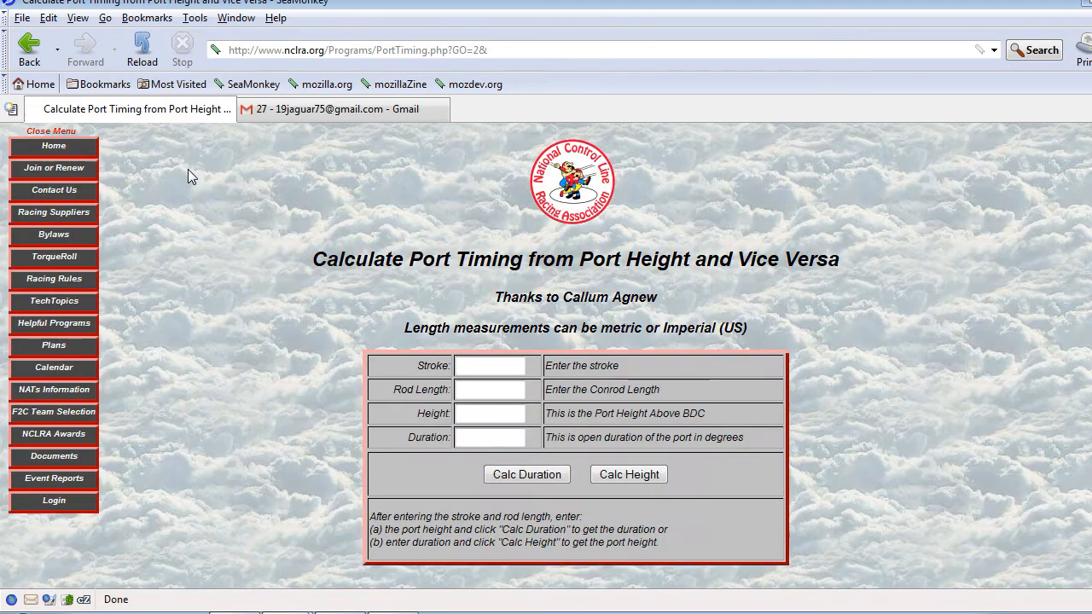
- Go through the stroke, rod length and height fields of the port timing calculator without entering values
click(485, 364)
click(510, 386)
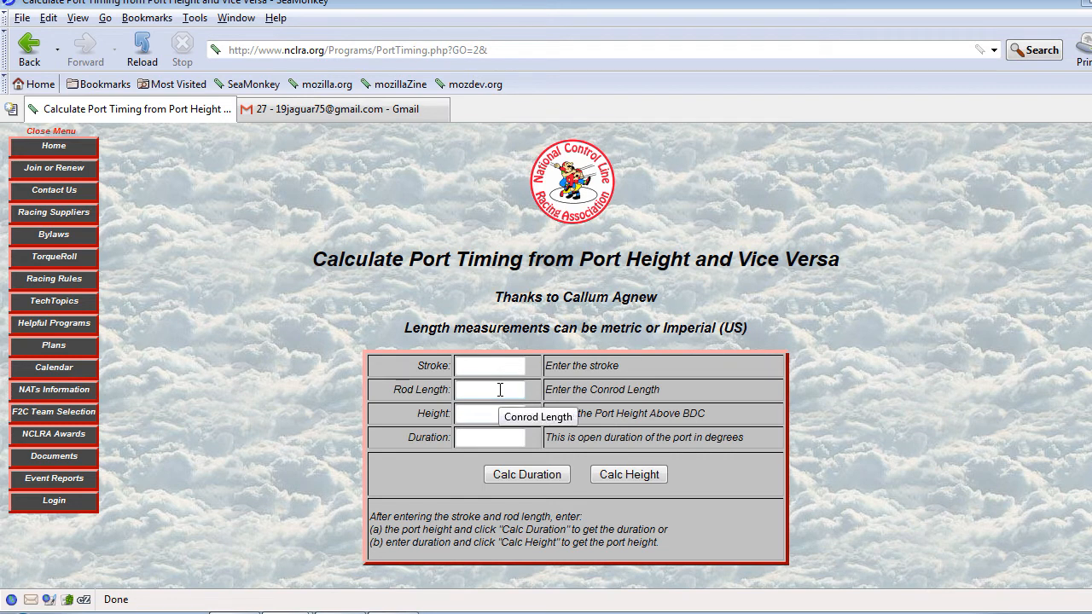
click(500, 412)
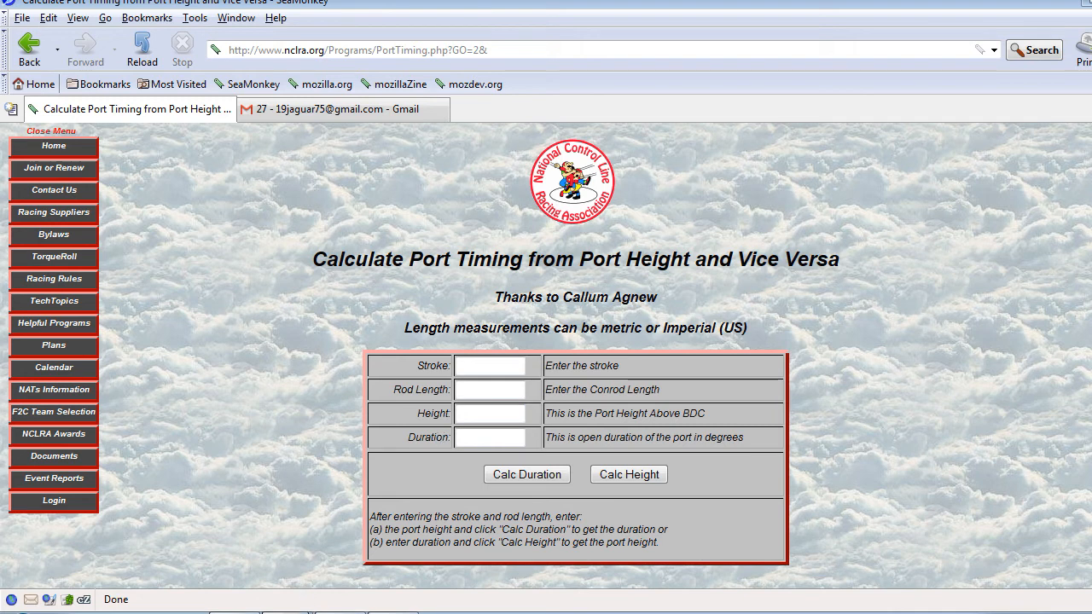
- Go back to the ECcalc27 tutorial and find the Step #1 instructions for making an exhaust port imprint
mouse_move(287, 613)
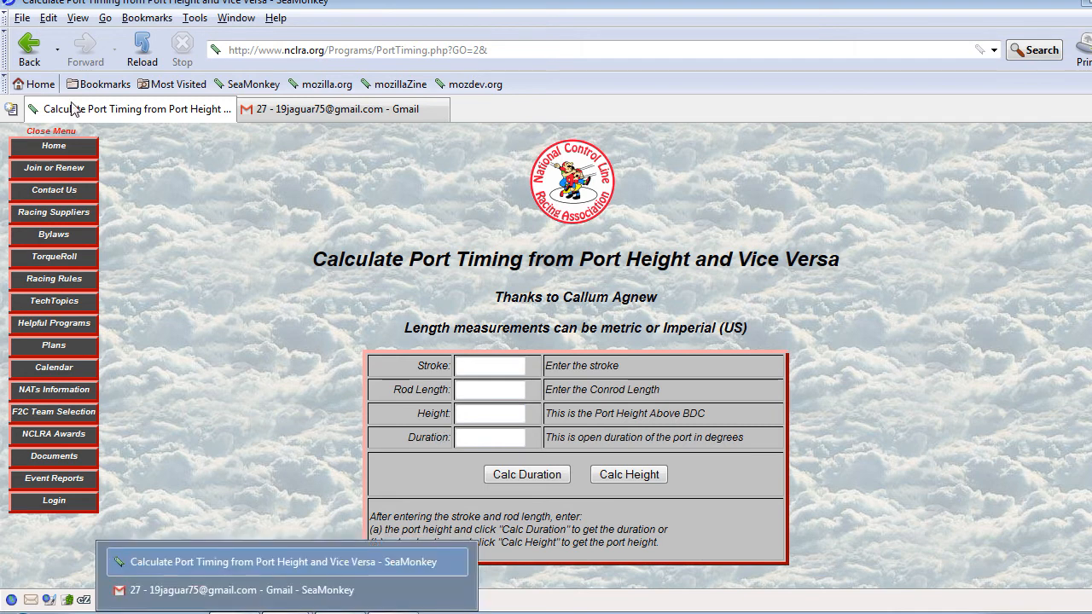
click(30, 44)
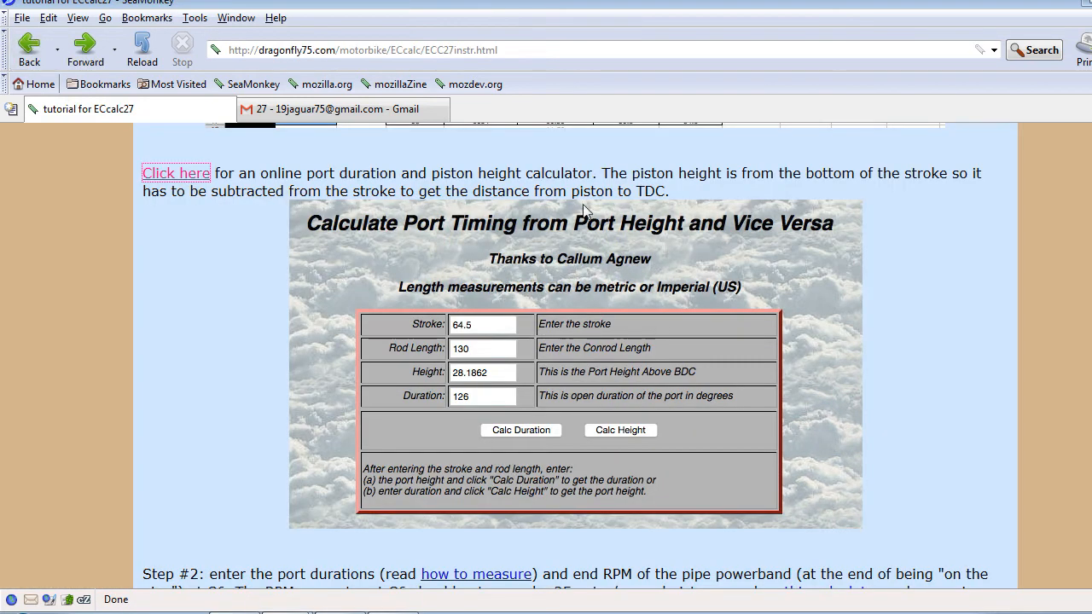
scroll(590, 220, down, 5)
scroll(592, 222, up, 5)
scroll(591, 220, up, 15)
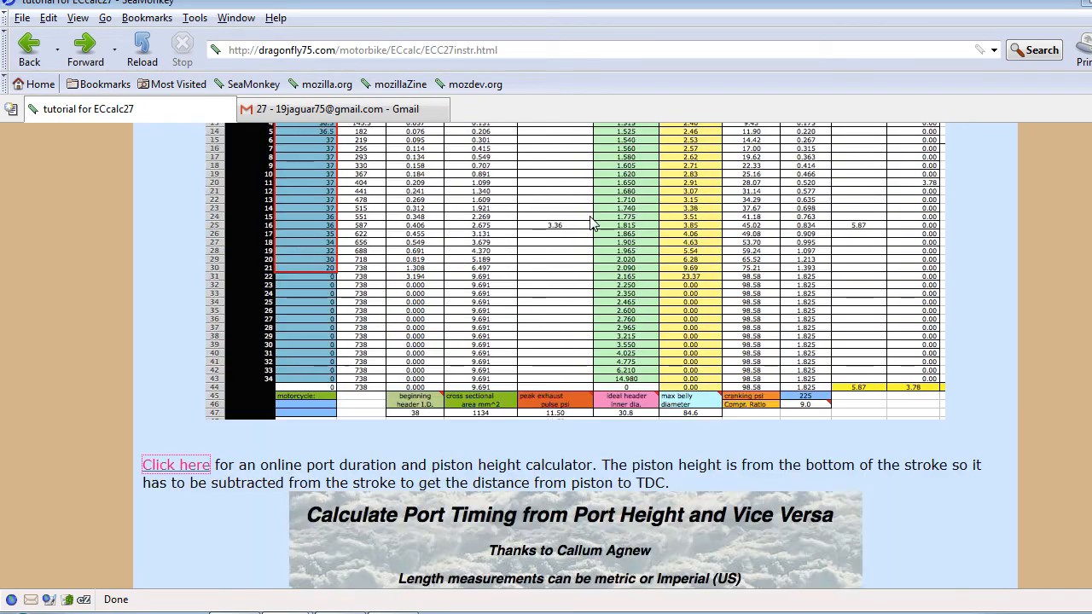
scroll(595, 223, up, 8)
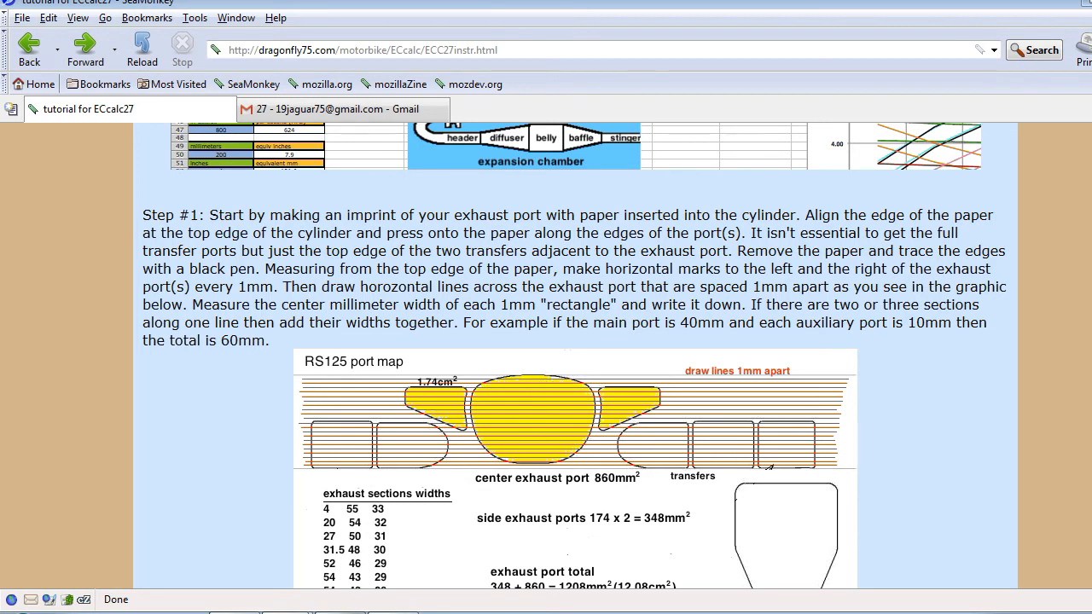
- Switch to Excel and examine the Transfers Capacity Calculator on Sheet4
click(350, 597)
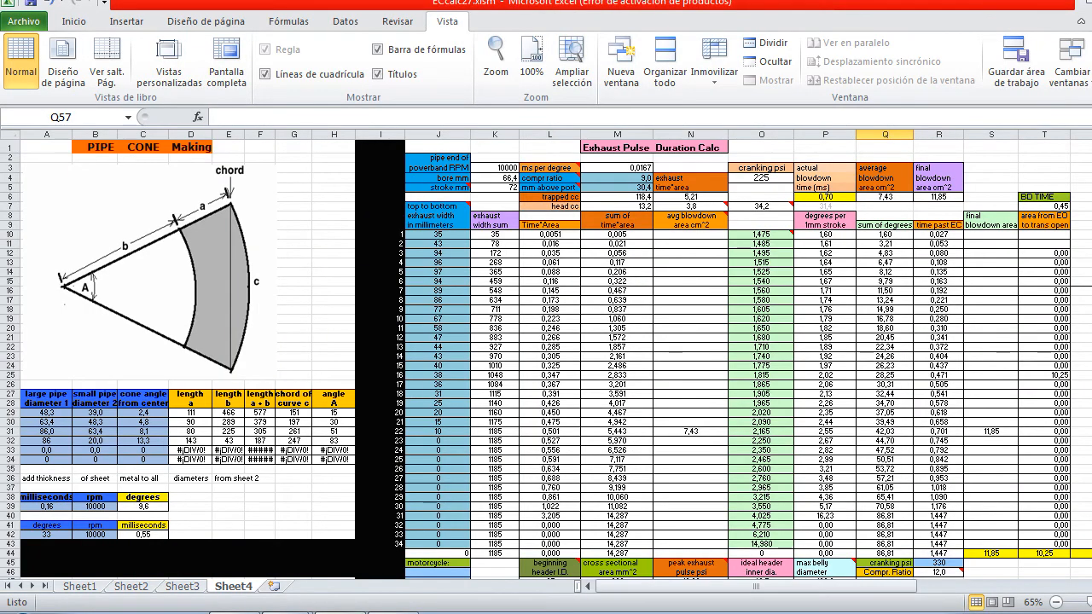
scroll(546, 359, down, 7)
scroll(950, 359, down, 6)
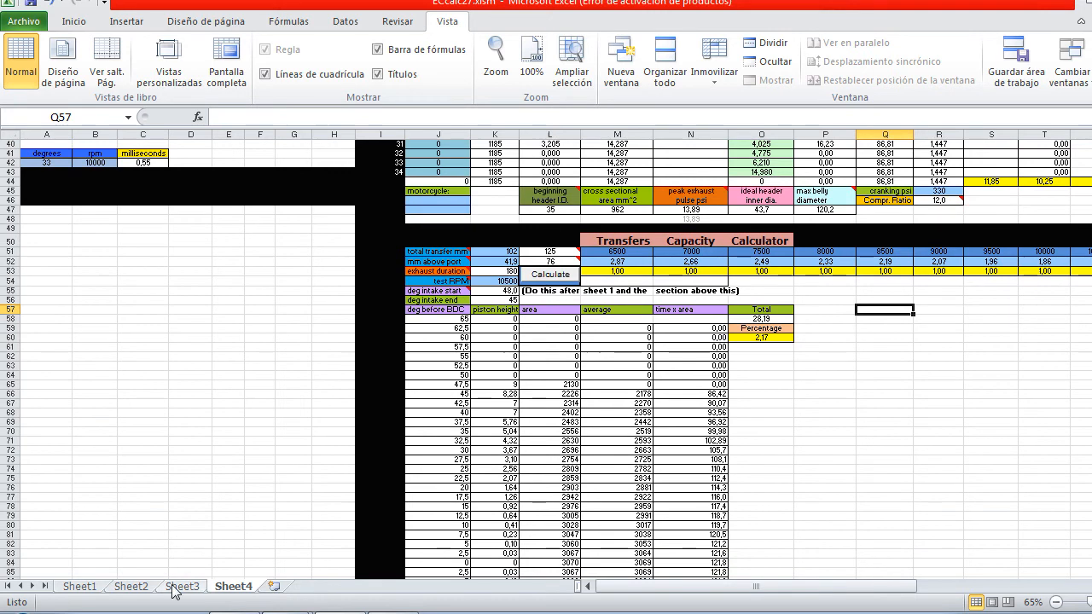
- Open Sheet1 and review the pipe diameter cells for the header, belly and stinger
click(80, 587)
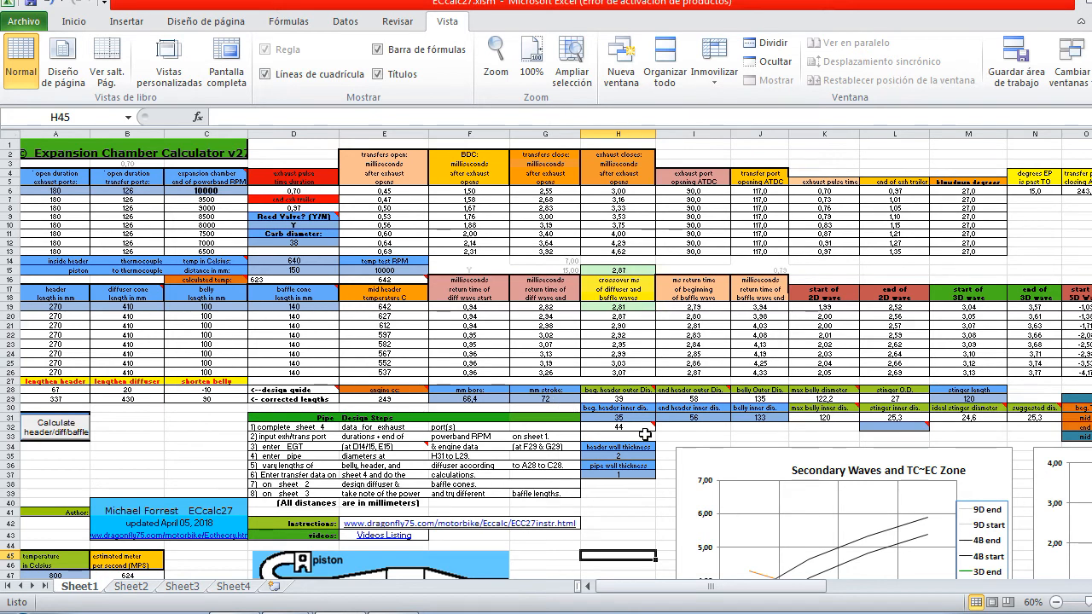
mouse_move(643, 428)
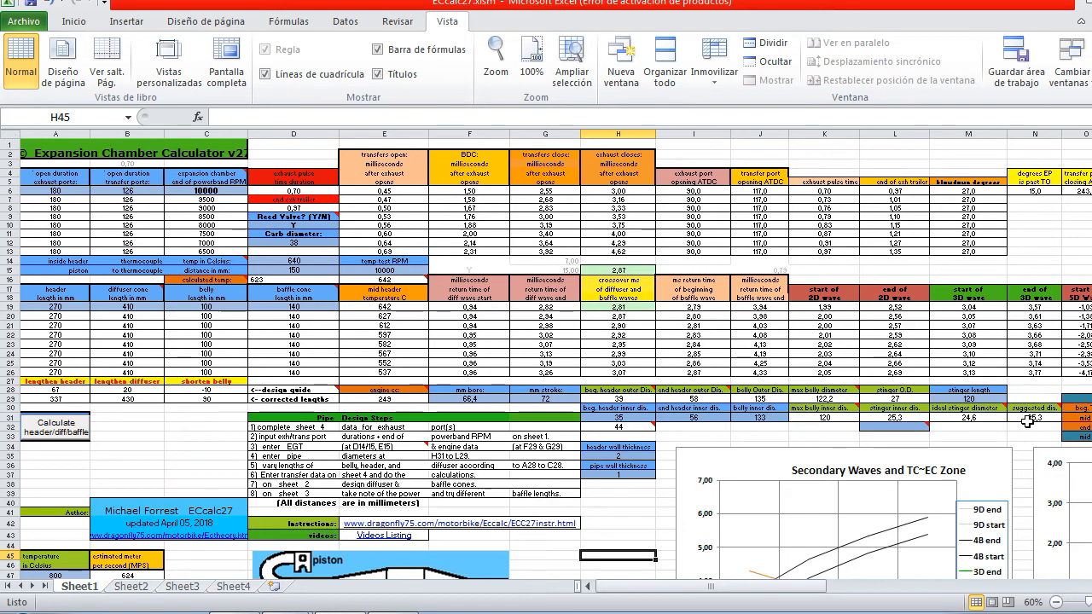
- Reposition the workbook window and read the note on the suggested stinger diameter in Sheet1
mouse_move(1029, 407)
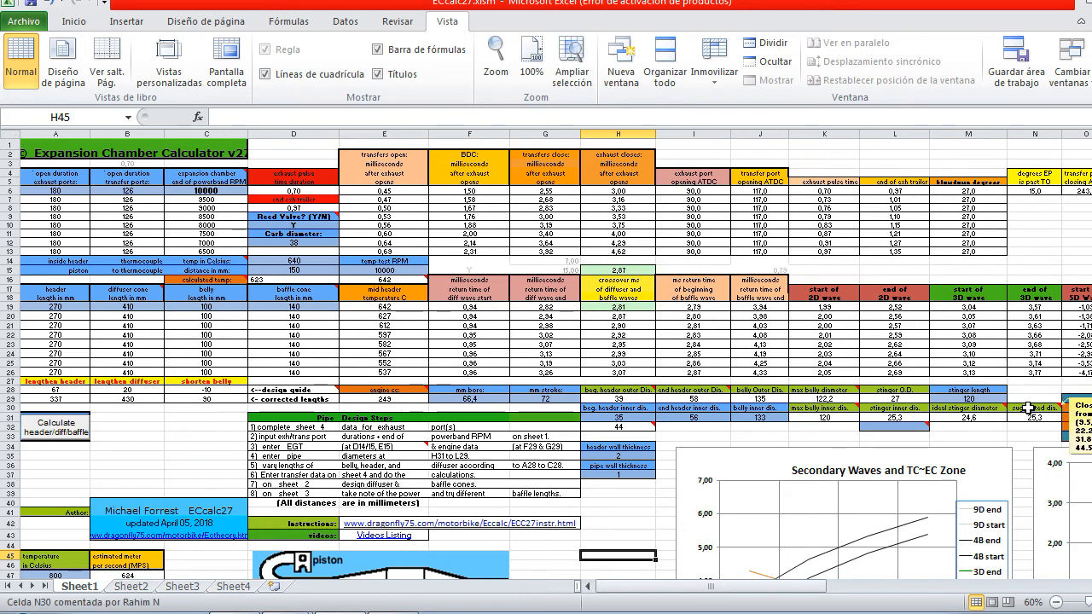
drag(738, 8, 640, 17)
mouse_move(978, 415)
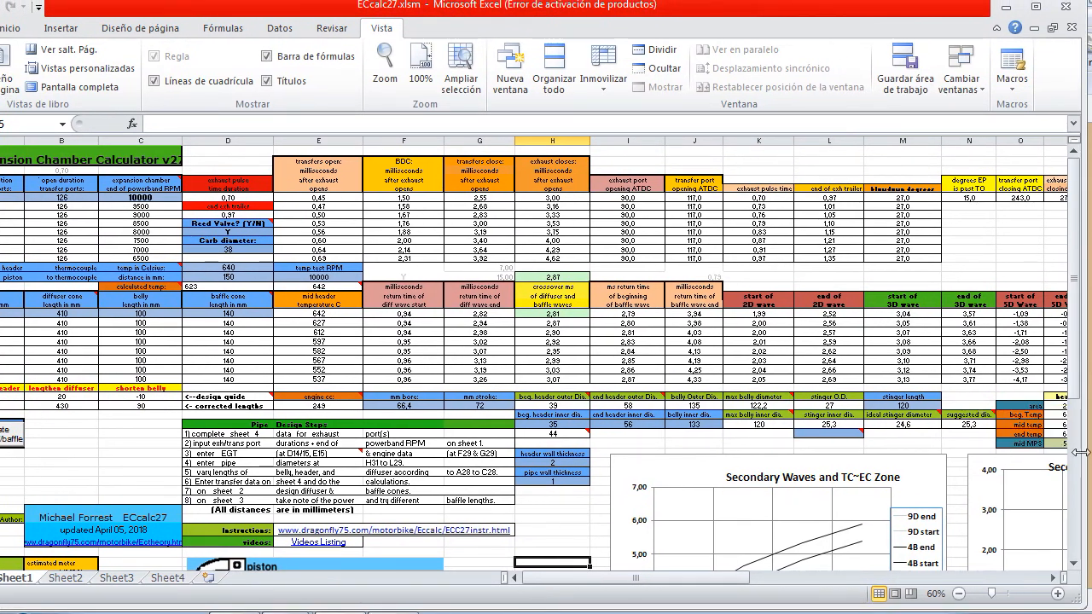
drag(1079, 450, 1091, 450)
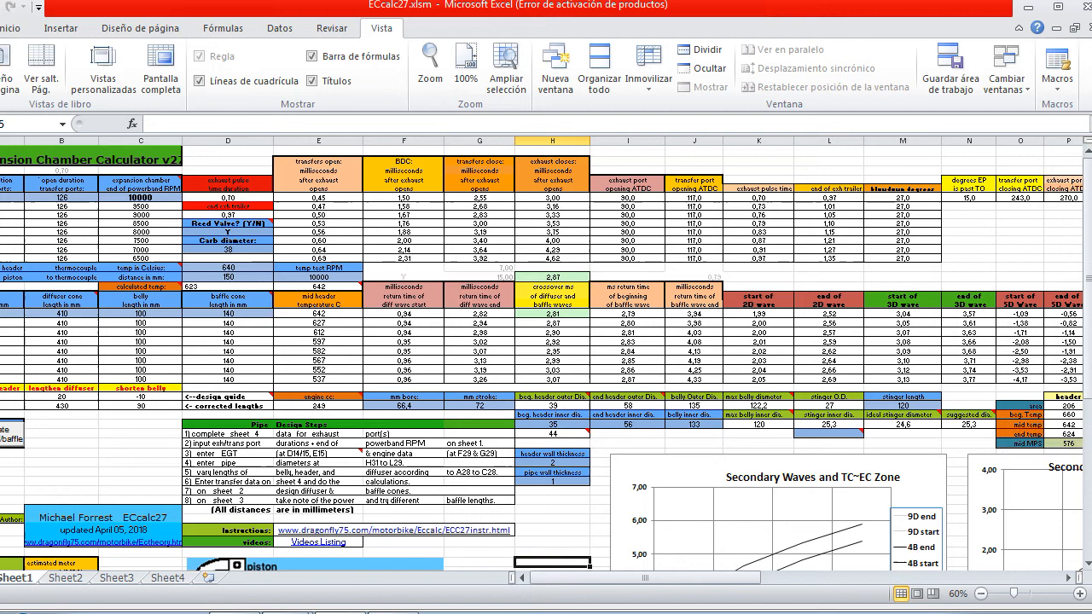
drag(668, 10, 634, 19)
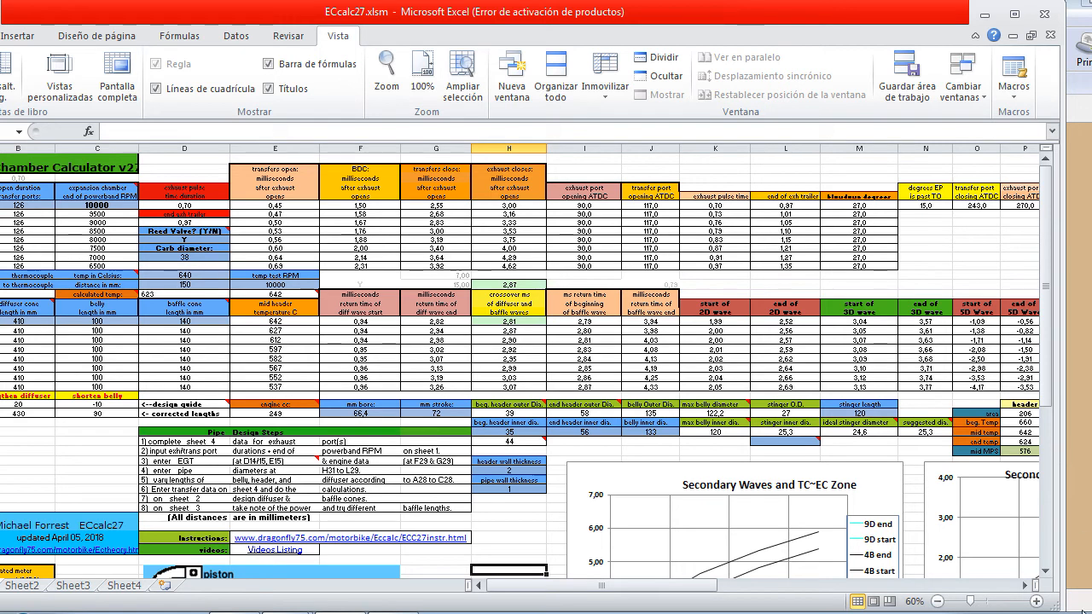
mouse_move(932, 421)
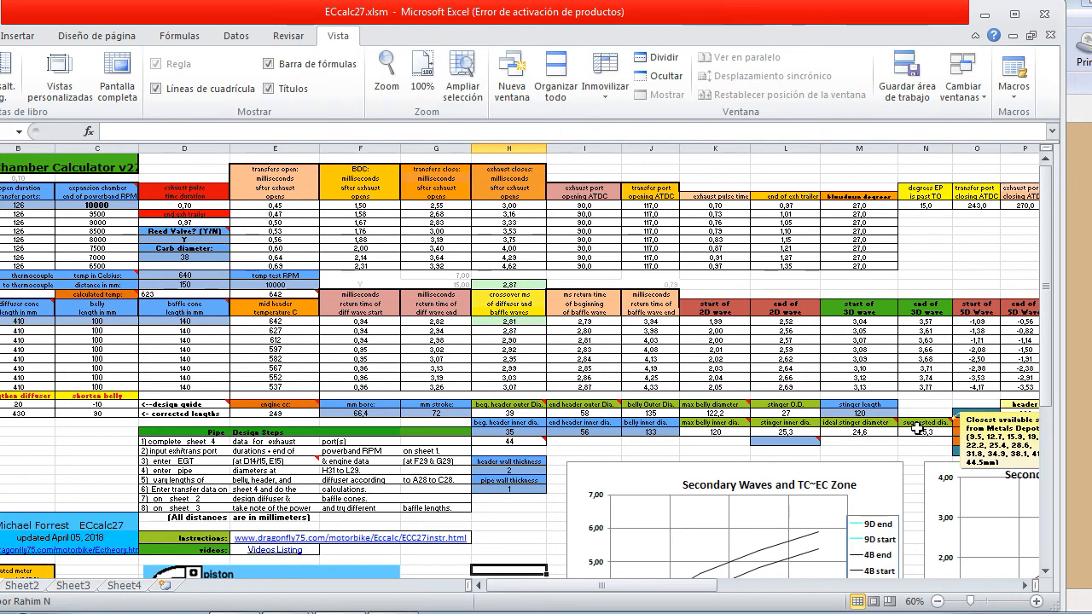
drag(734, 588, 745, 588)
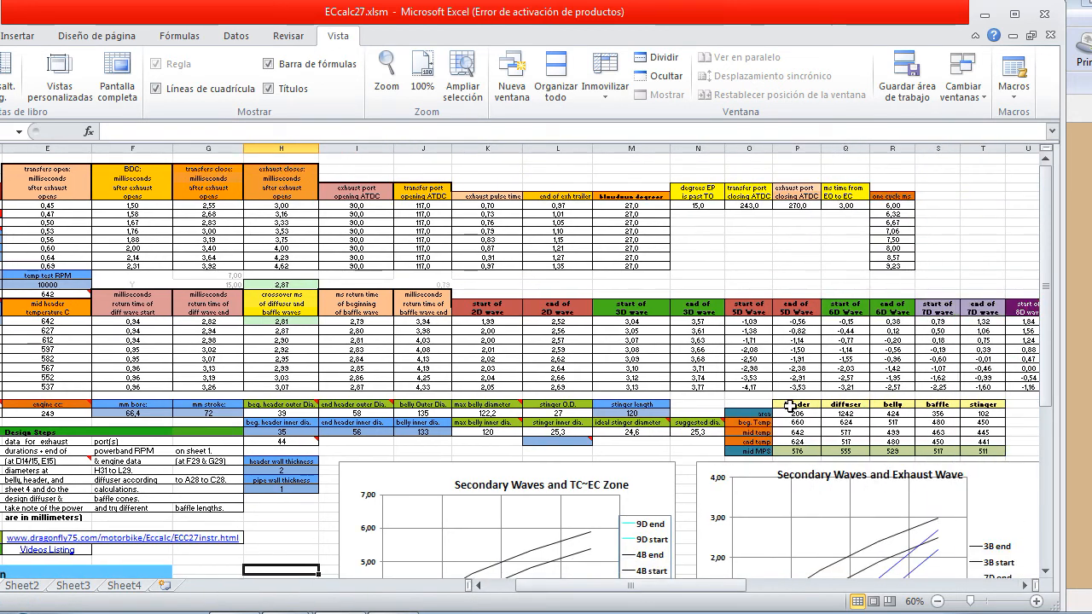
- Enter 26 mm as the desired stinger size in the input cell below the stinger inner diameter
mouse_move(700, 423)
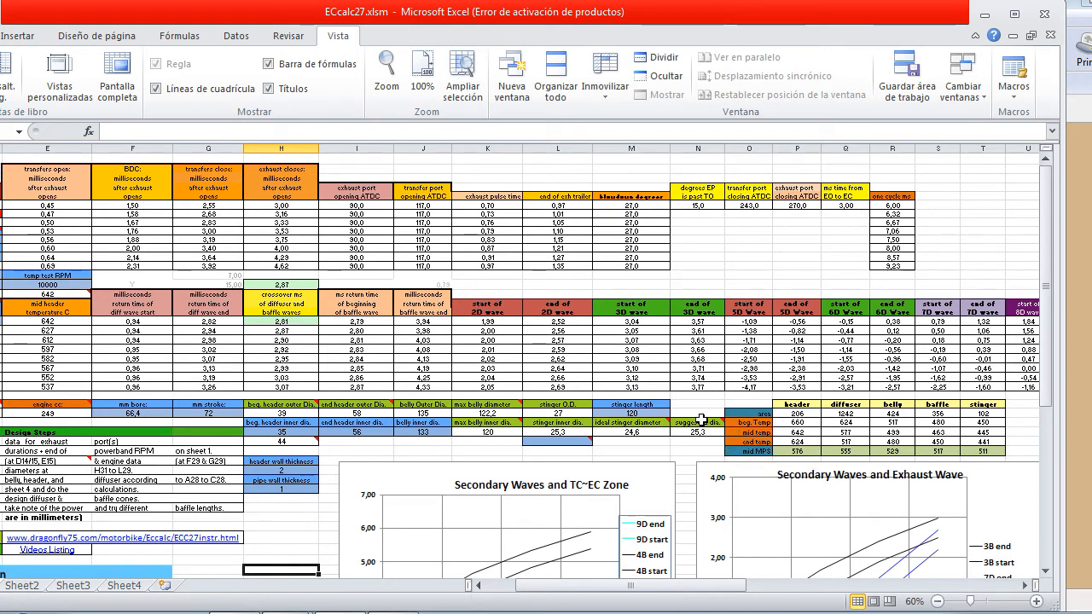
click(571, 440)
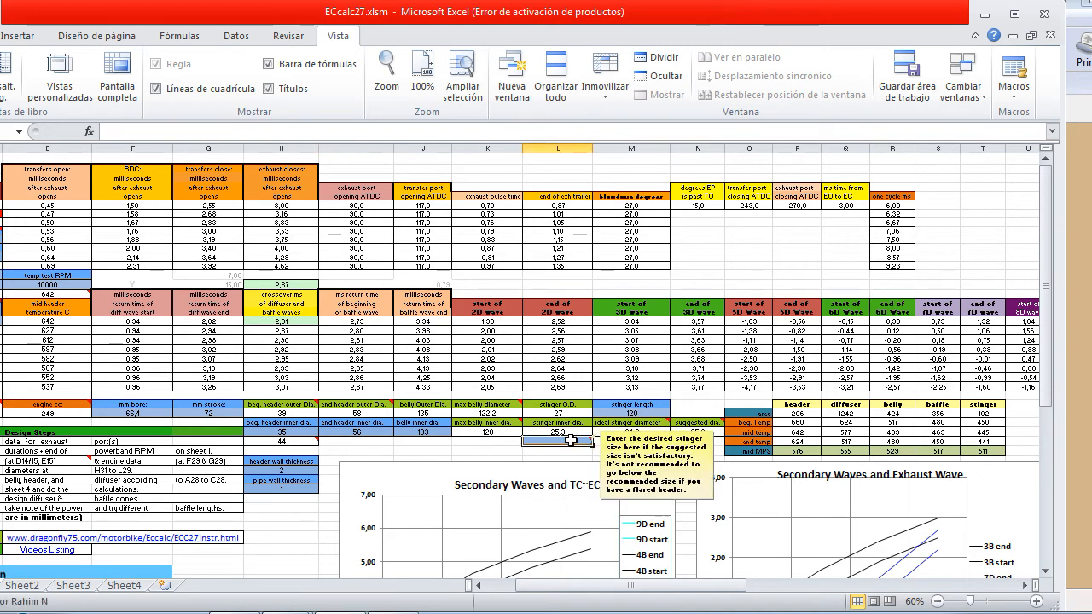
text(26)
key(Return)
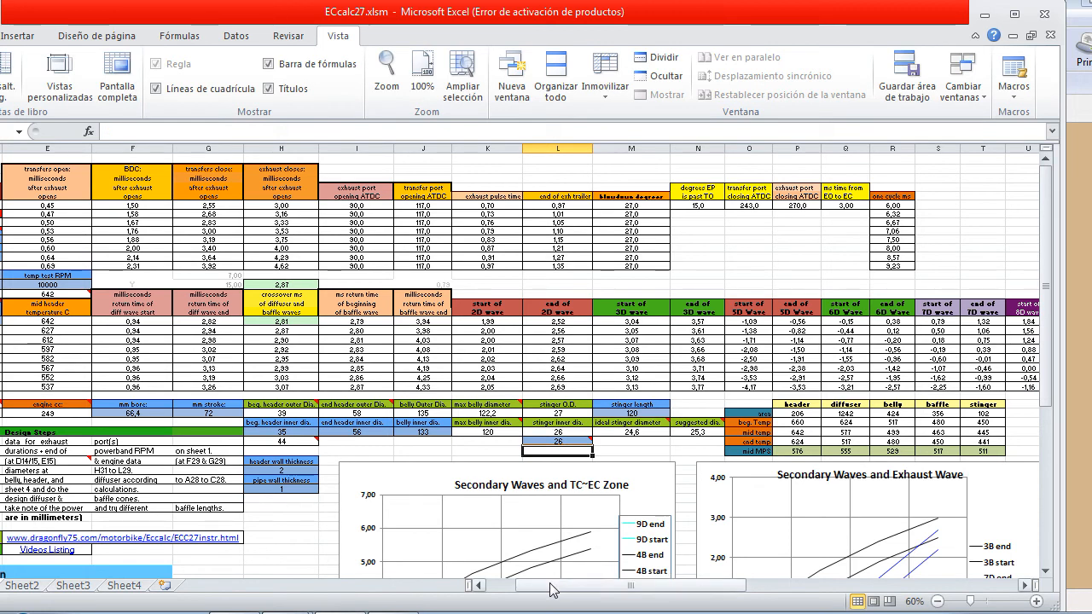
- Set the inside header temperature to 620 °C and run the header, diffuser and baffle calculation
click(508, 586)
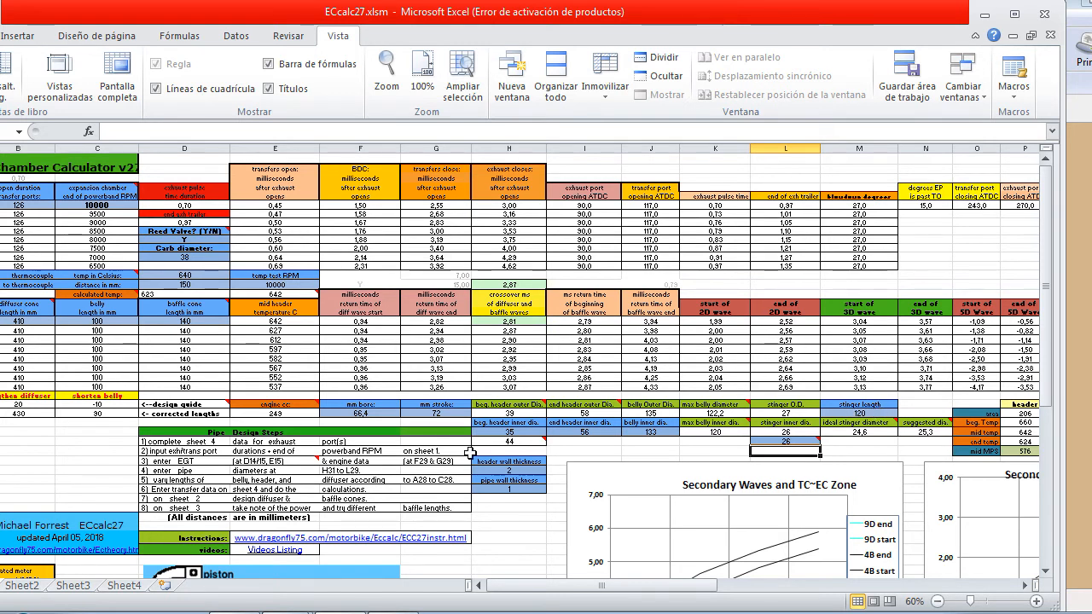
drag(263, 14, 380, 2)
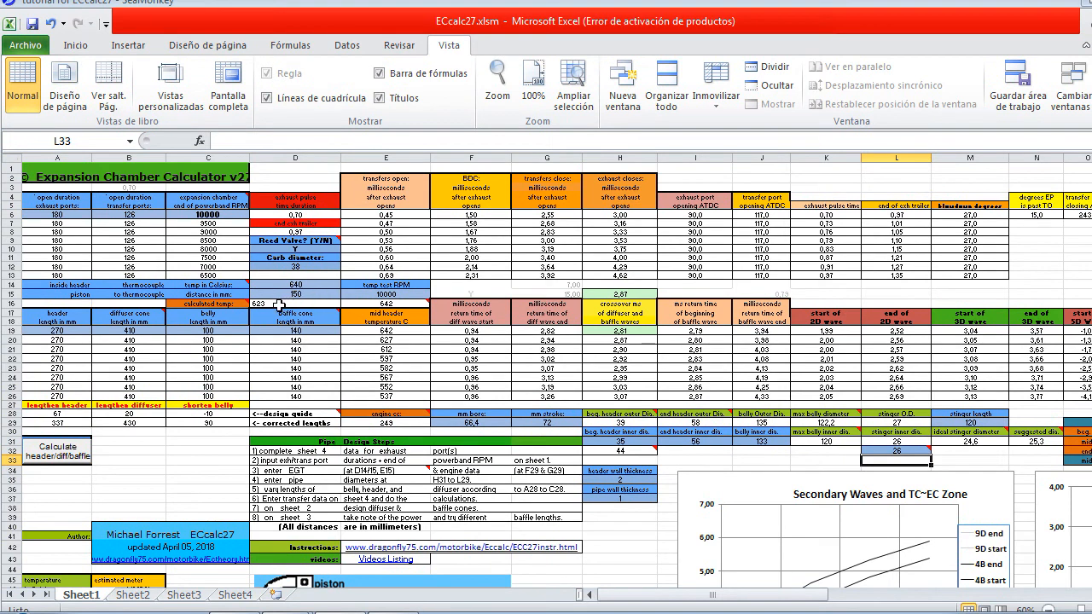
click(305, 285)
text(620)
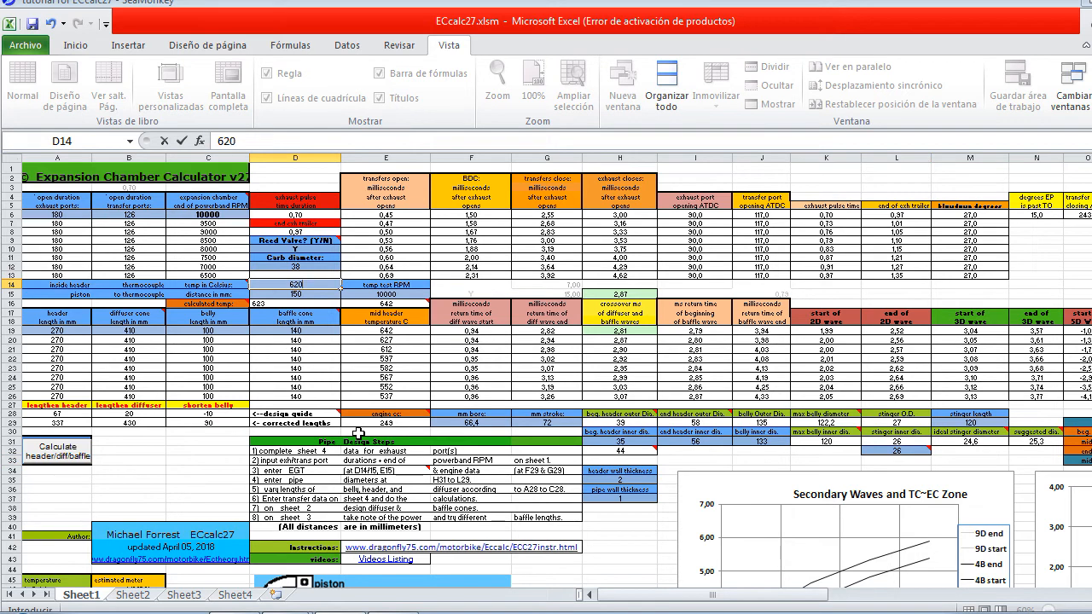
key(Return)
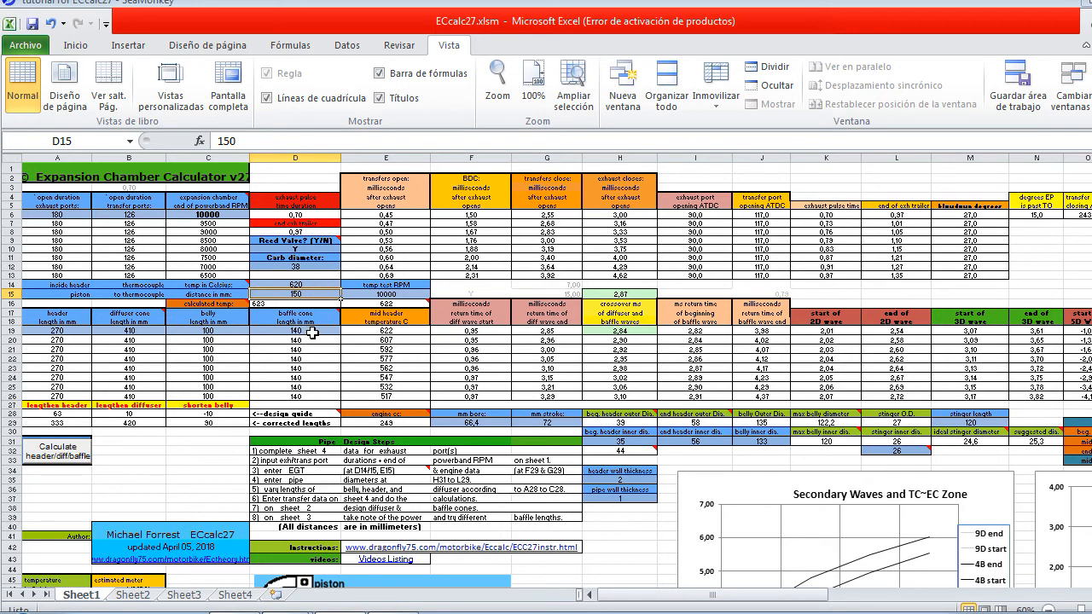
click(67, 454)
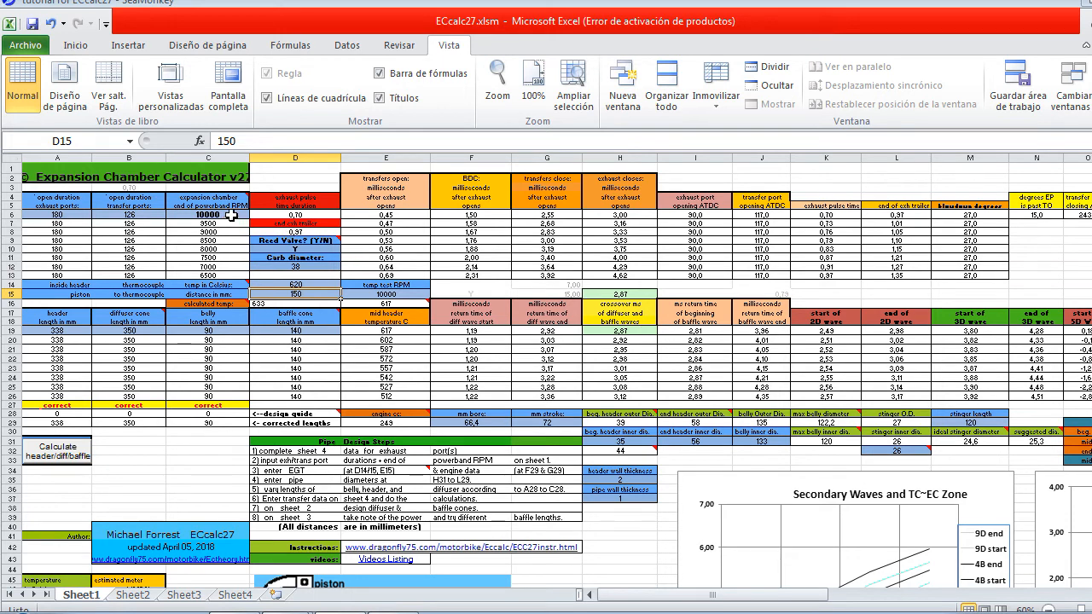
- Examine the Sheet1 secondary wave charts, checking the curves around 10000 RPM
drag(740, 597, 774, 592)
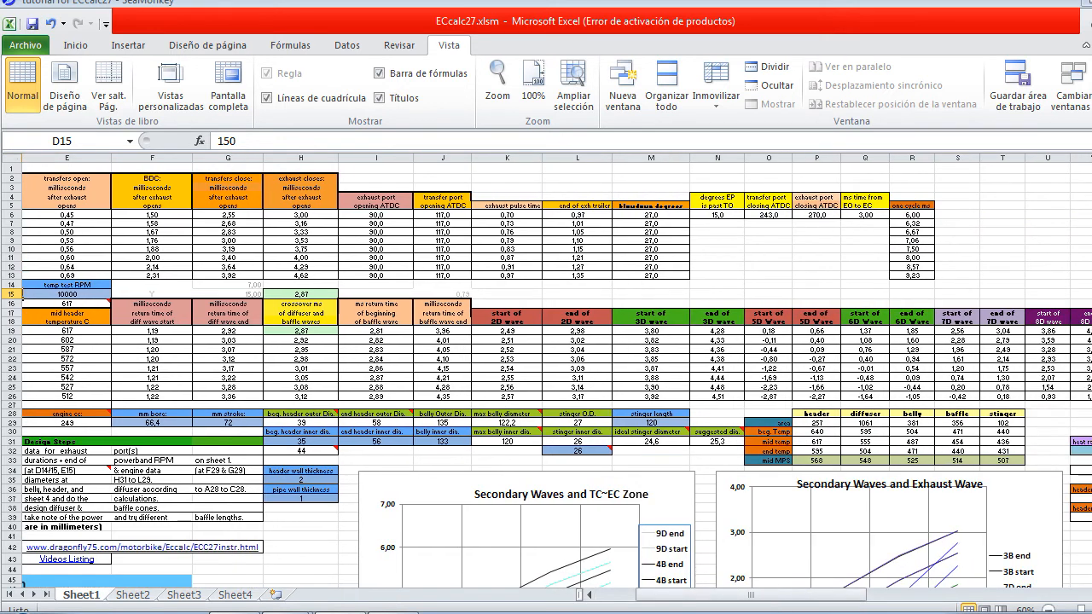
scroll(547, 375, down, 9)
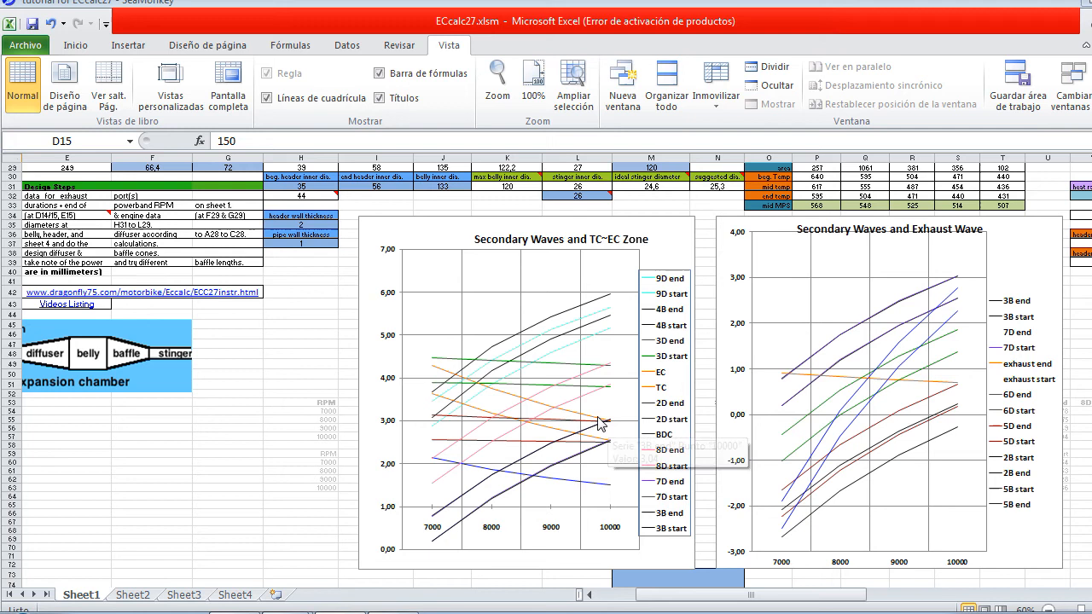
mouse_move(614, 431)
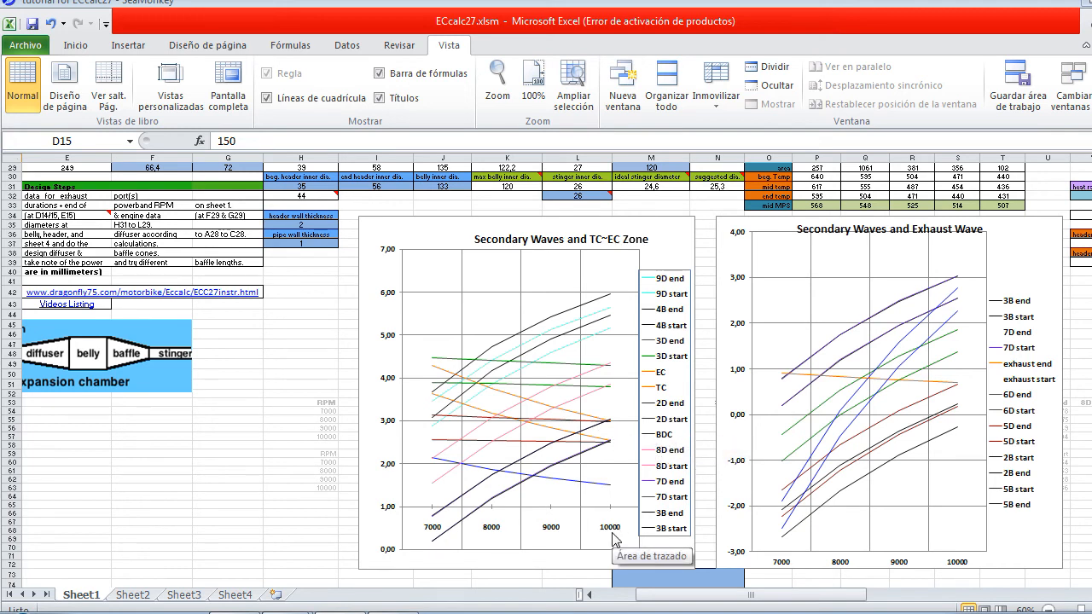
drag(657, 597, 614, 599)
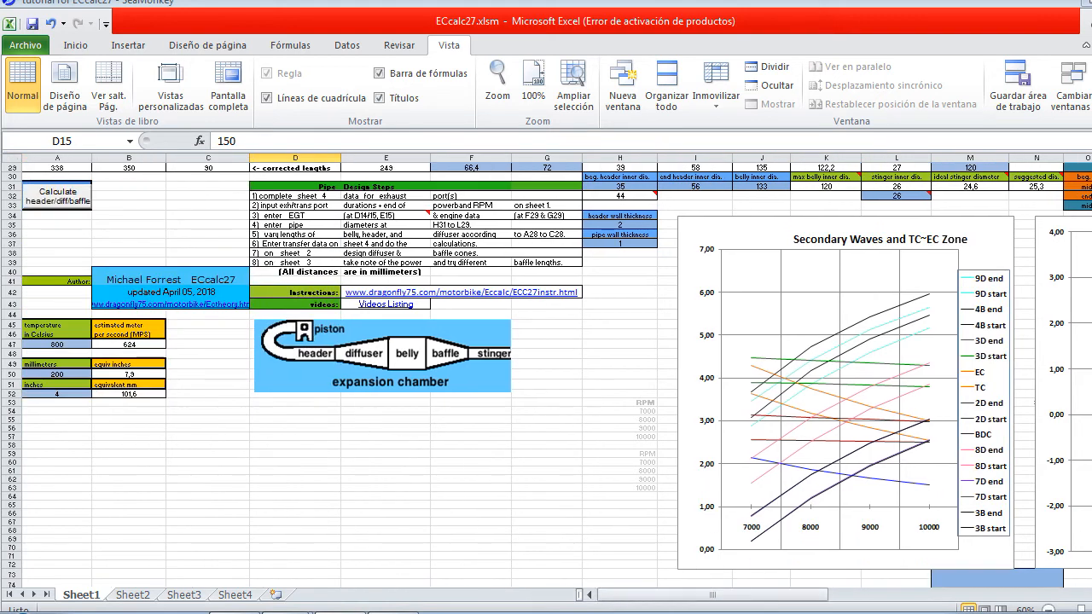
scroll(1085, 345, up, 9)
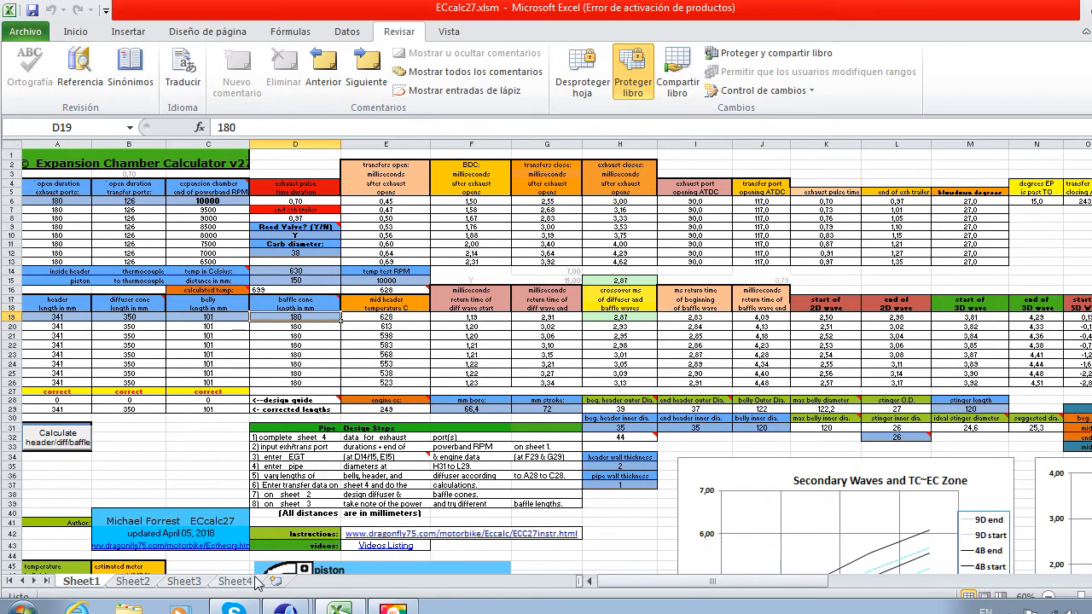
- Open Sheet4 and review the input cells of the Transfers Capacity Calculator
click(239, 582)
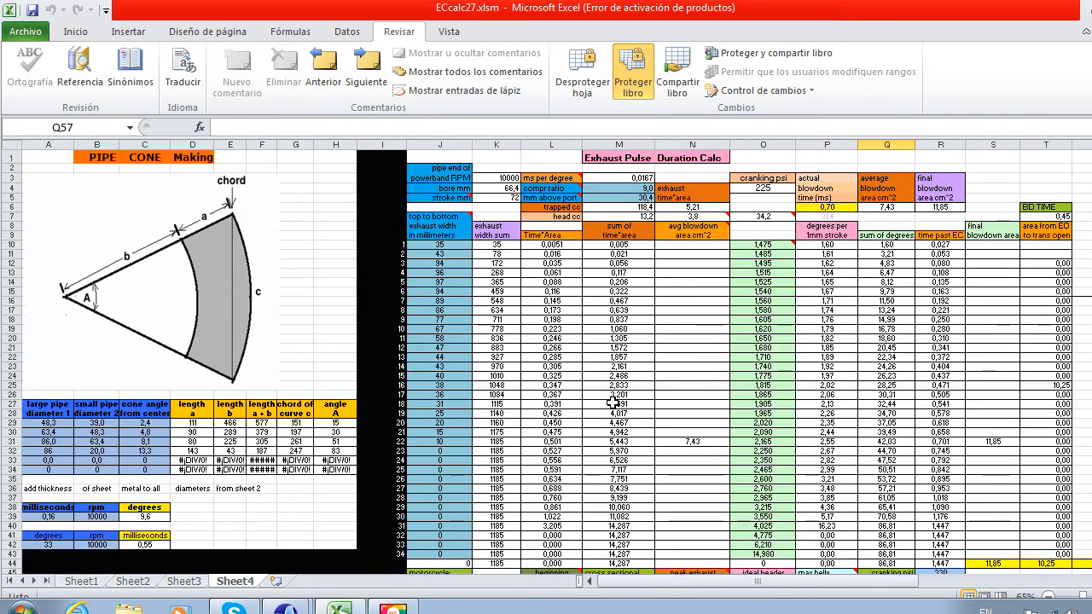
scroll(612, 402, down, 11)
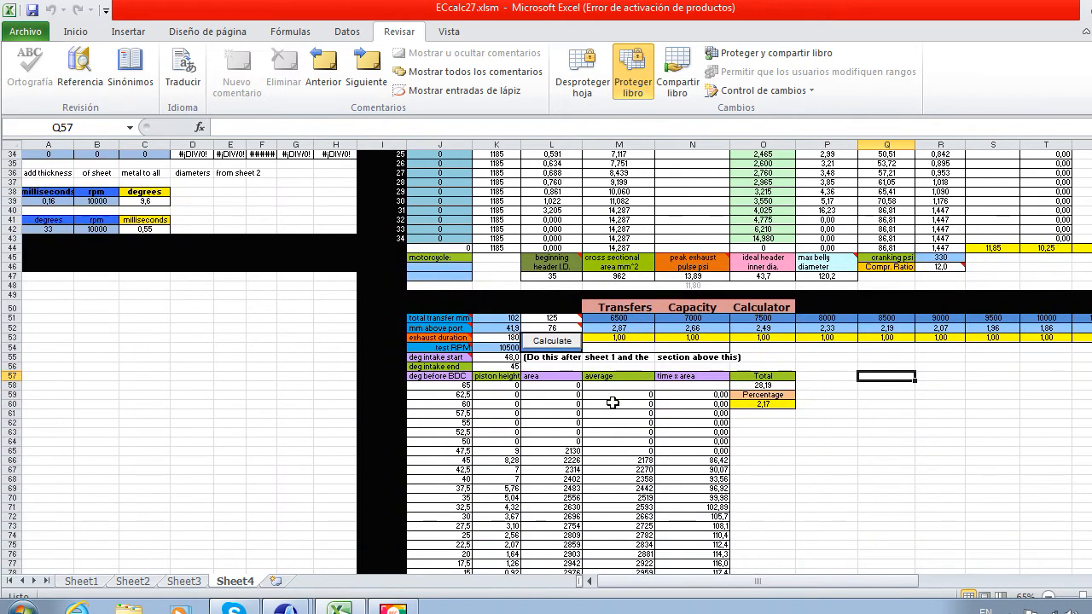
scroll(612, 403, down, 3)
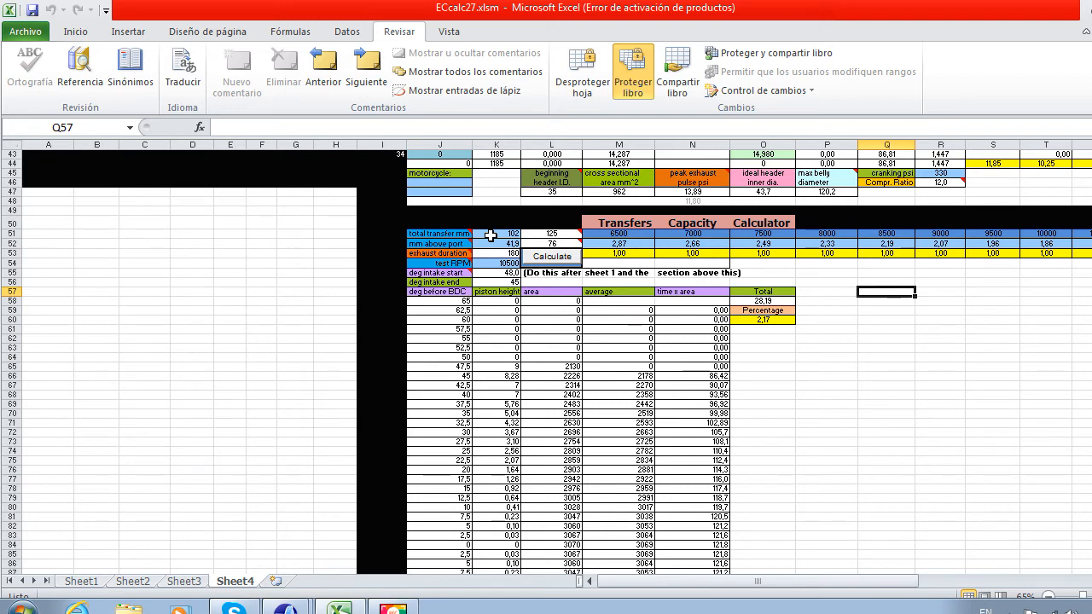
mouse_move(565, 234)
- Switch to the ECcalc27 tutorial in SeaMonkey and find the port timing and port height calculator section
mouse_move(290, 609)
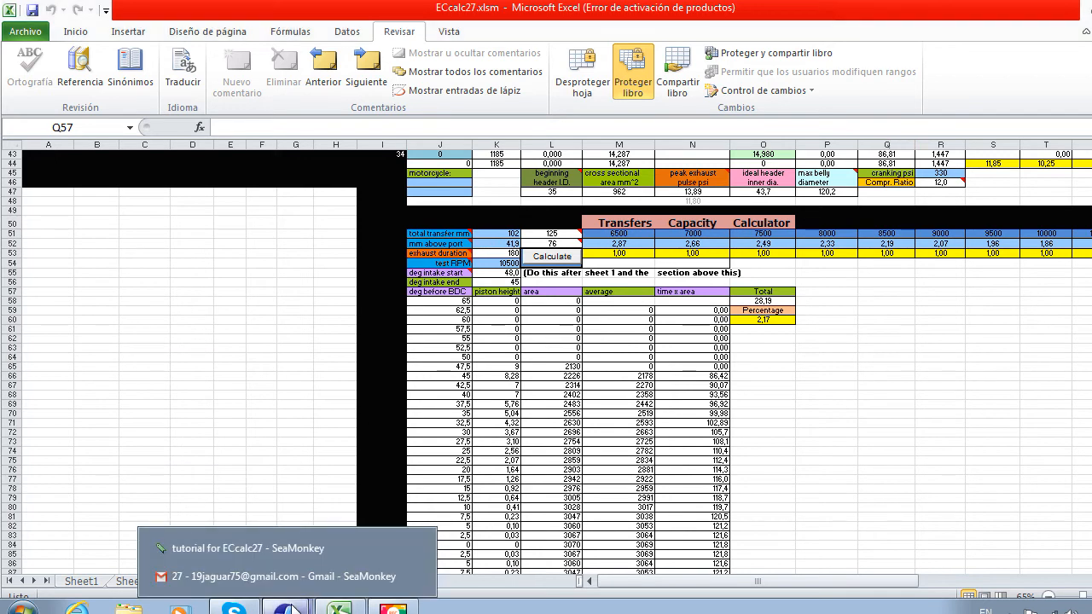
click(294, 555)
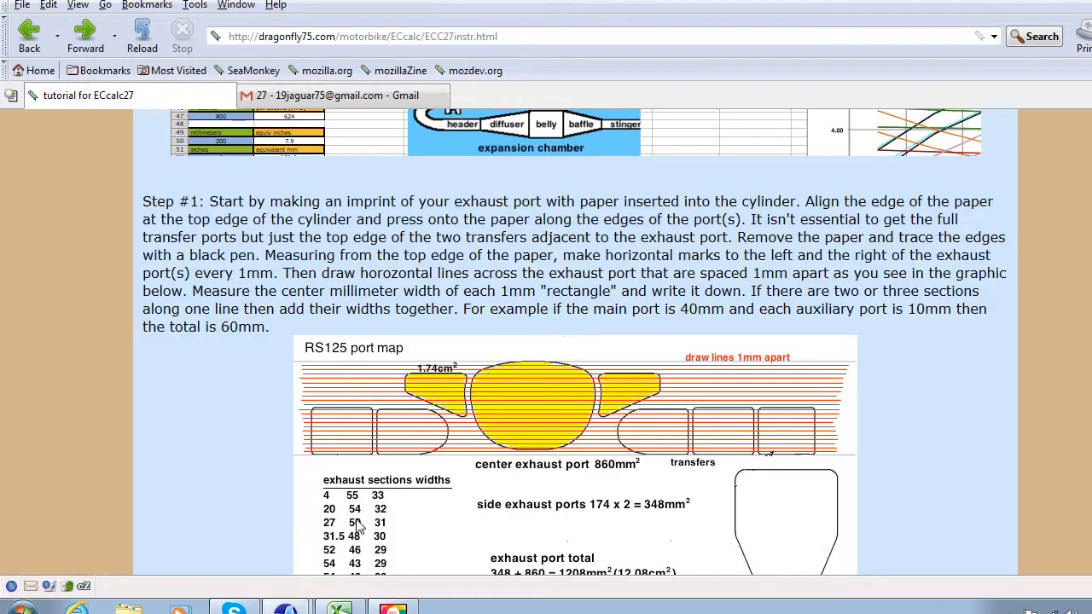
scroll(622, 426, down, 20)
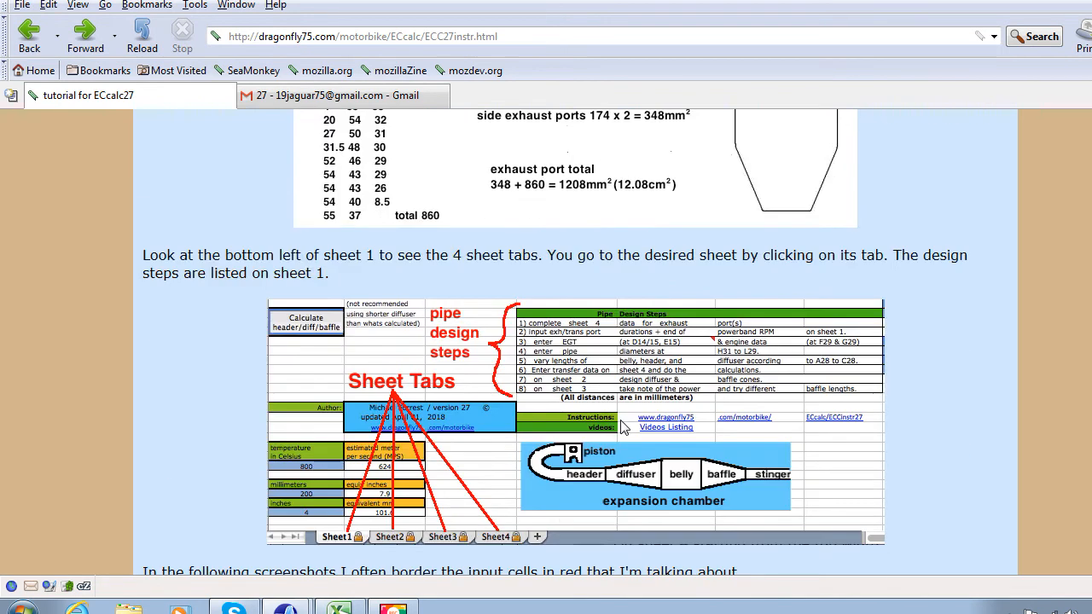
scroll(622, 426, down, 4)
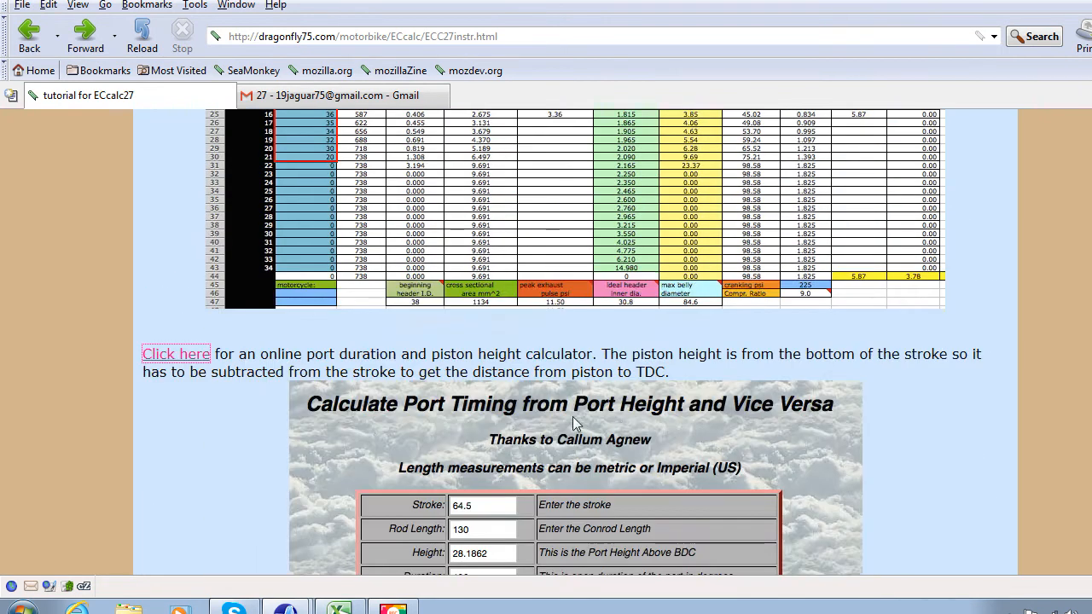
scroll(377, 326, down, 4)
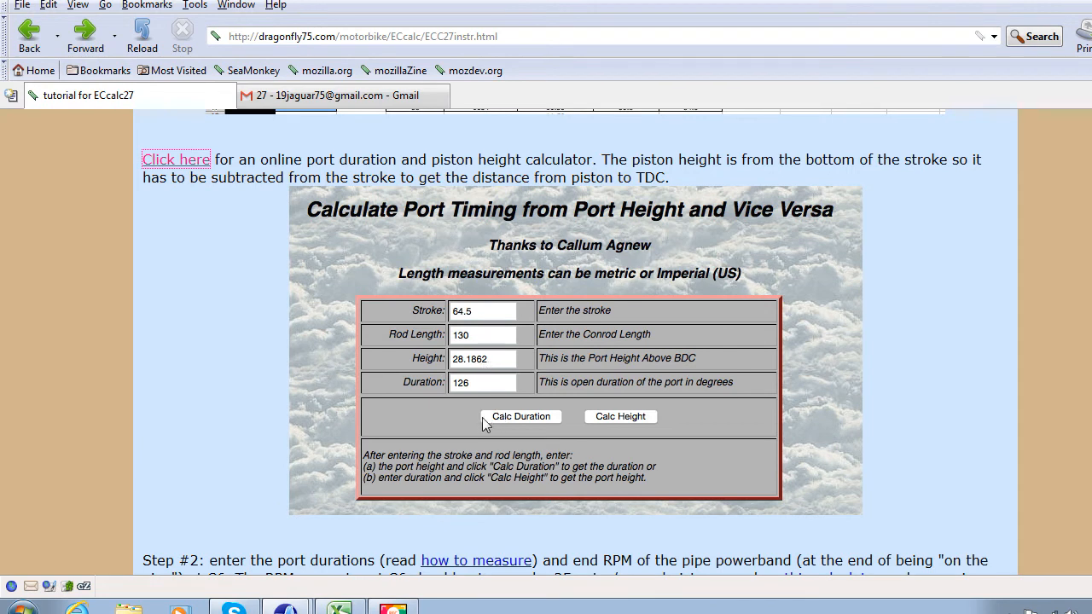
- Switch back to Excel and calculate the transfers capacity on Sheet4, examining the whole RPM range
click(338, 608)
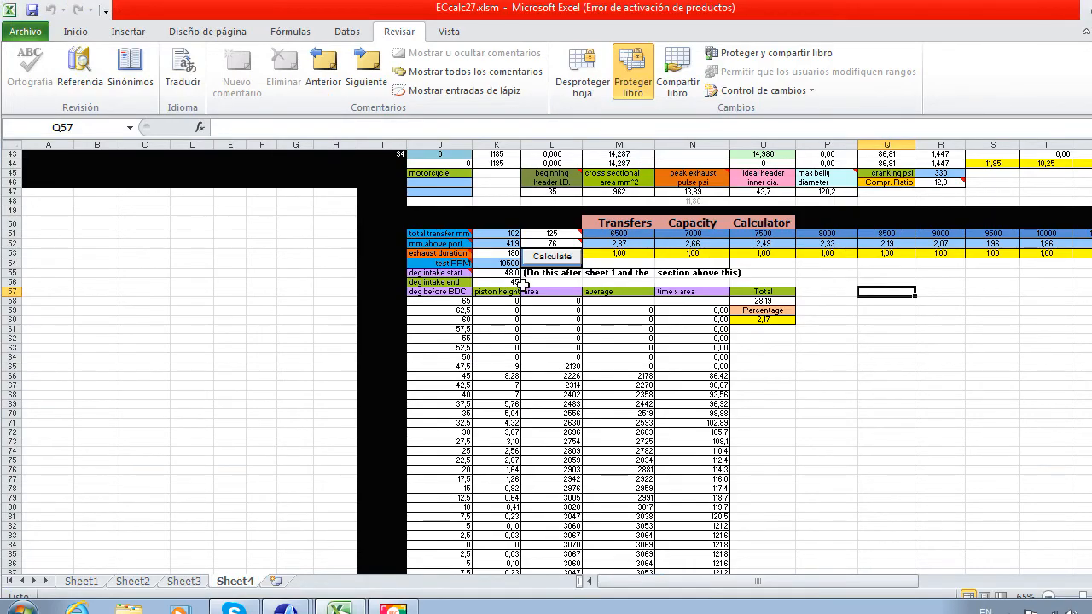
click(554, 258)
drag(760, 585, 789, 586)
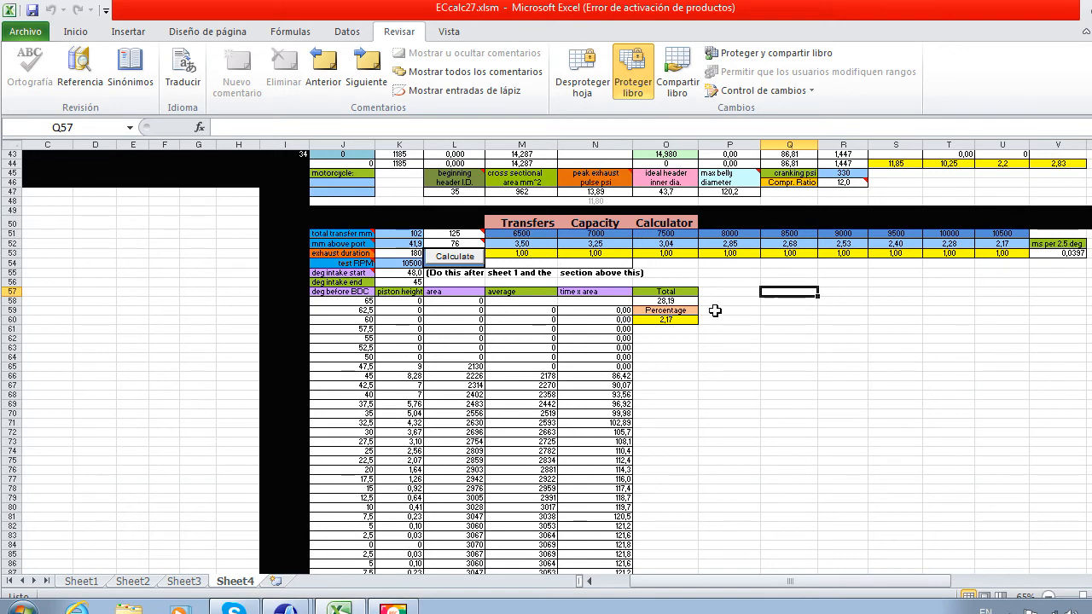
- Set the total transfer width to 76 mm and recalculate the transfers capacity
click(395, 233)
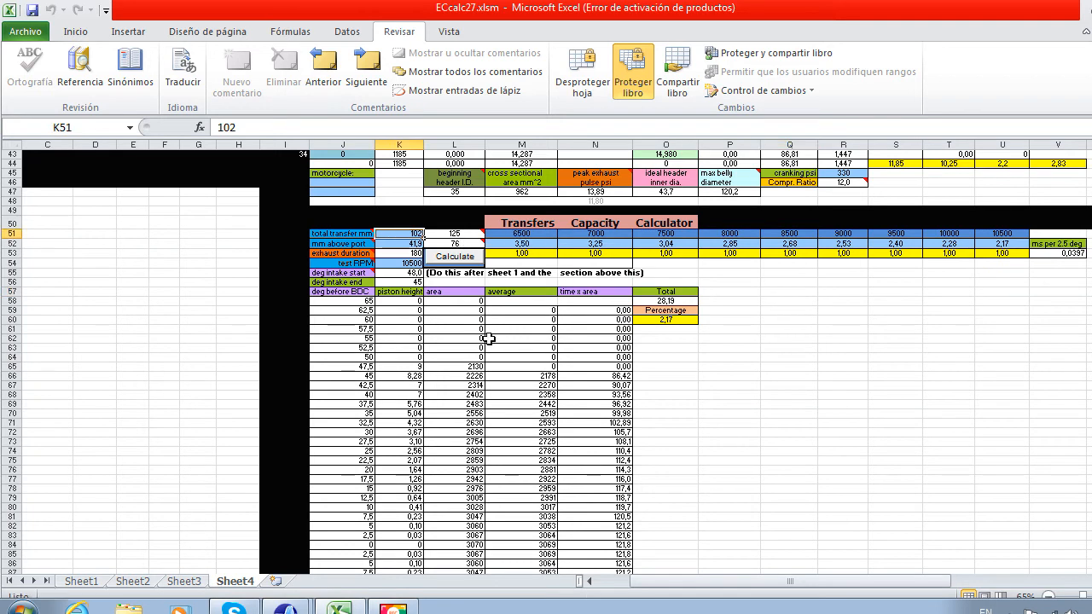
text(76)
key(Return)
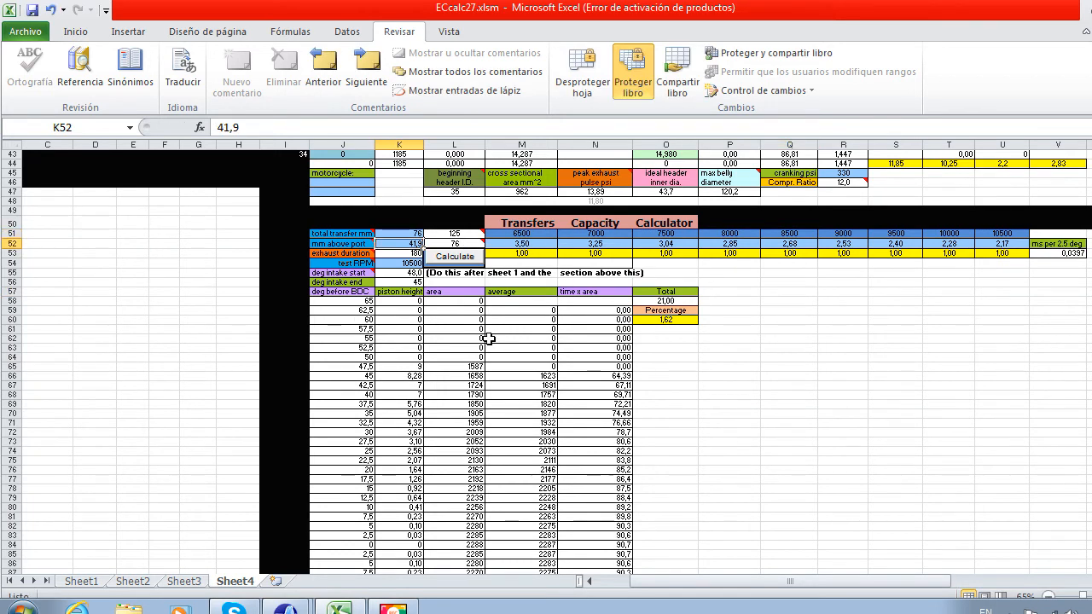
click(460, 257)
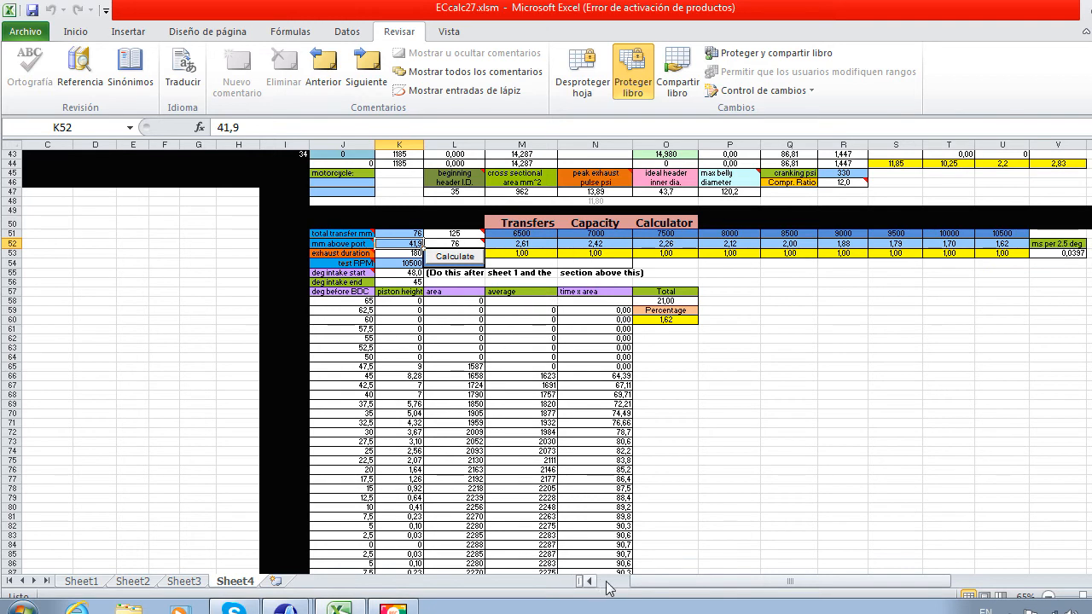
- Open Sheet2 and look over the diffuser calculator and the baffle calculator below it
drag(639, 585, 616, 585)
scroll(546, 363, up, 14)
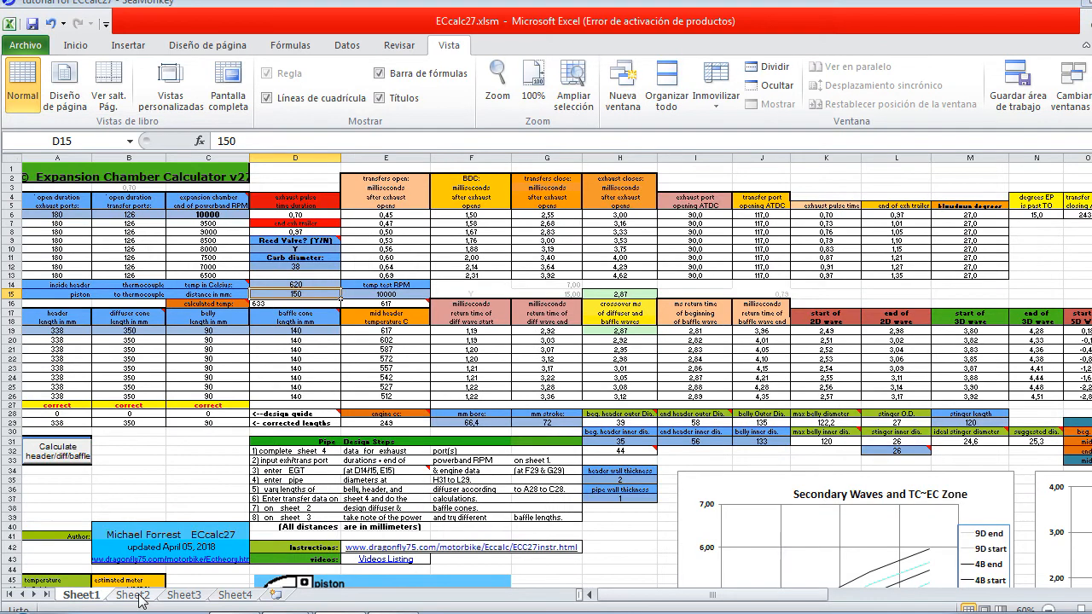
click(133, 596)
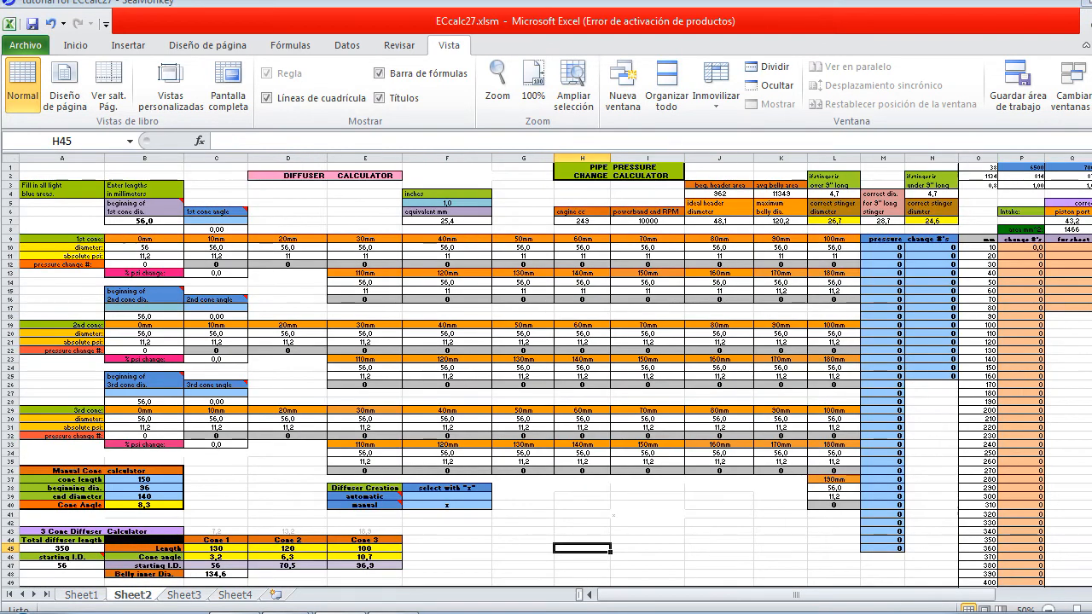
scroll(546, 375, down, 15)
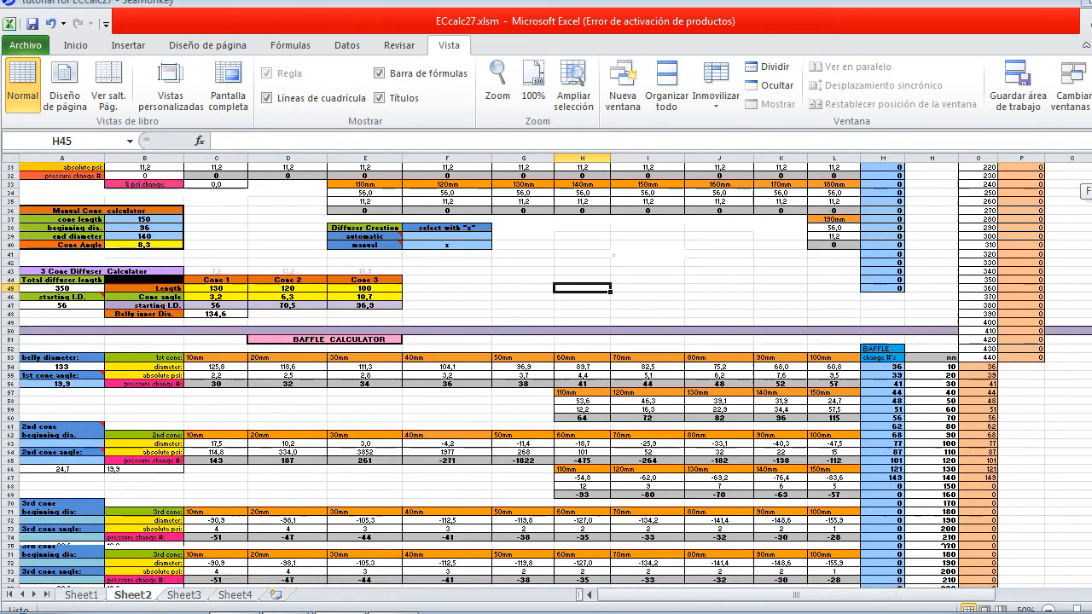
- Switch the Diffuser Creation selection on Sheet2 from manual to automatic by marking it with "x"
scroll(529, 491, up, 15)
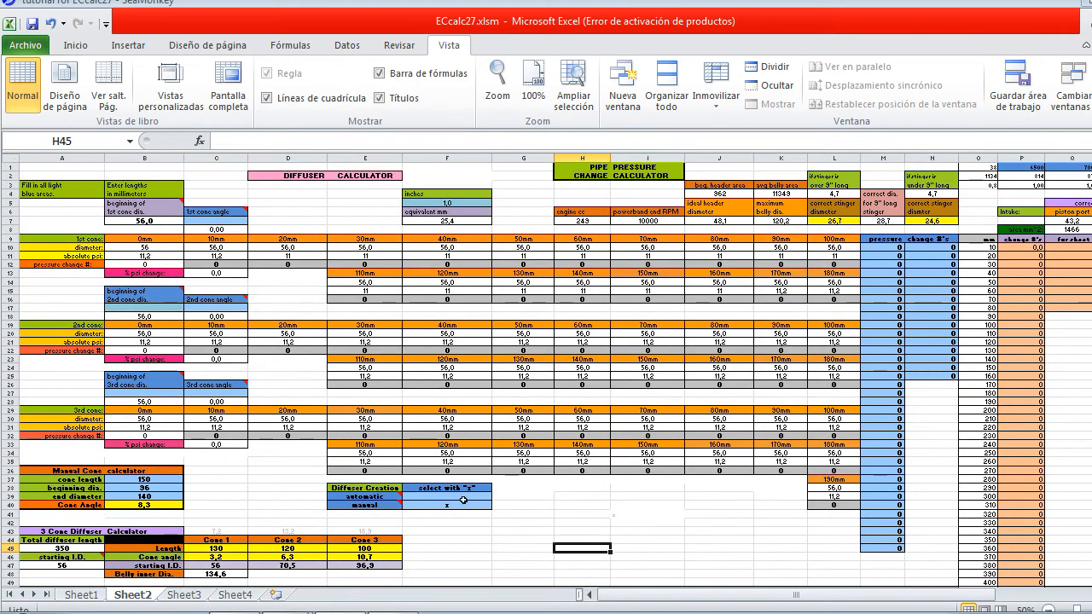
click(459, 495)
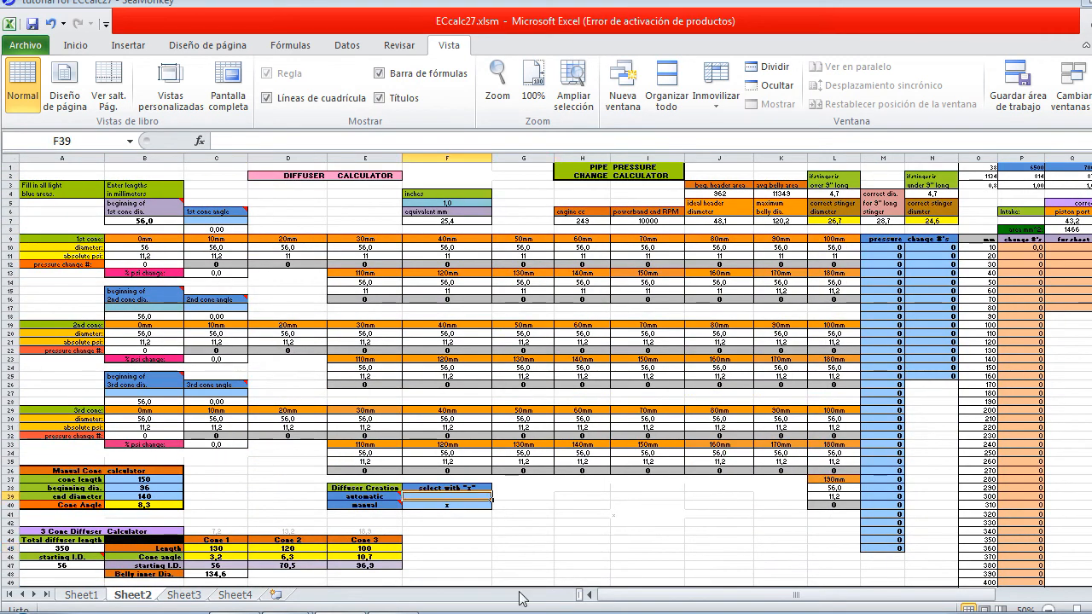
text(x)
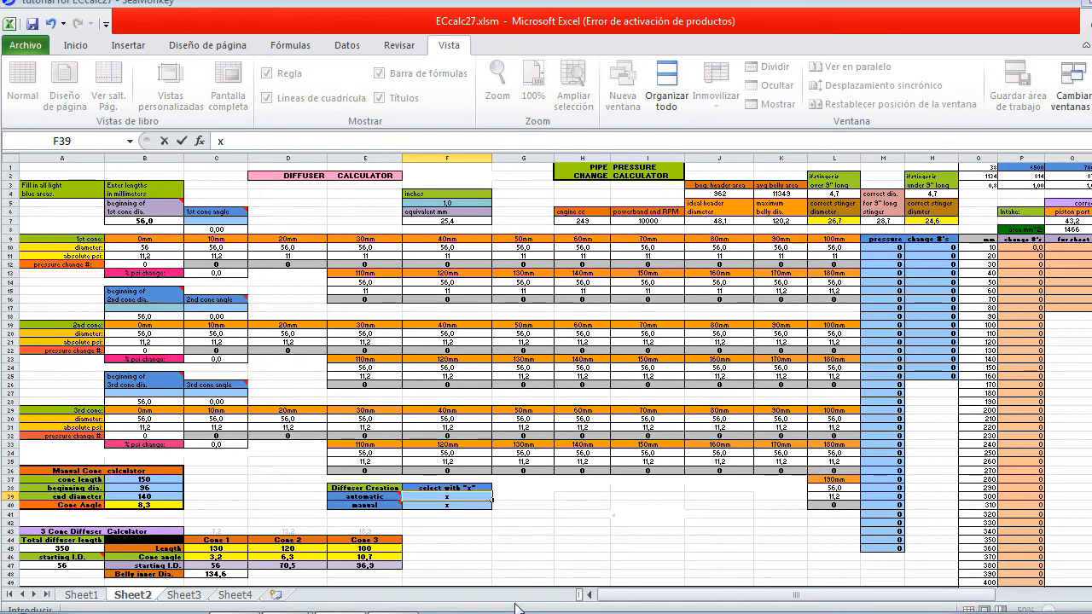
key(Return)
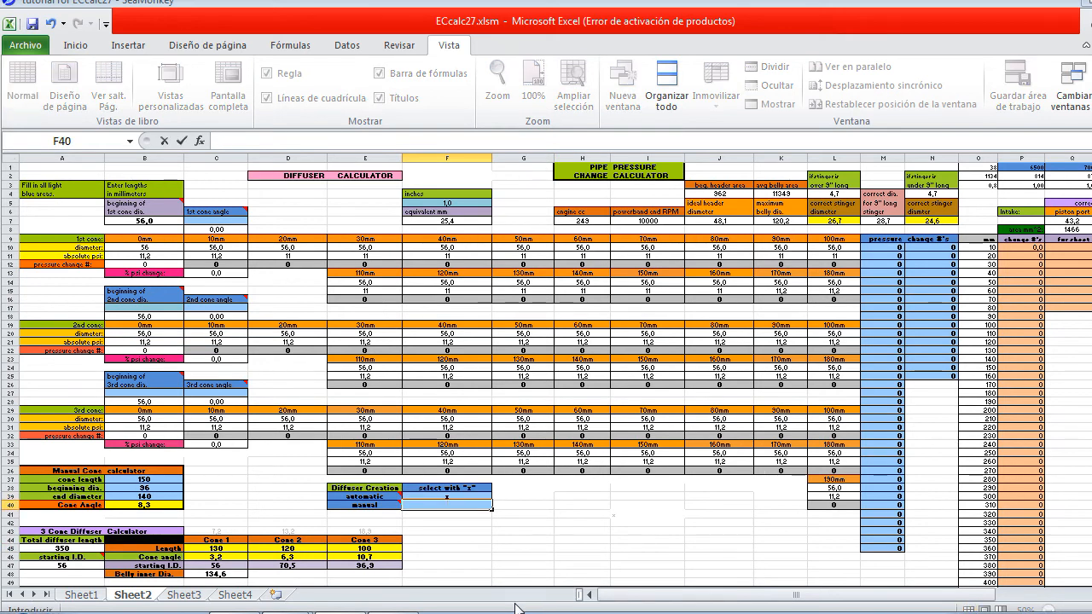
key(Return)
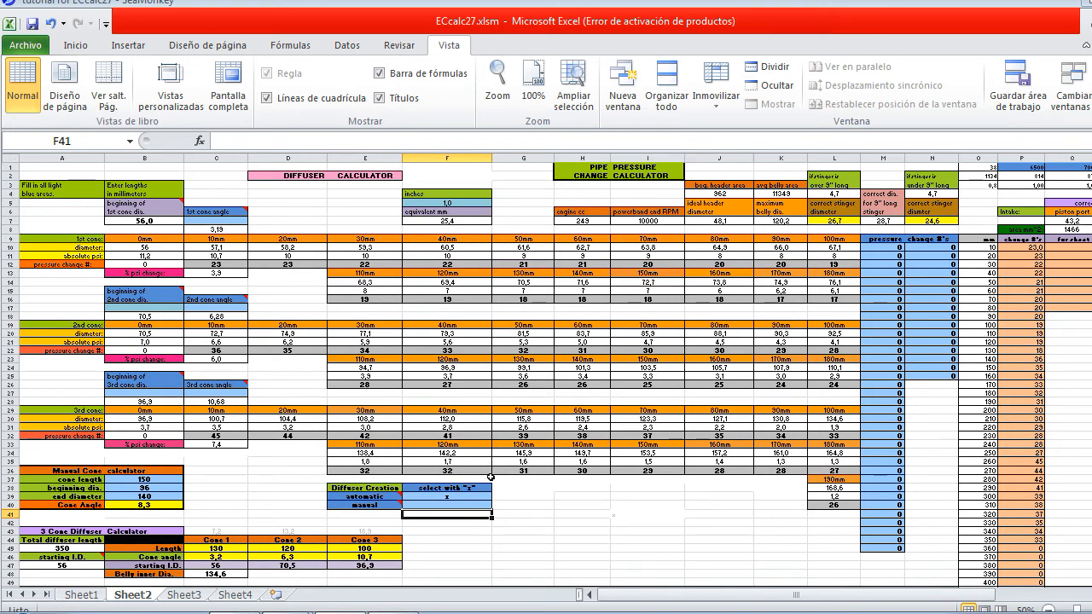
- Clear the automatic mark under Diffuser Creation and select manual with "x" again
click(465, 496)
key(BackSpace)
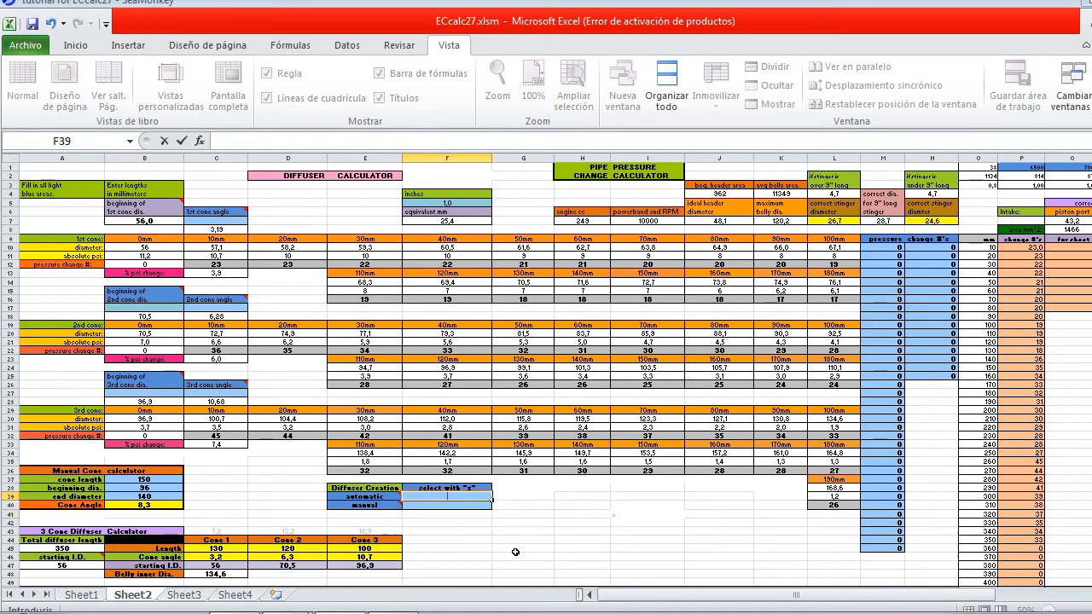
key(Return)
text(x)
key(Return)
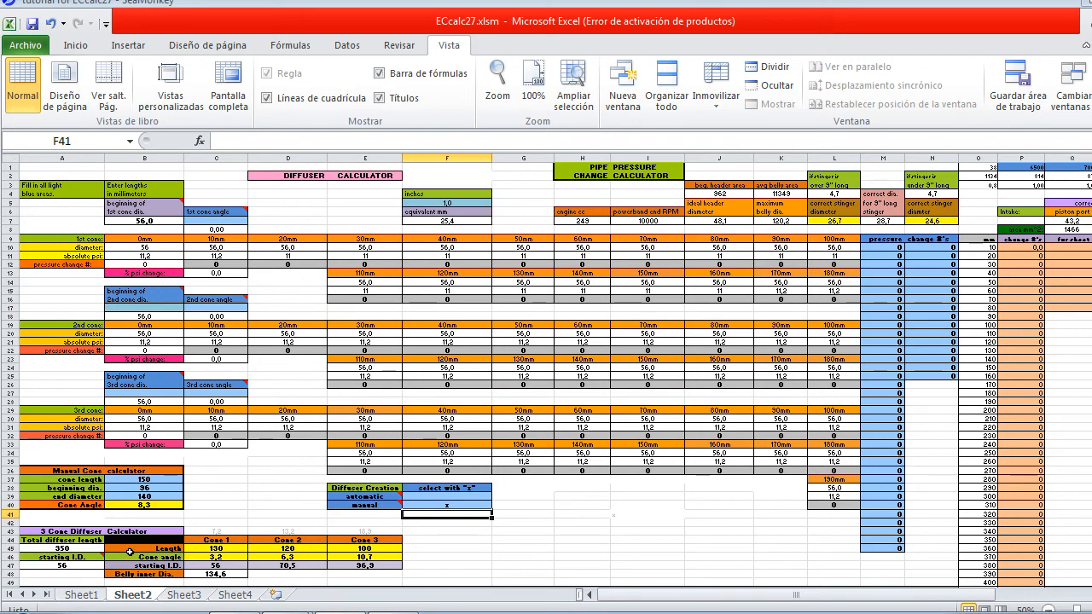
- On Sheet1, set the belly inner diameter to 120 mm and the end header inner diameter to 35 mm
click(82, 594)
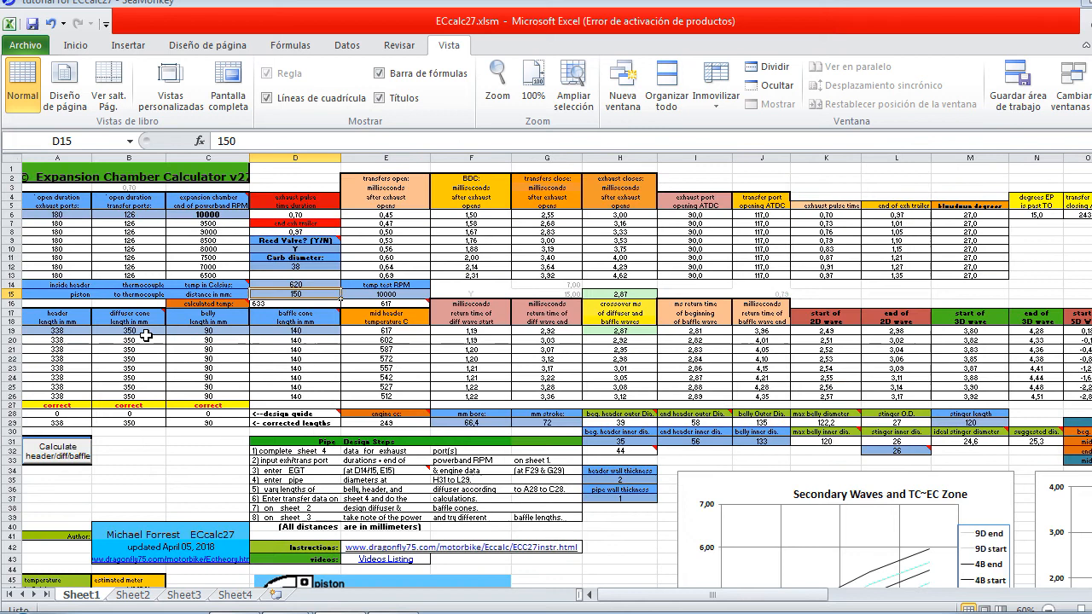
click(773, 441)
text(12)
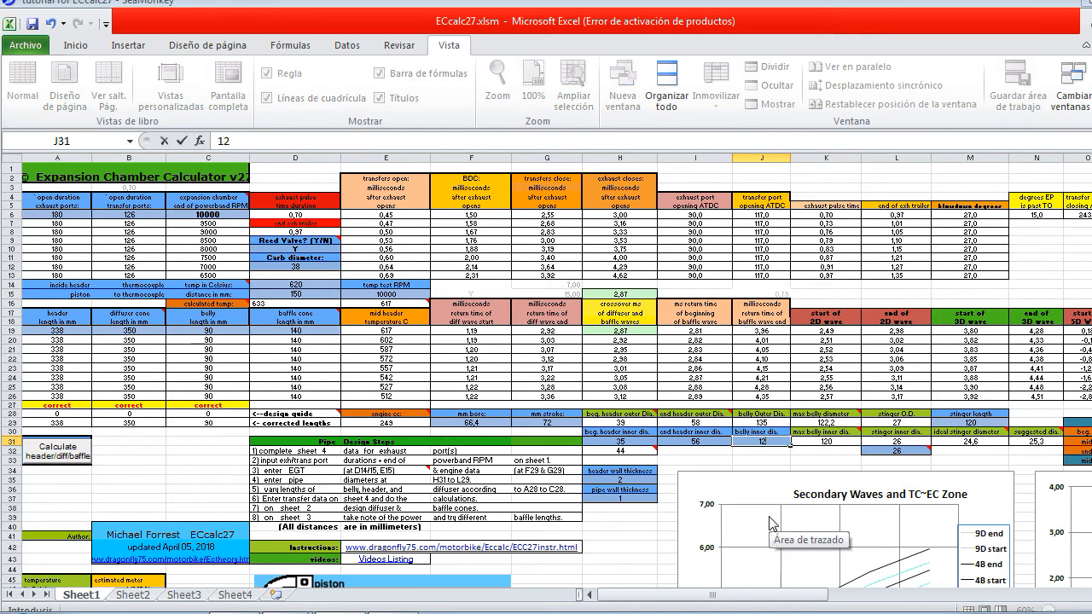
text(0)
key(Return)
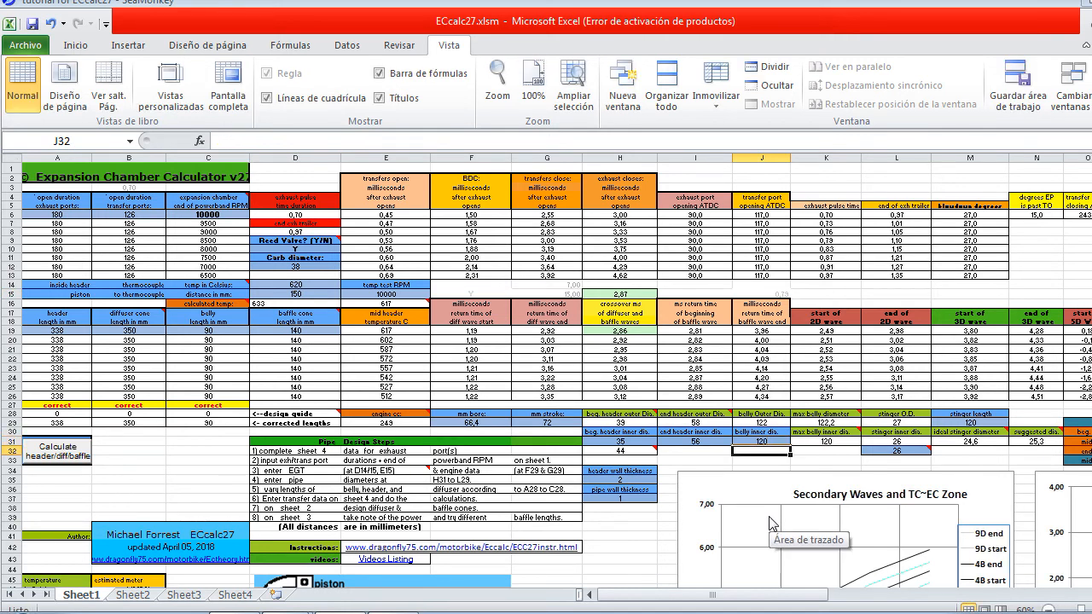
click(701, 441)
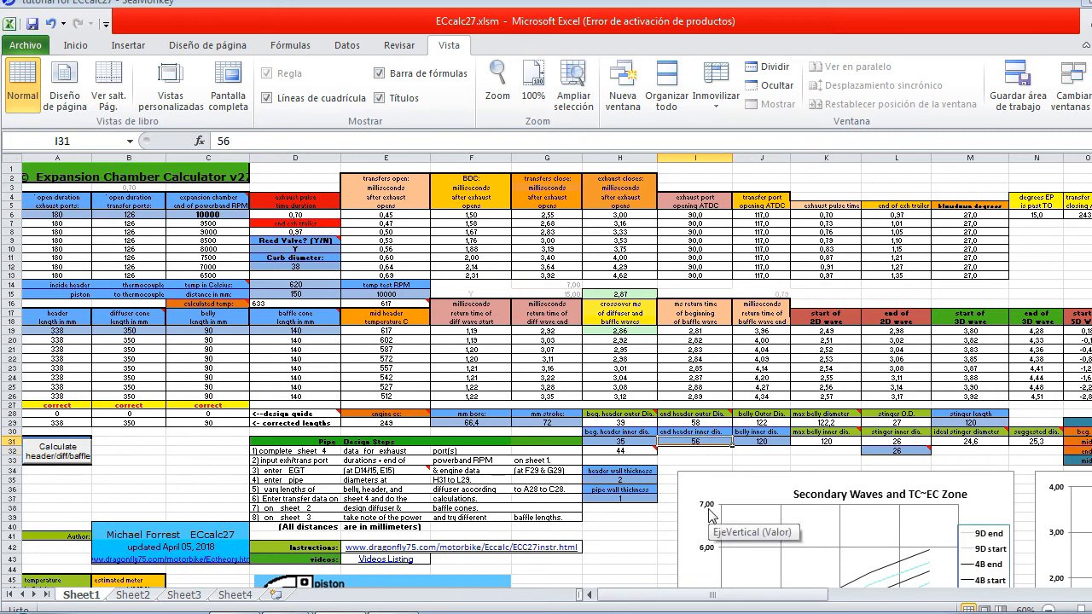
text(35)
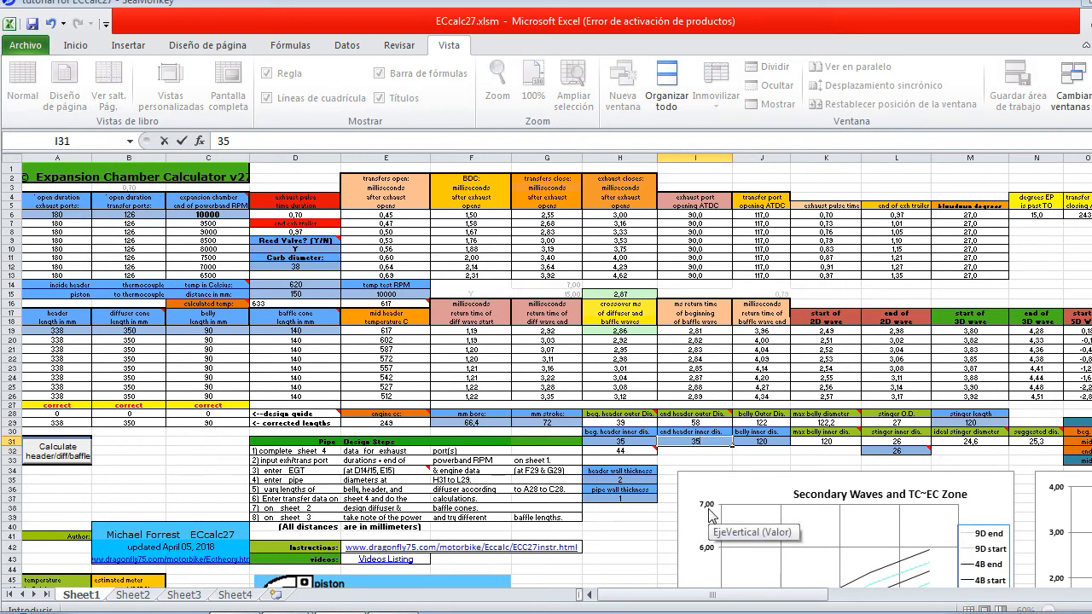
key(Return)
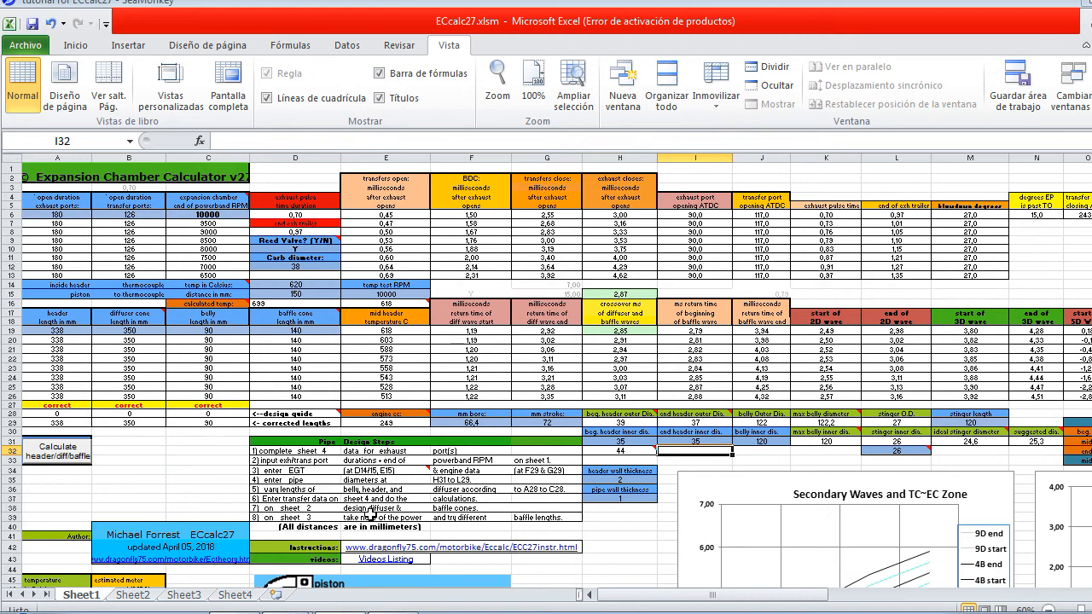
- Set the inside header thermocouple temperature to 630 °C
click(304, 285)
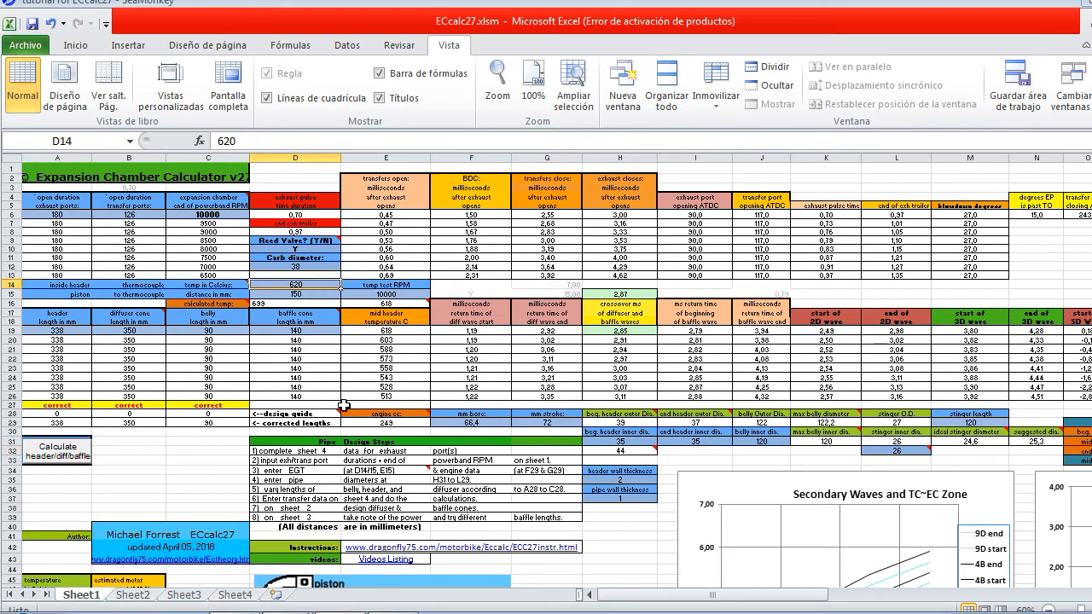
text(630)
key(Return)
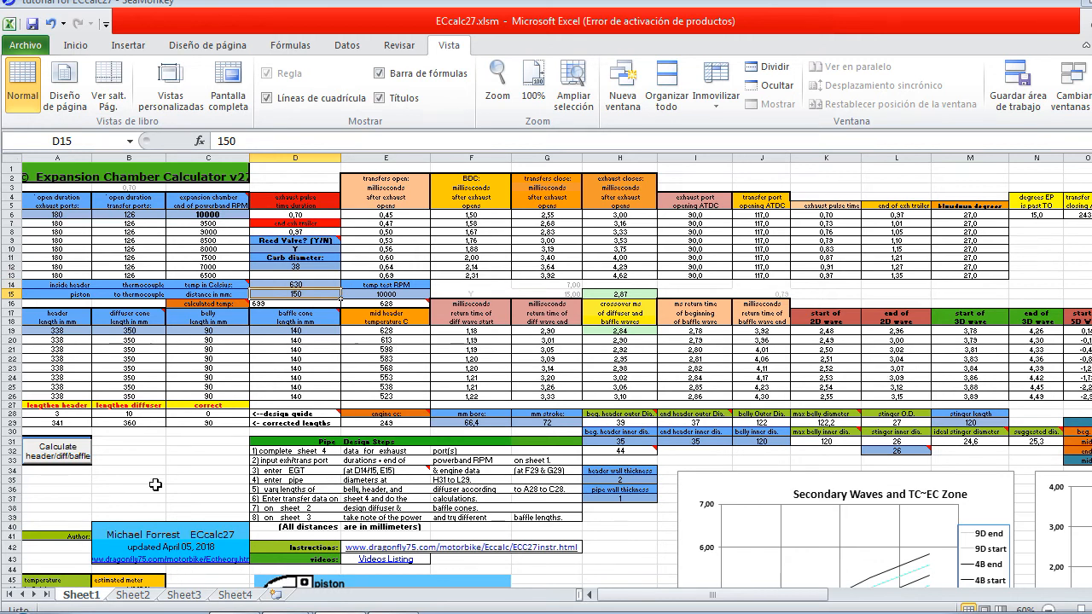
- In Sheet2's manual cone calculator, set the cone length to 300 mm and the beginning diameter to 35 mm
click(134, 595)
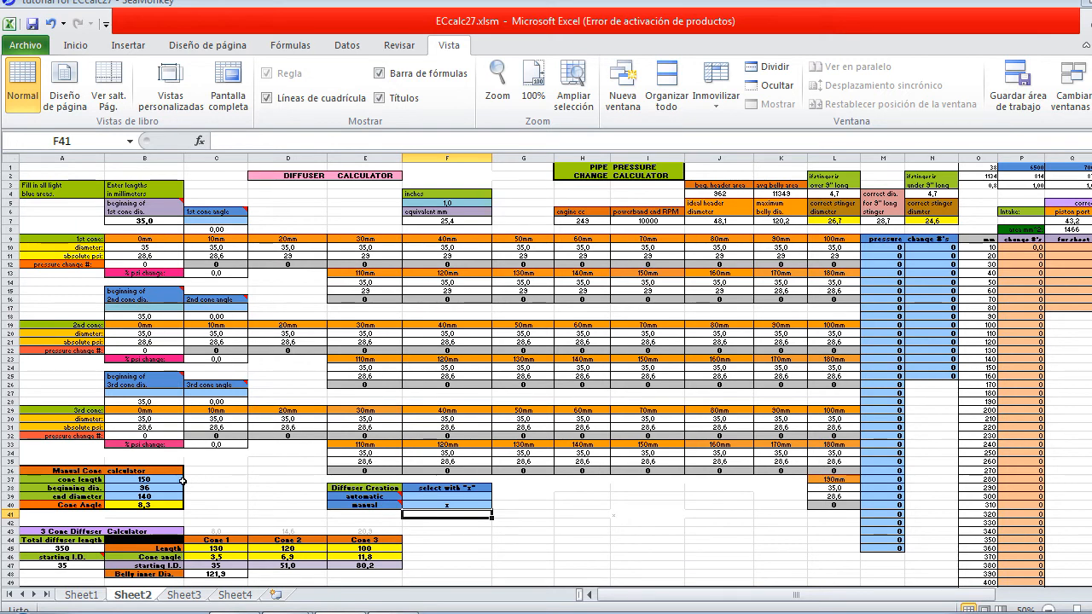
click(164, 480)
text(300)
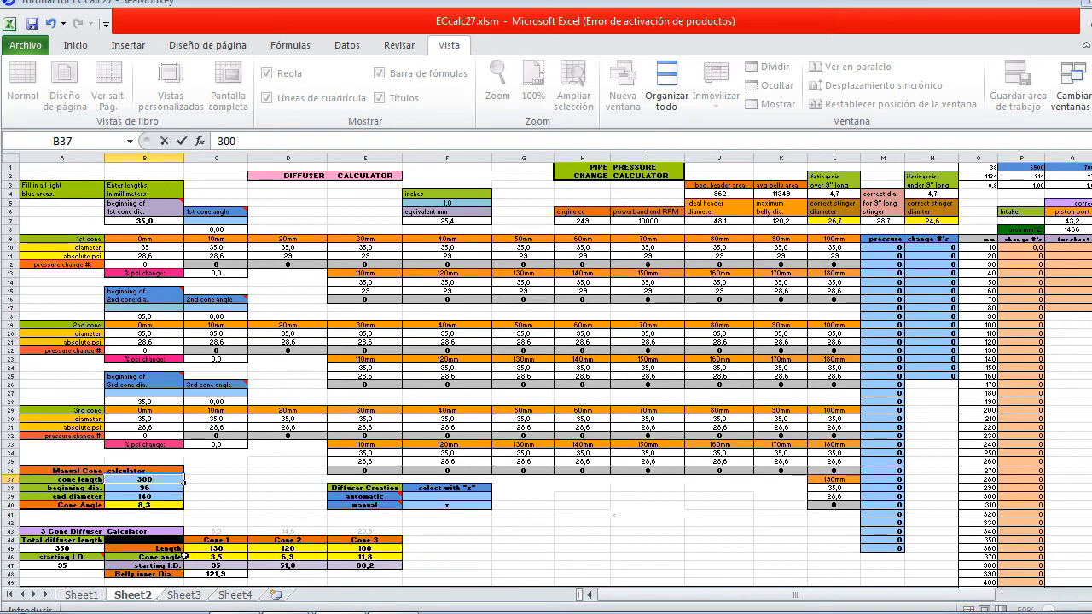
key(Return)
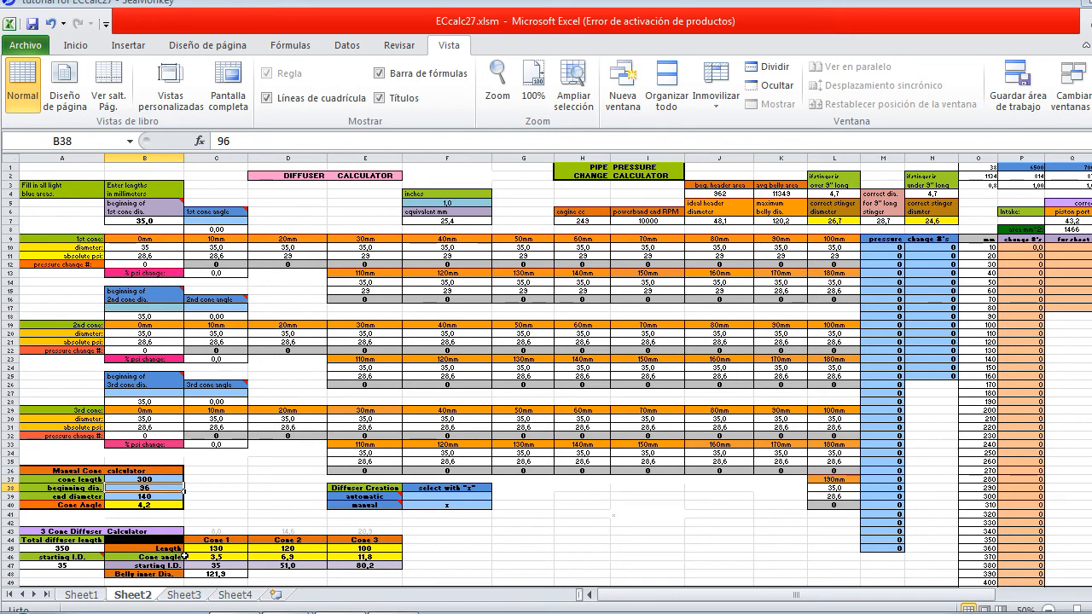
text(35)
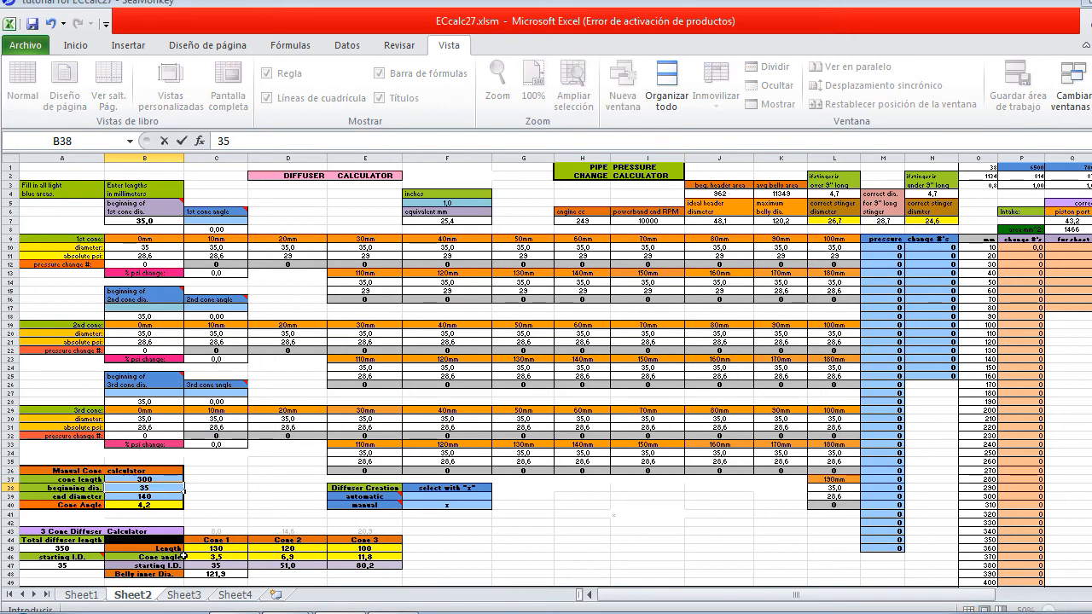
key(Return)
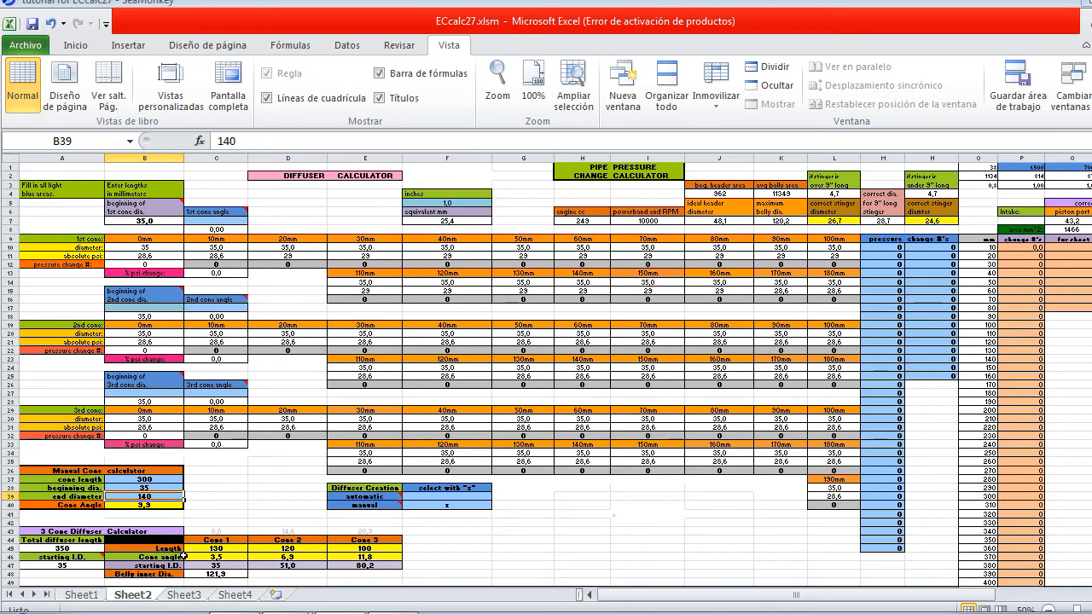
- Set the manual cone calculator's cone length to 350 mm and its end diameter to 120 mm
click(160, 479)
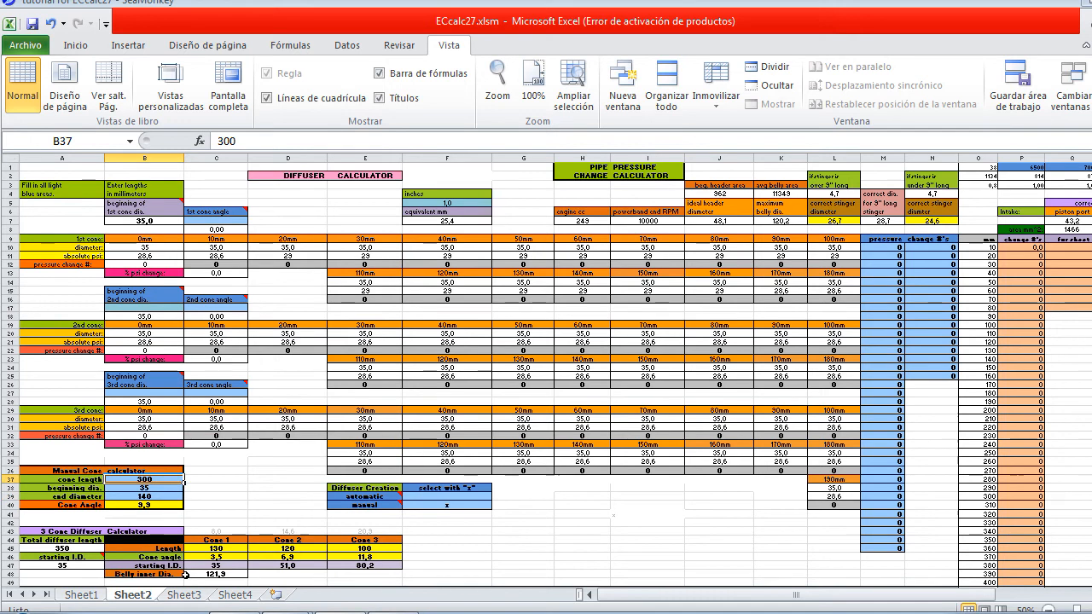
text(350)
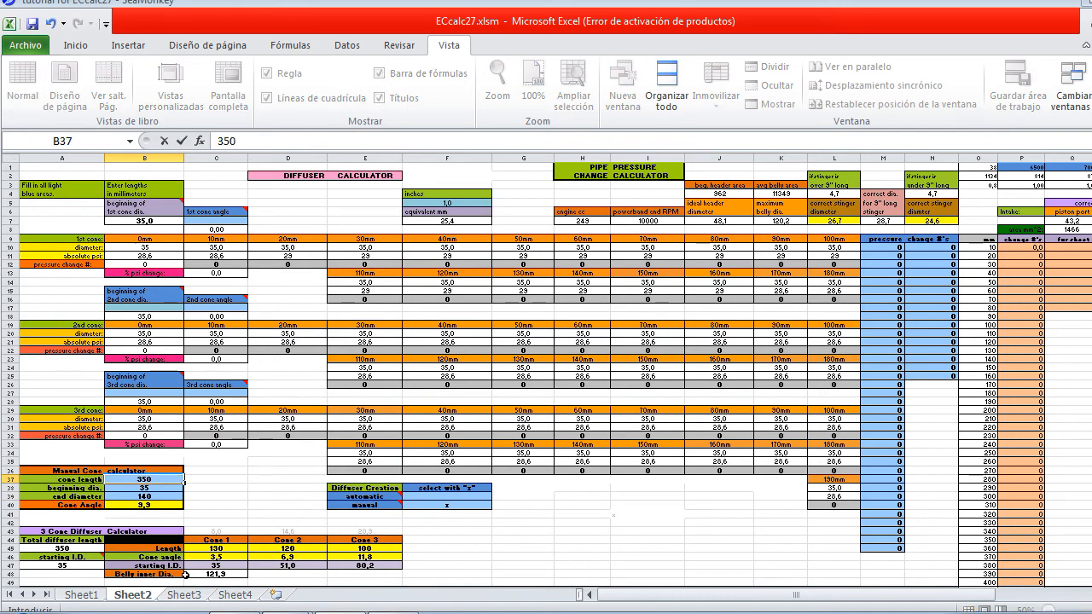
key(Return)
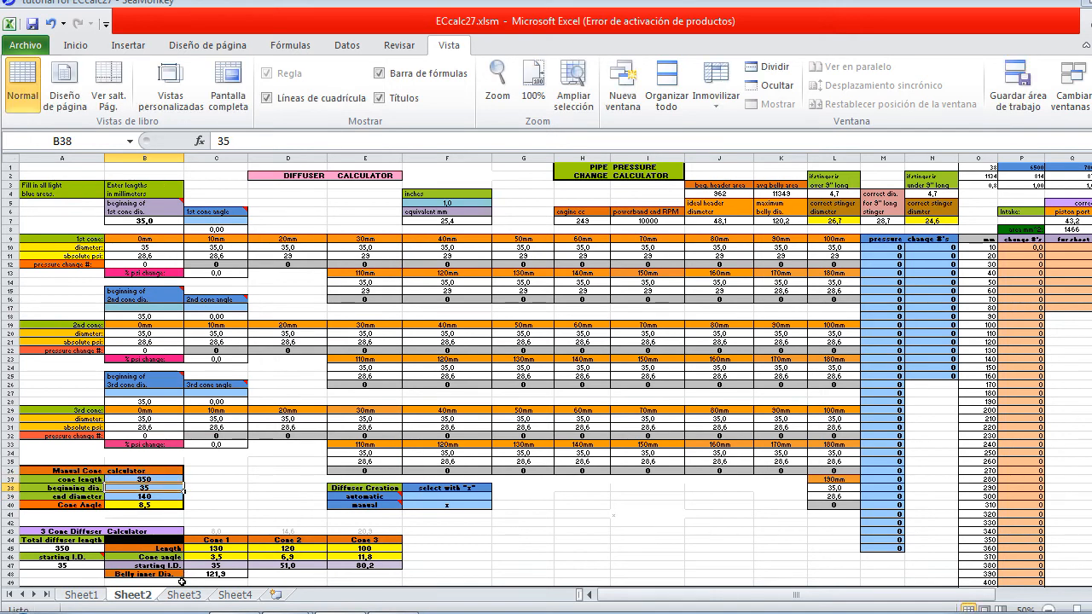
click(162, 498)
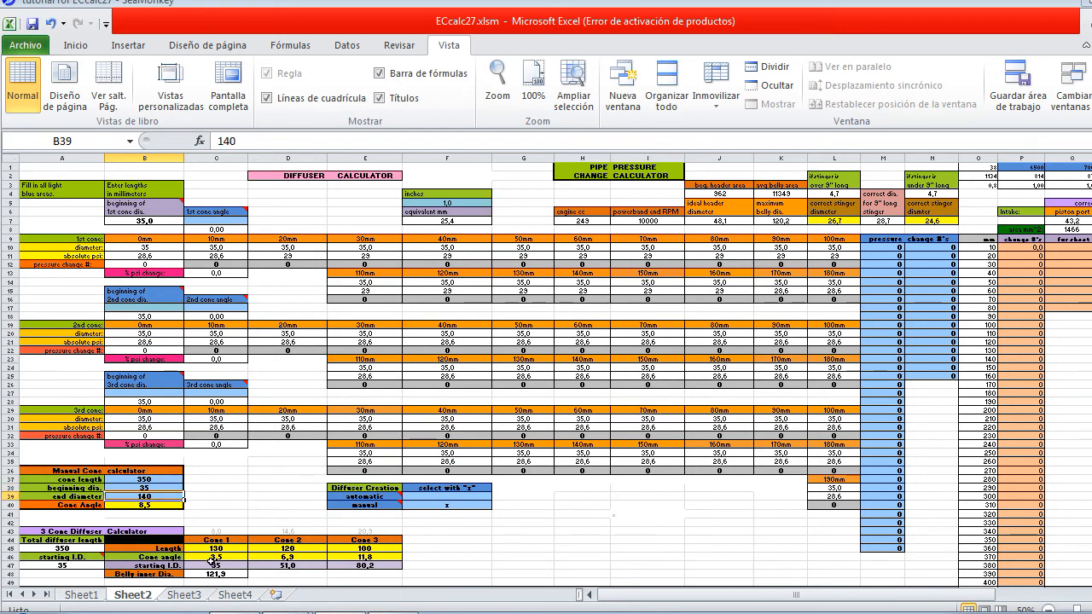
text(120)
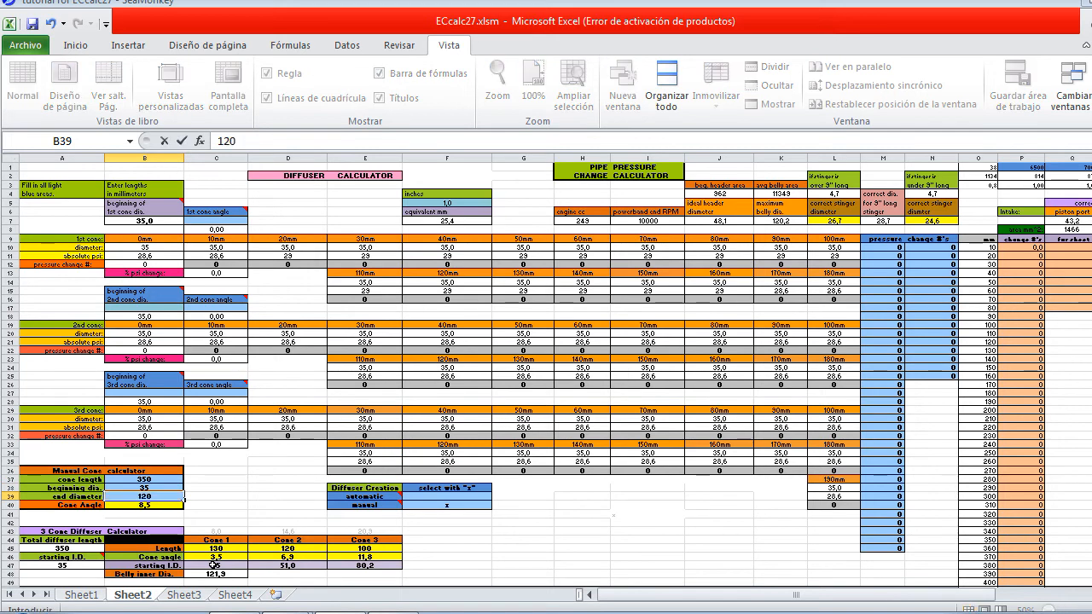
key(Return)
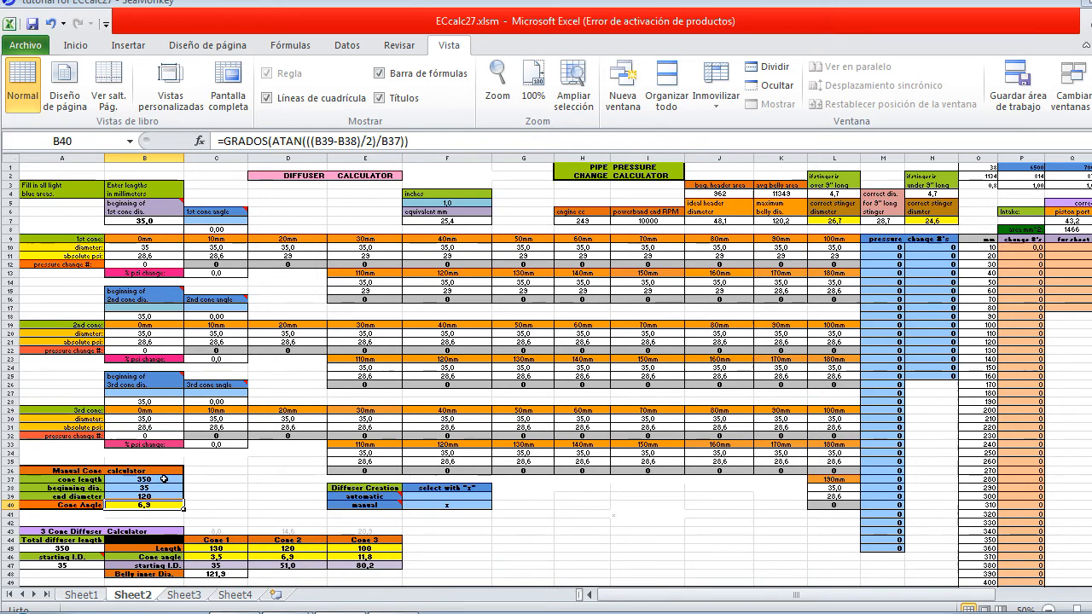
- Recalculate the manual cone with a cone length of 250 mm and an end diameter of 90 mm
click(164, 479)
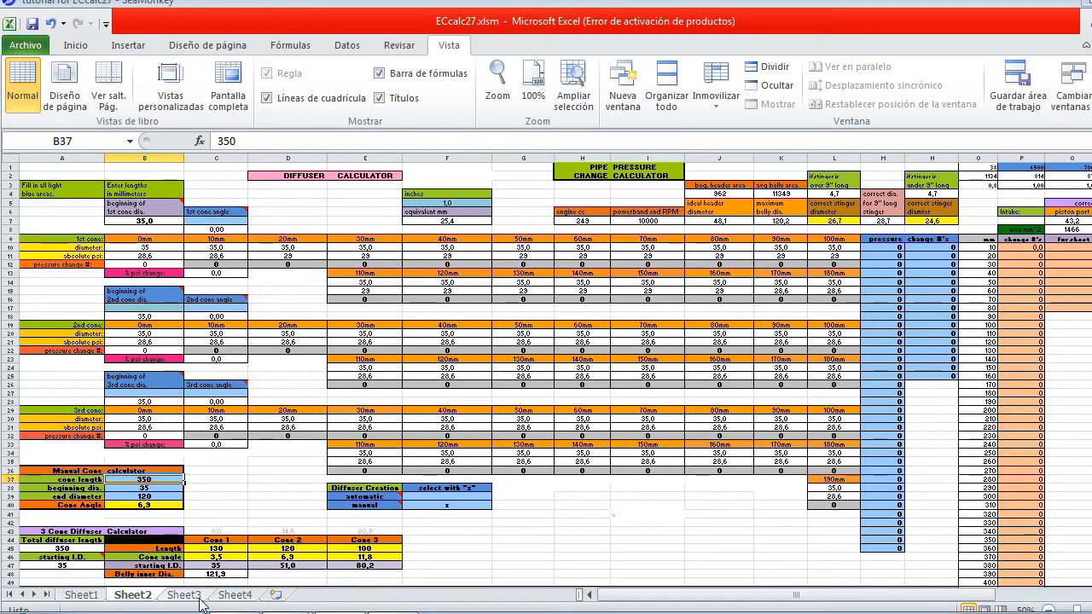
text(250)
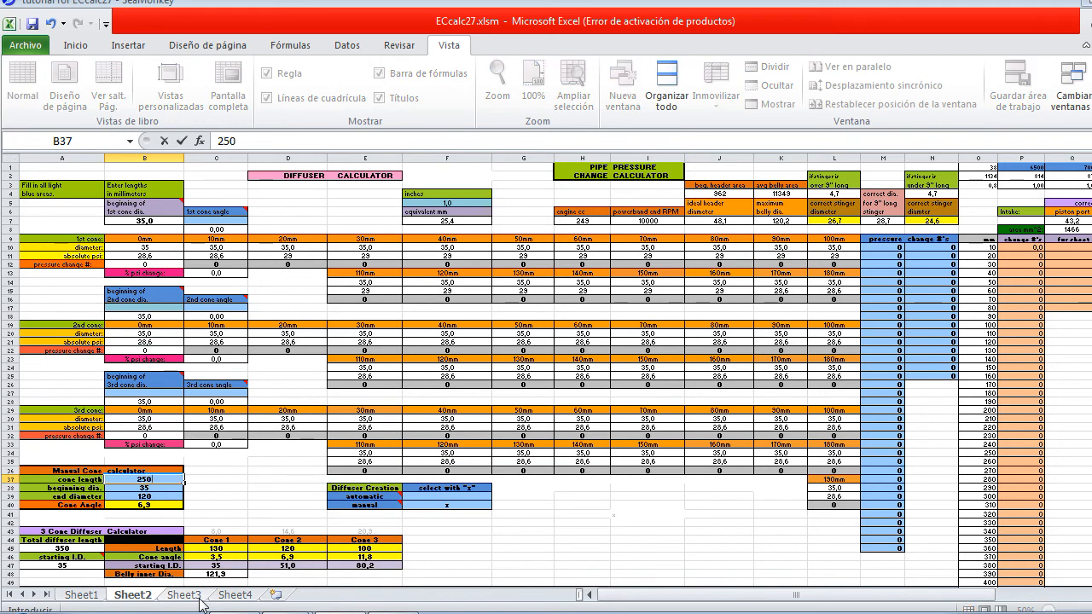
key(Return)
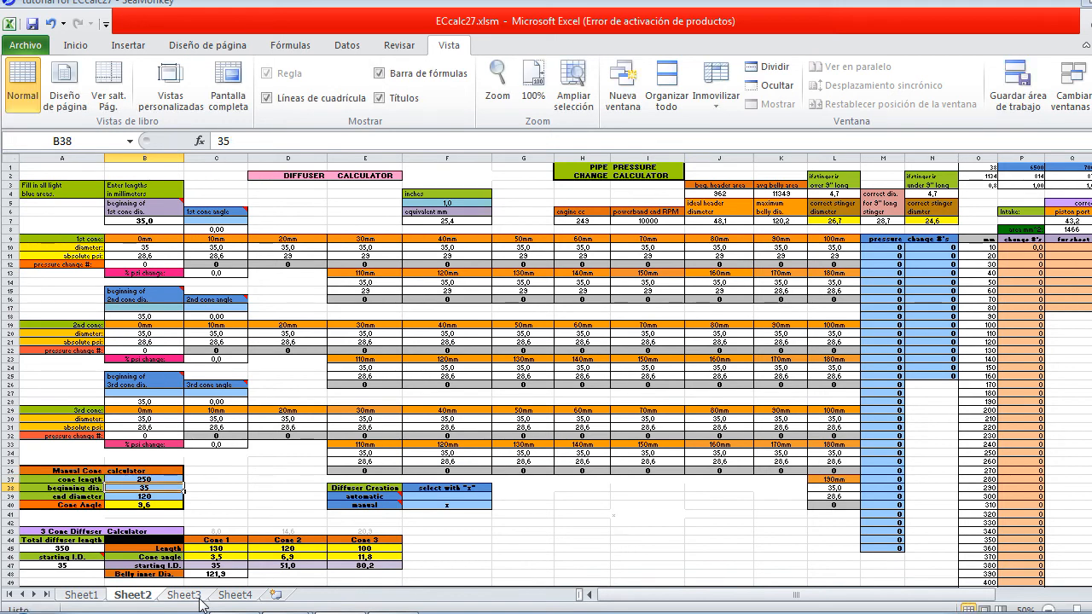
click(174, 496)
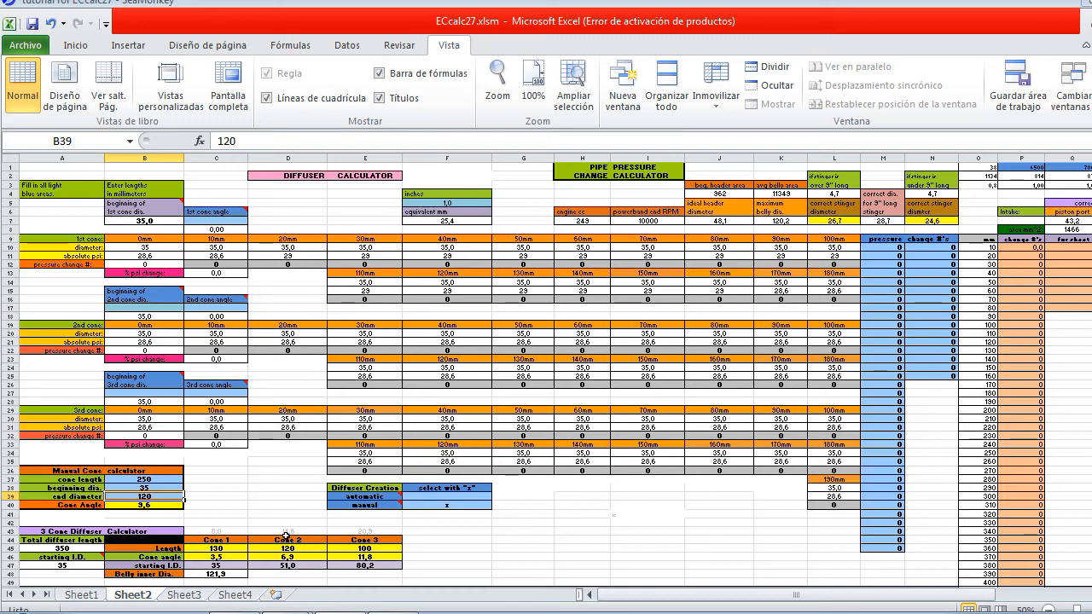
text(90)
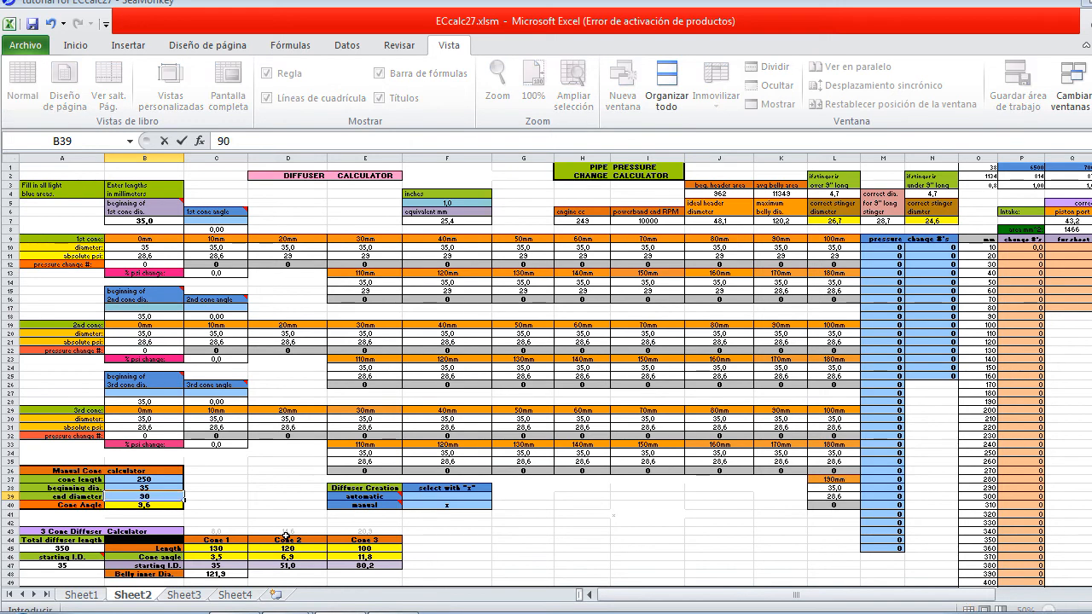
key(Return)
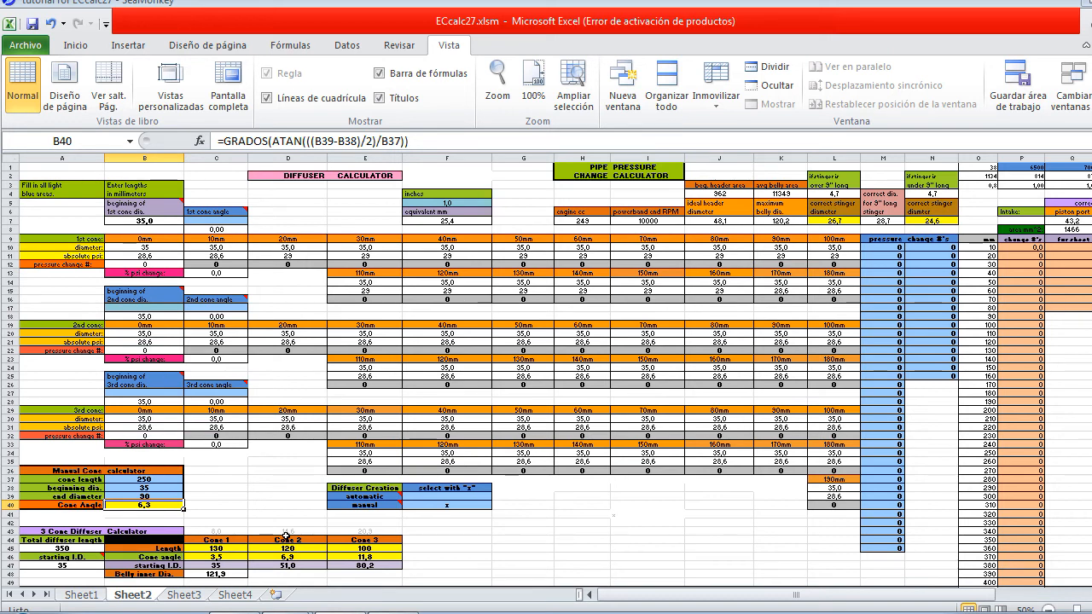
- Set the manual cone's end diameter to 70 mm
key(Up)
text(70)
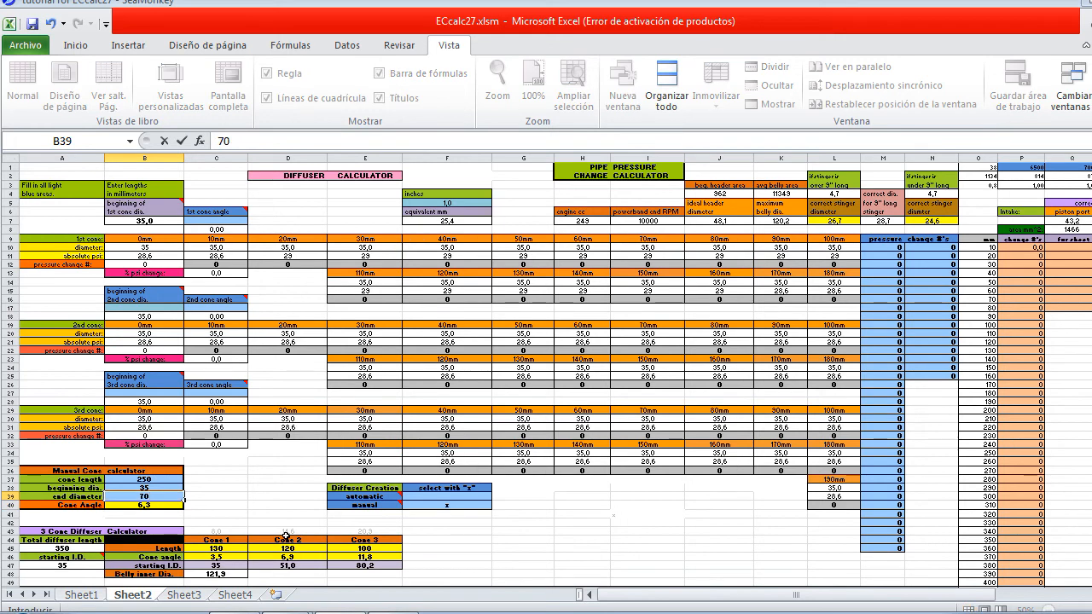
key(Return)
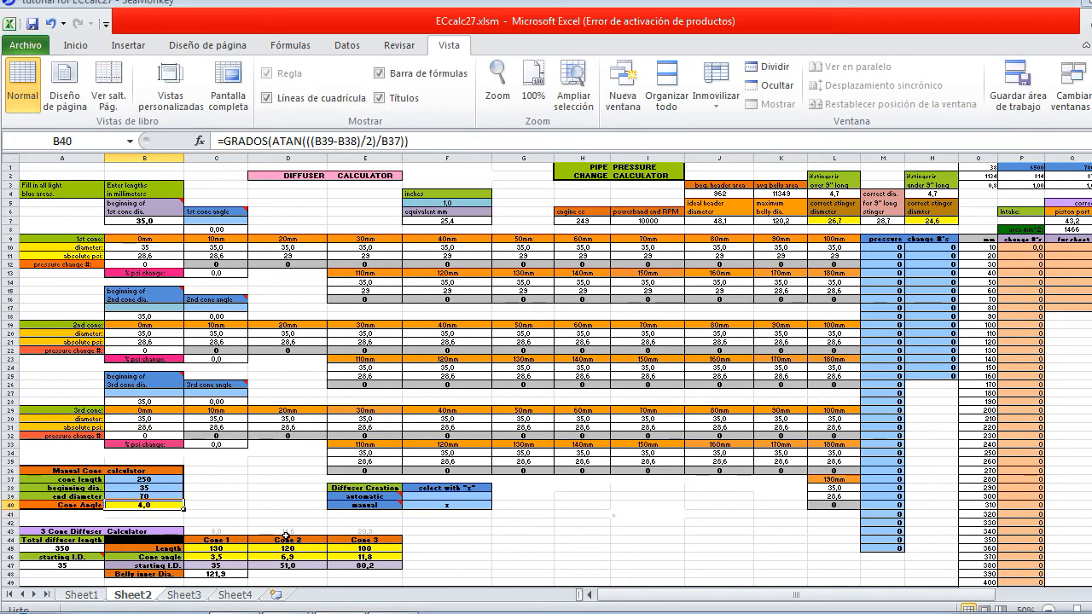
- In Sheet2's diffuser calculator, set the 1st cone angle to 4 and the 3rd cone's beginning diameter to 70 mm
click(226, 221)
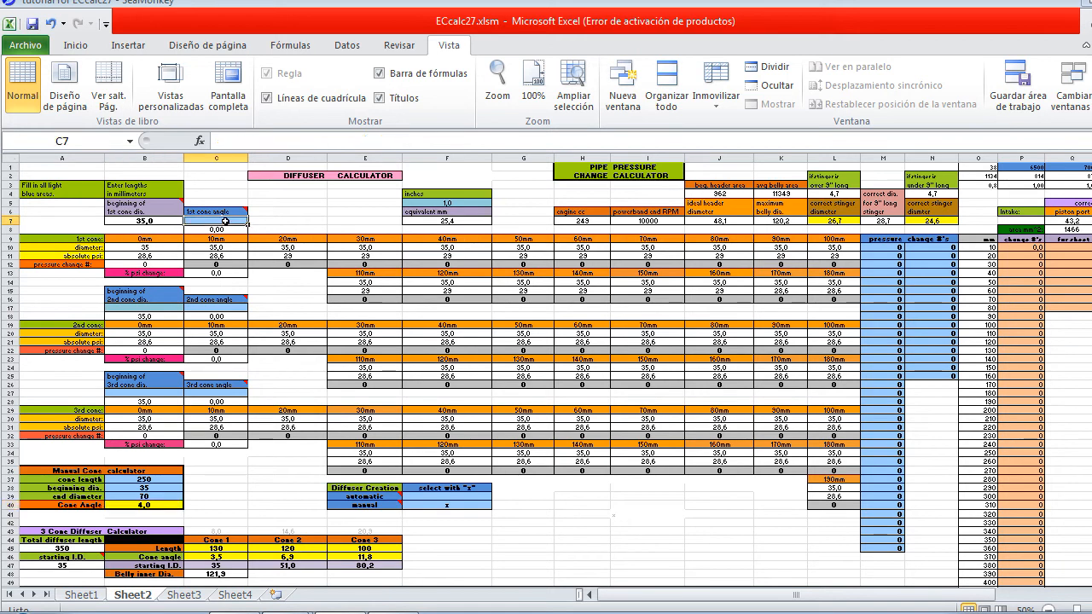
text(4)
key(Return)
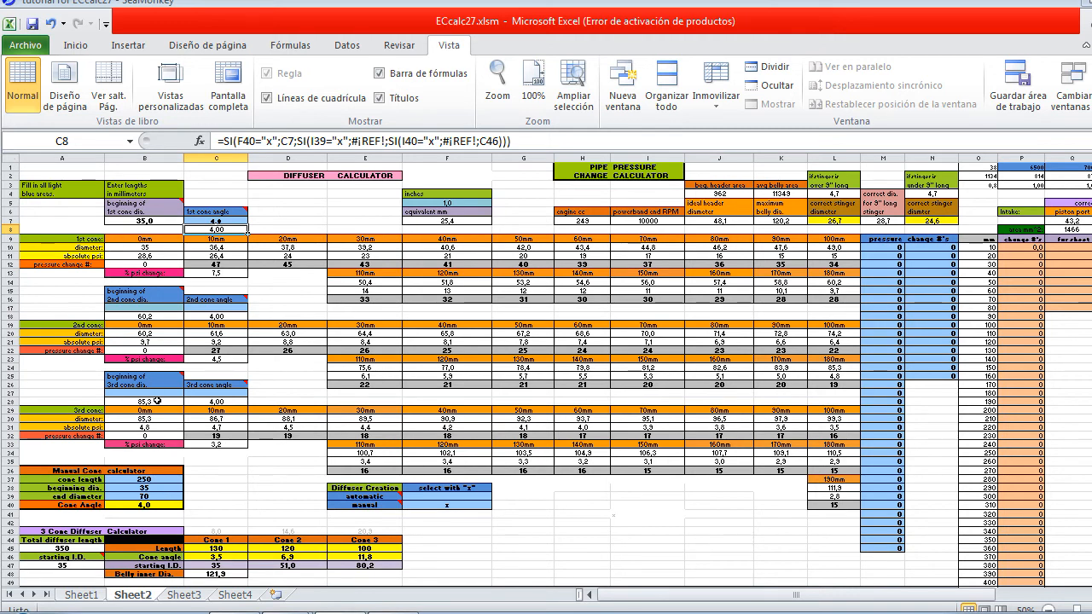
click(158, 392)
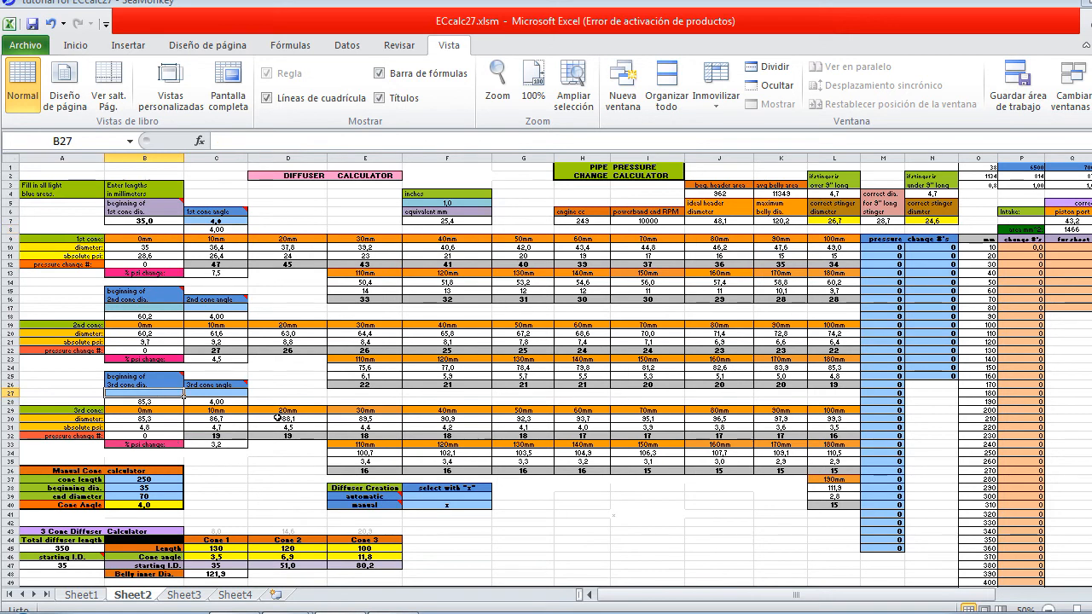
text(70)
key(Return)
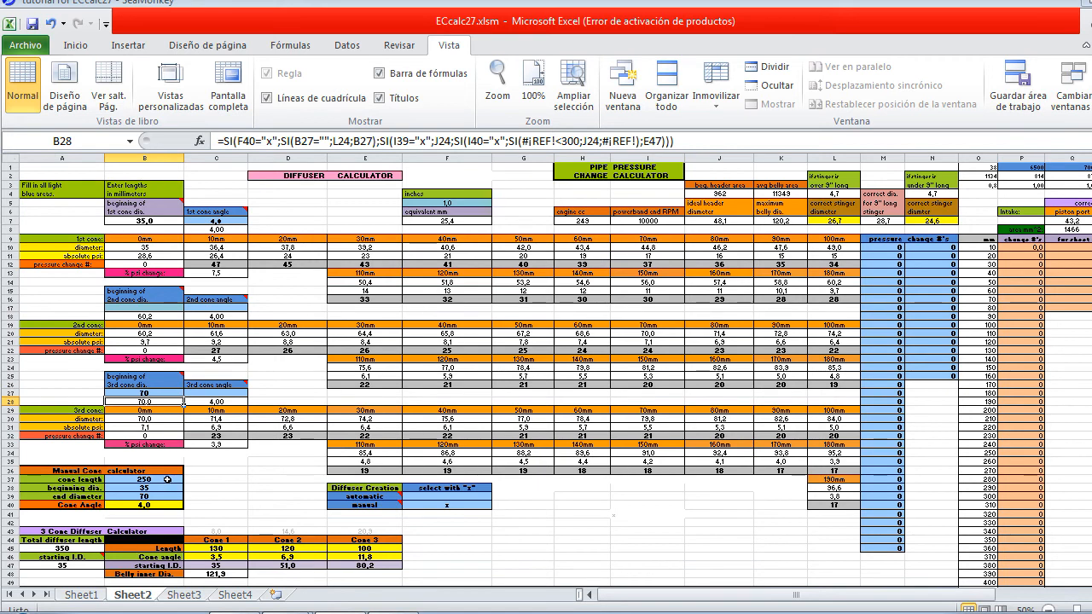
- Calculate a cone angle in the manual cone calculator for length 100 mm, beginning diameter 70 mm and end diameter 120 mm
click(167, 480)
text(1)
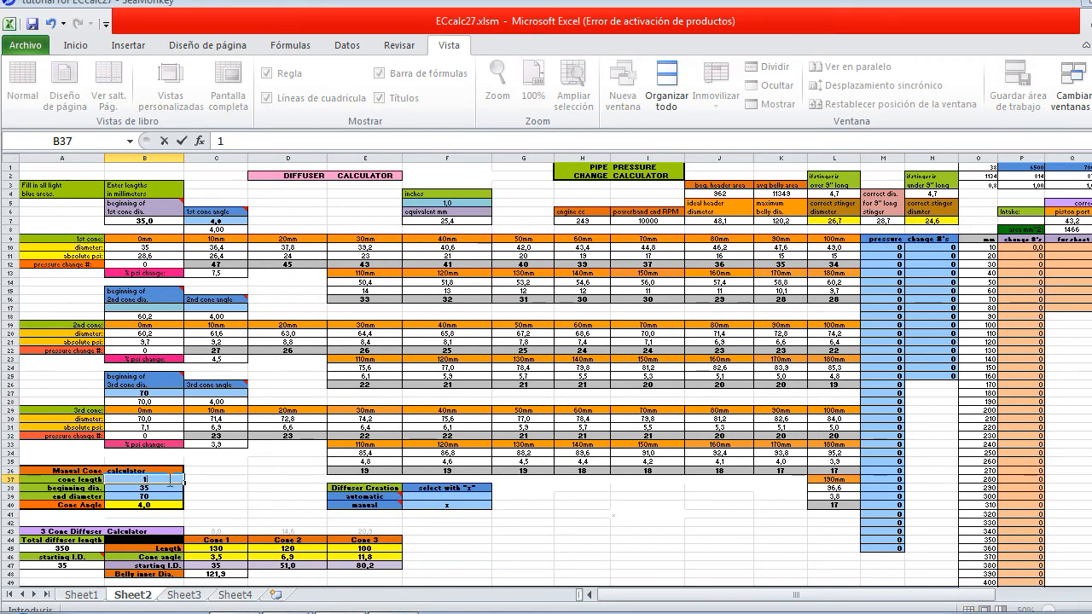
text(00)
key(Return)
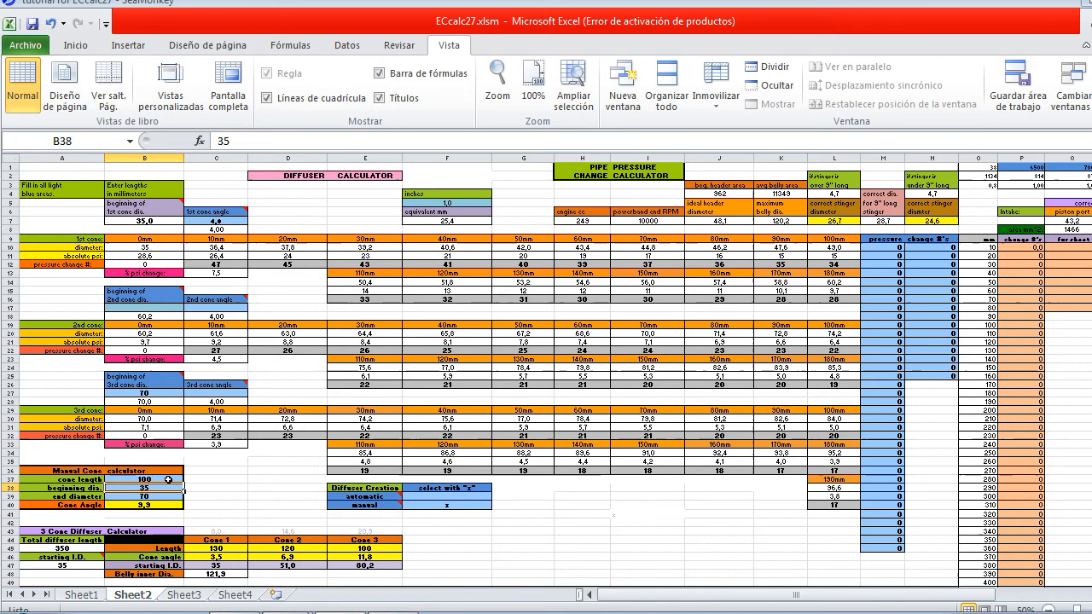
text(7)
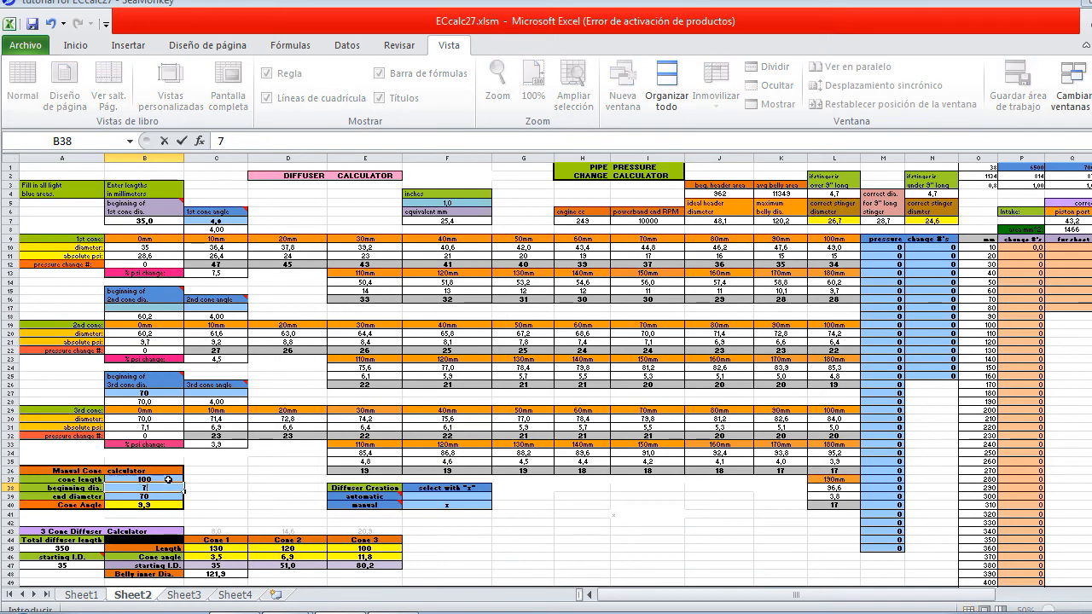
text(0)
key(Return)
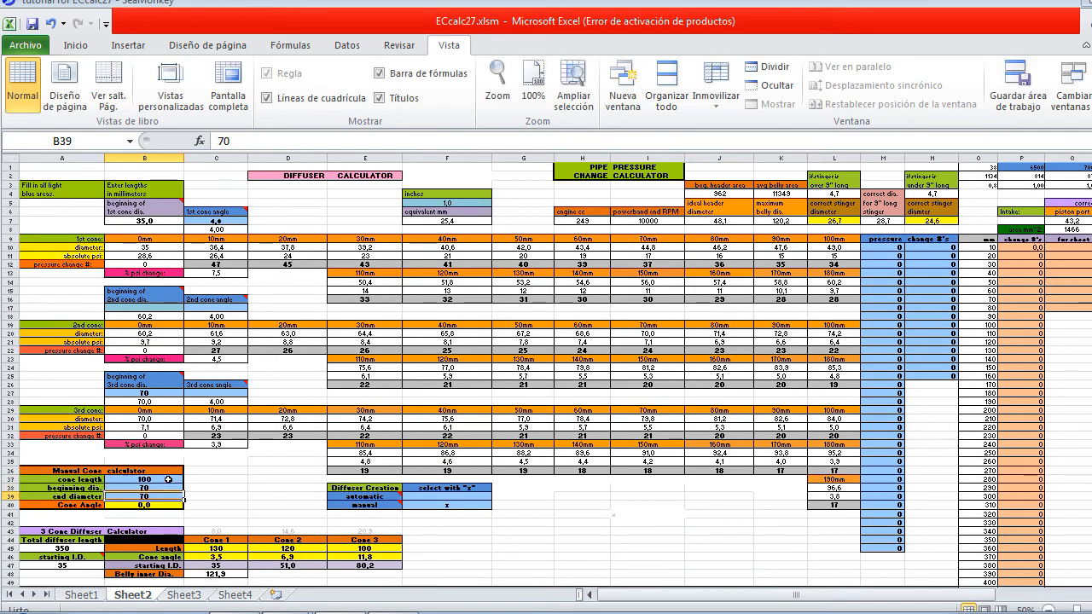
text(120)
key(Return)
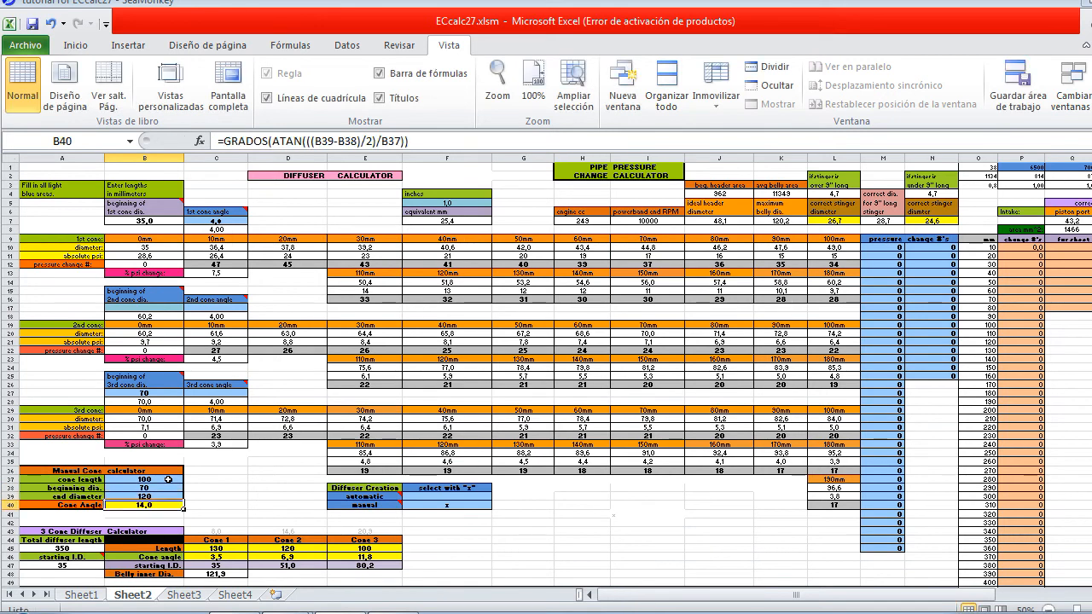
- Set the 3rd cone angle in the diffuser calculator to 14
click(218, 391)
text(14)
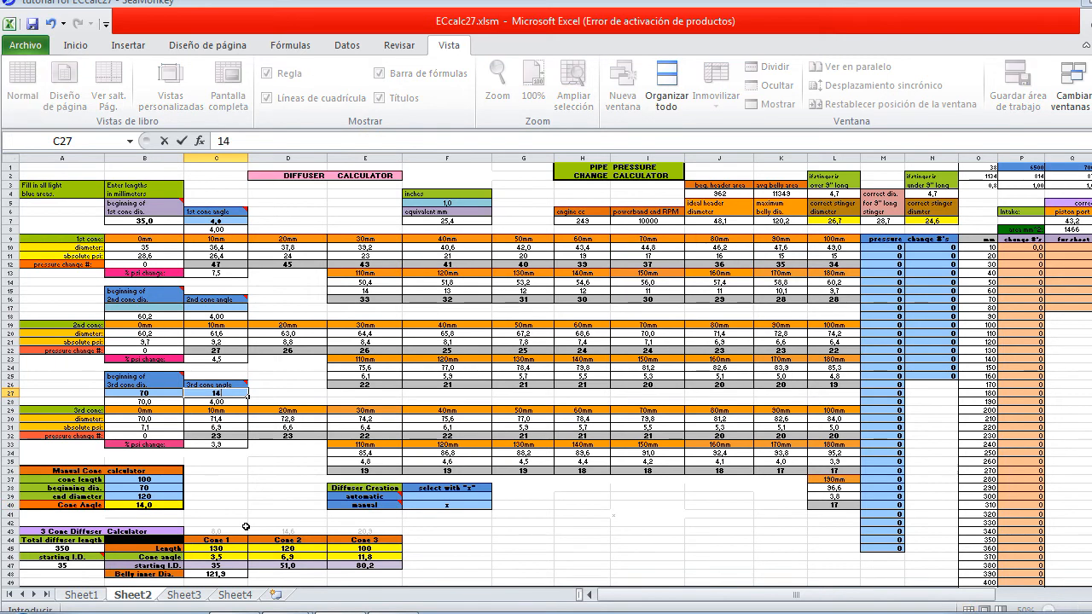
key(Return)
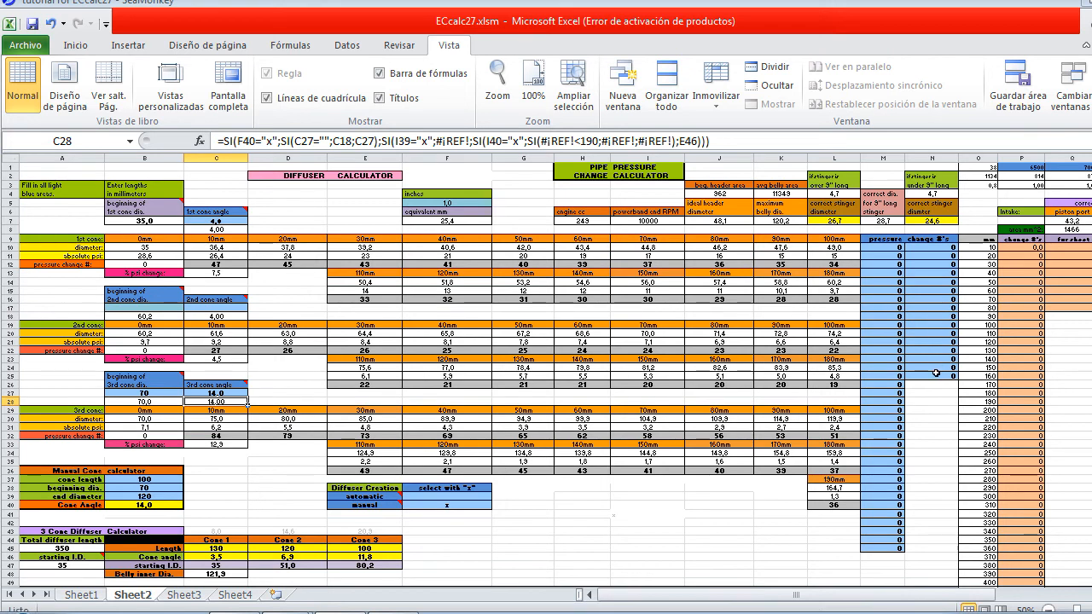
- Switch Diffuser Creation to automatic by marking it with "x" and clearing the manual selection
click(454, 495)
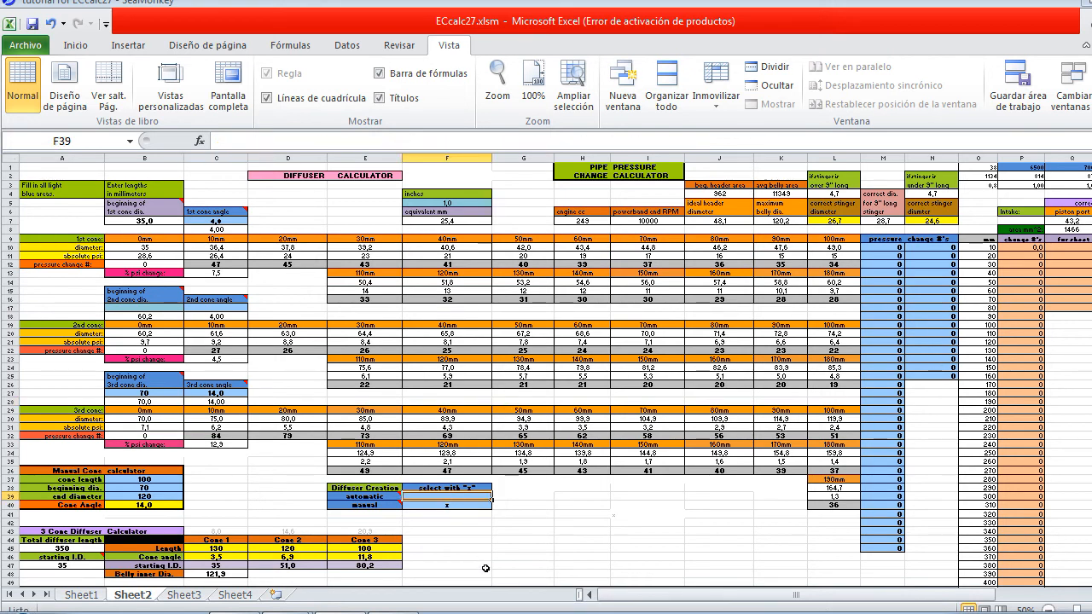
text(x)
key(Return)
key(BackSpace)
key(Return)
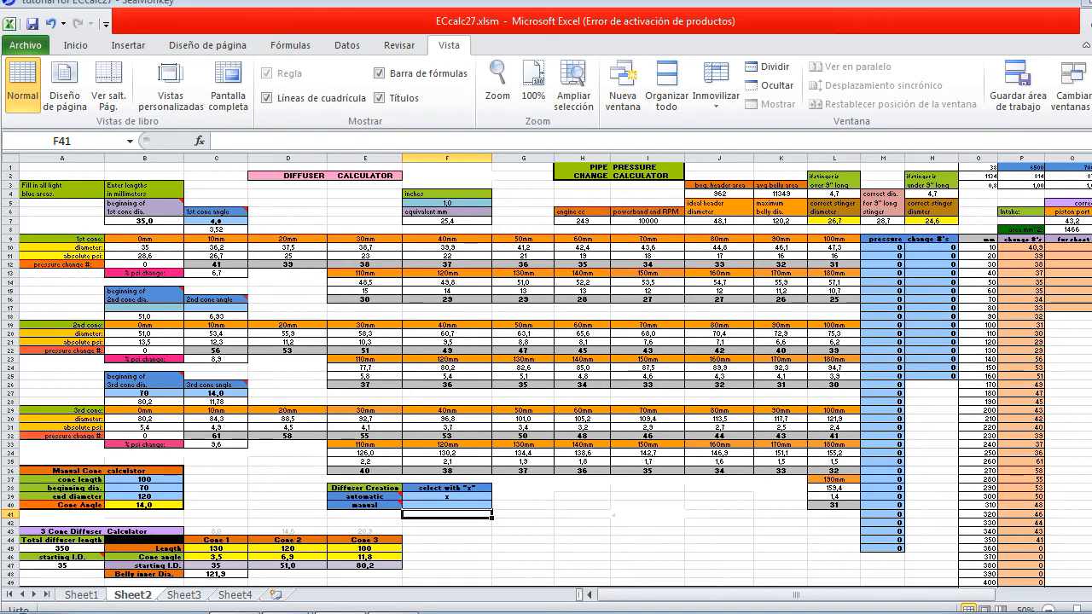
- In the baffle calculator, create an automatic single-cone baffle with the 140mm Long Baffle option
scroll(546, 375, down, 14)
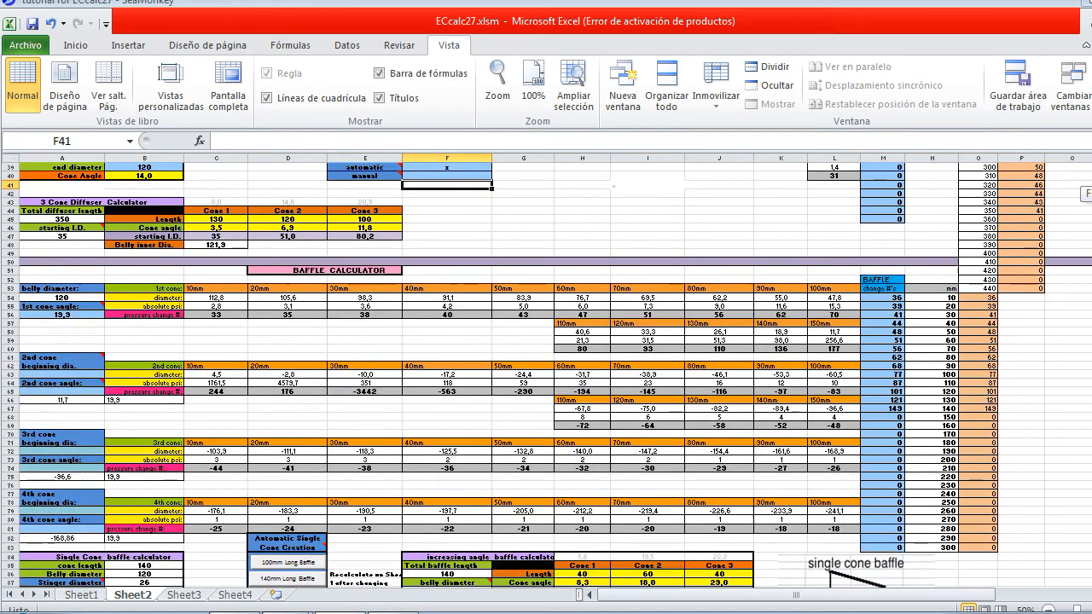
scroll(546, 376, down, 3)
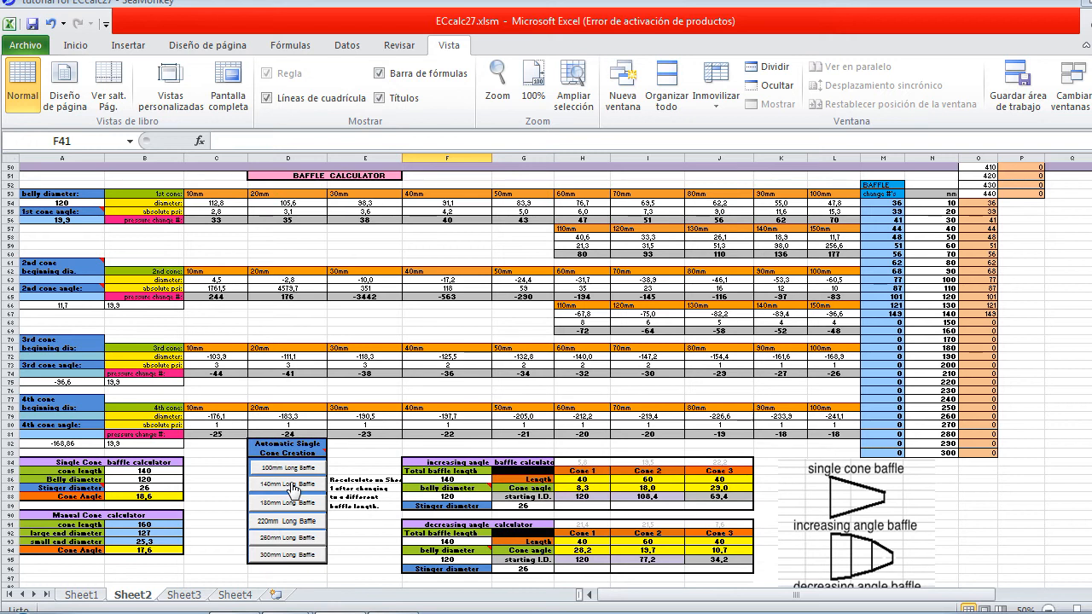
mouse_move(284, 455)
click(296, 486)
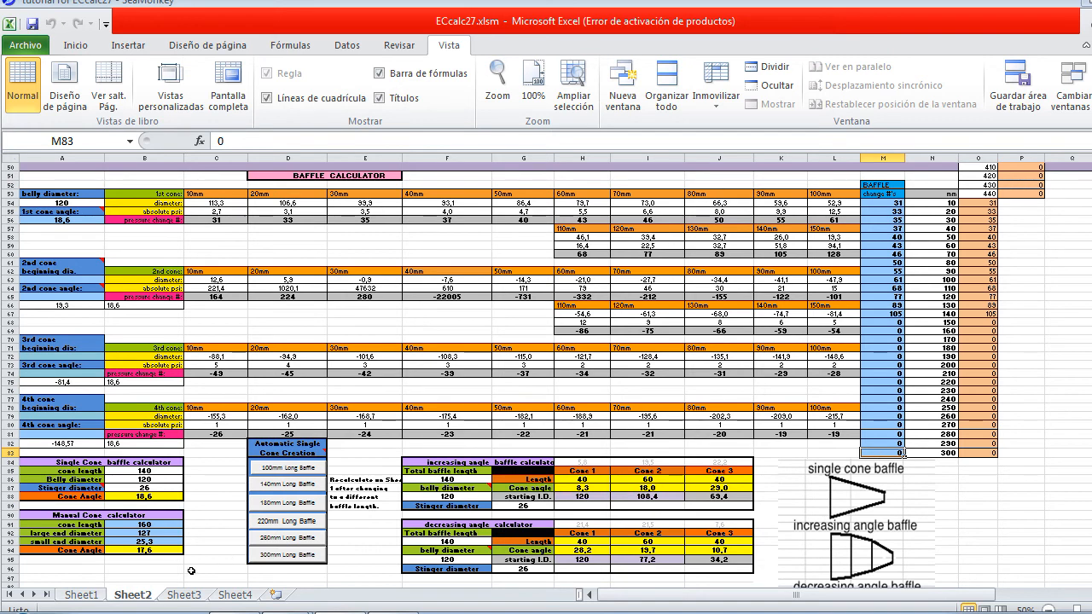
- Open Sheet3 and examine the diffuser return, exhaust, baffle return and combined wave graphs
click(186, 596)
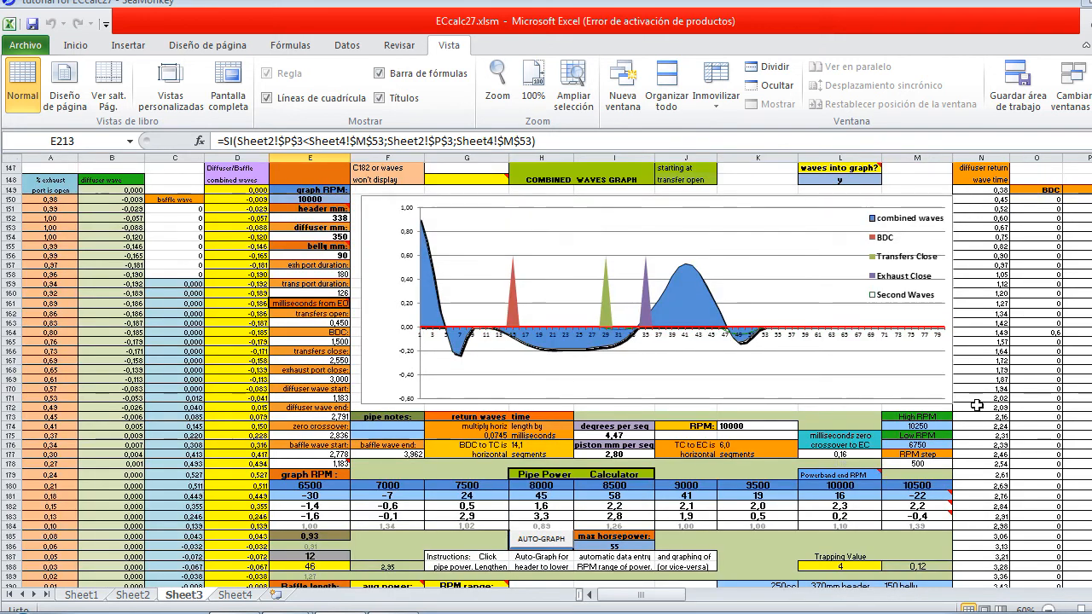
scroll(546, 376, up, 20)
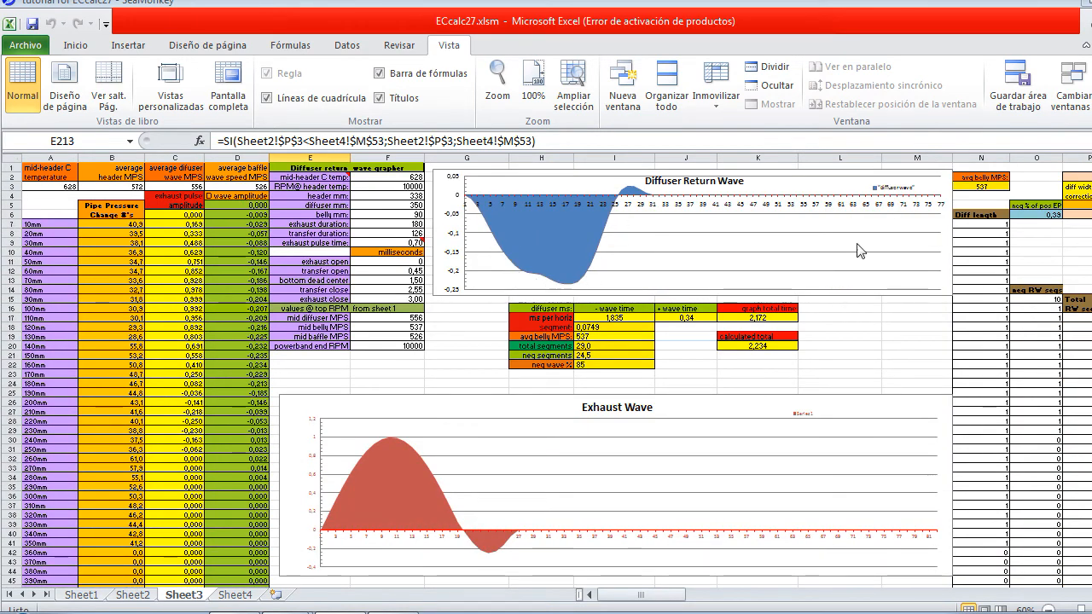
scroll(1063, 202, down, 12)
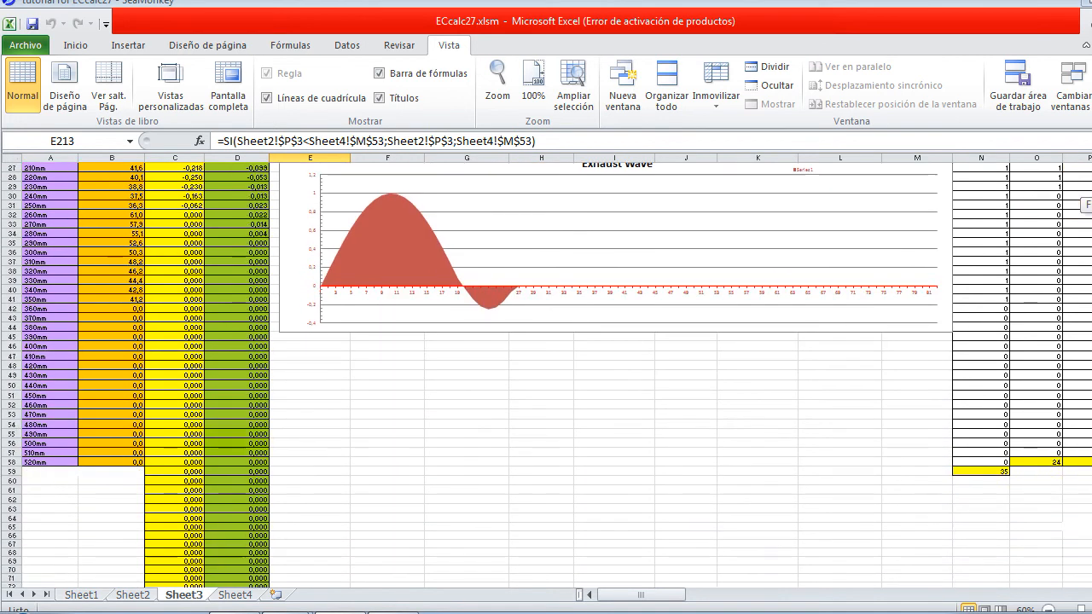
scroll(1064, 202, down, 14)
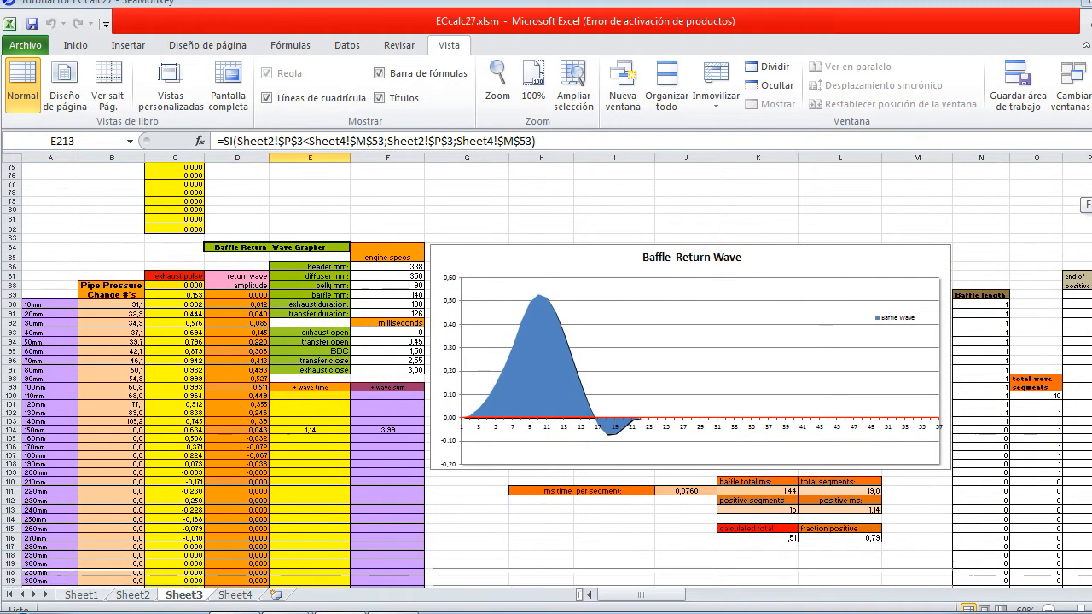
scroll(1063, 202, down, 1)
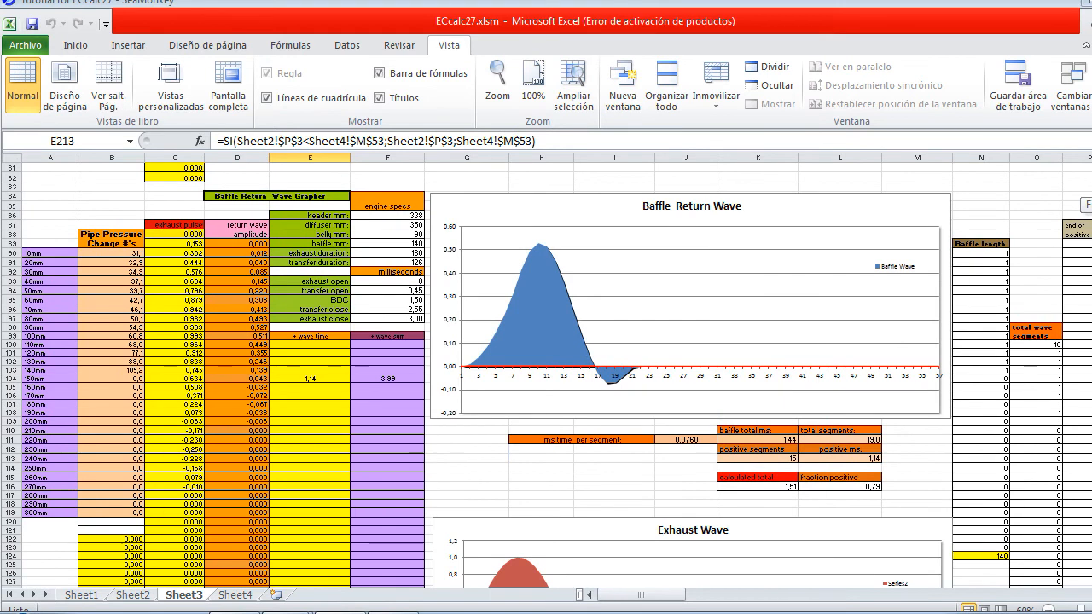
scroll(1064, 203, down, 12)
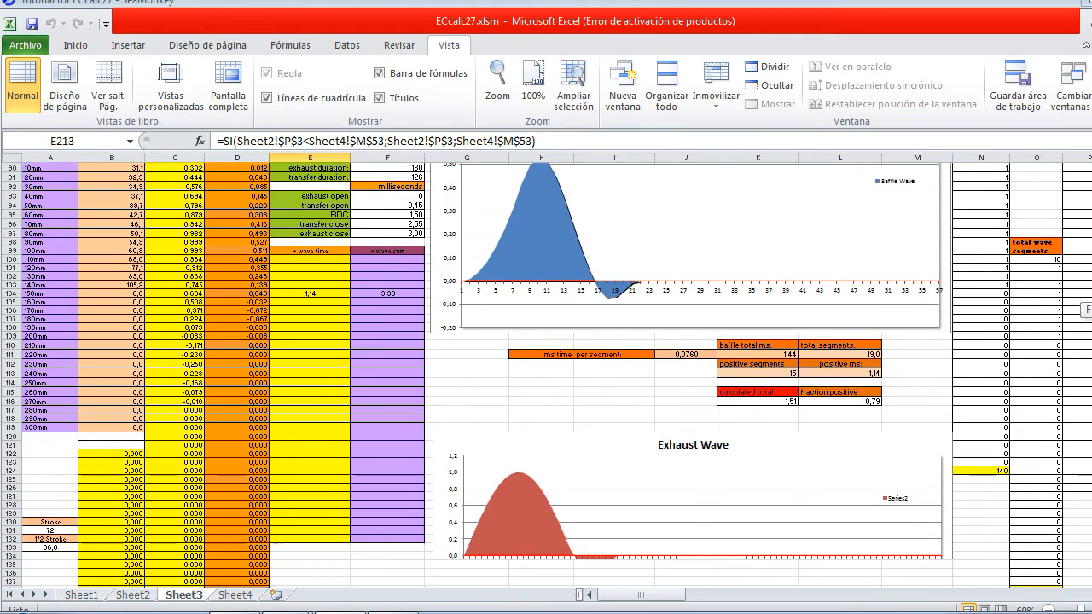
scroll(546, 376, down, 8)
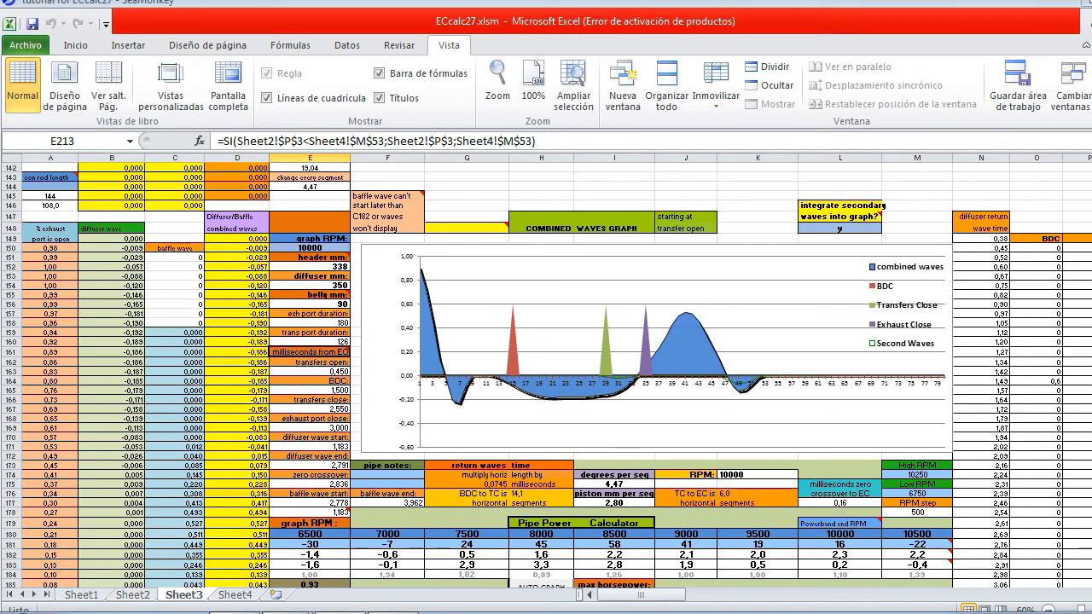
- Examine Sheet3's Pipe Power Calculator and the pipe power and compression curves over the RPM range
scroll(546, 376, down, 10)
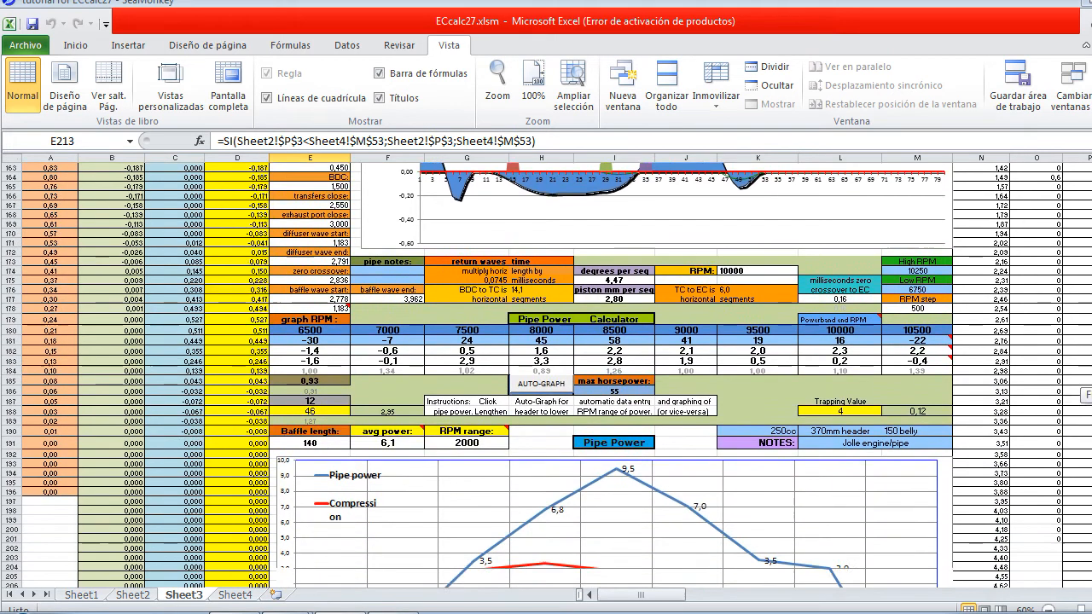
scroll(644, 432, down, 2)
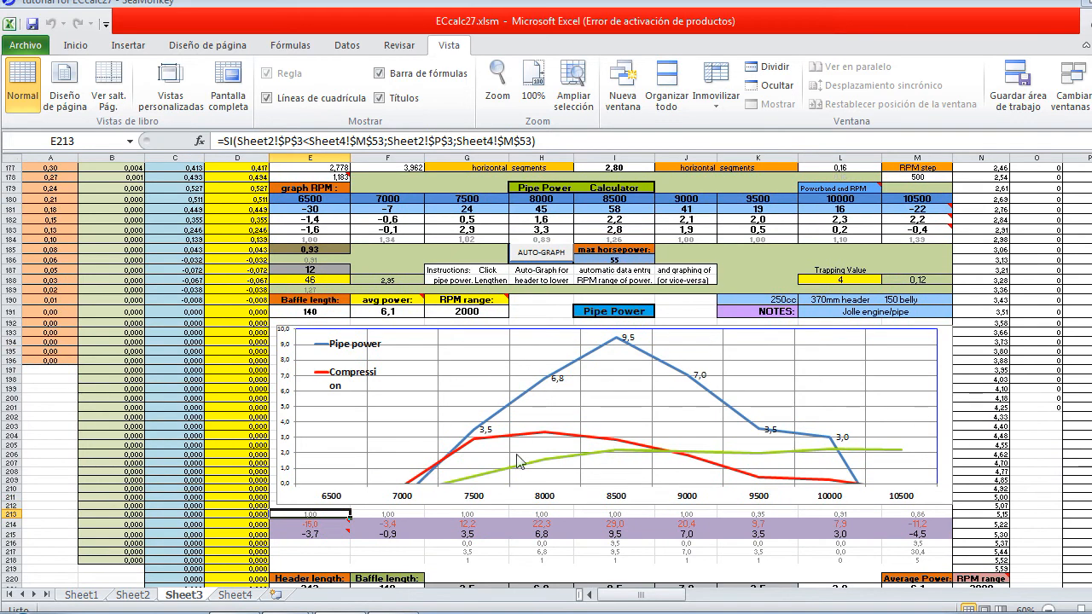
mouse_move(465, 485)
scroll(545, 375, down, 4)
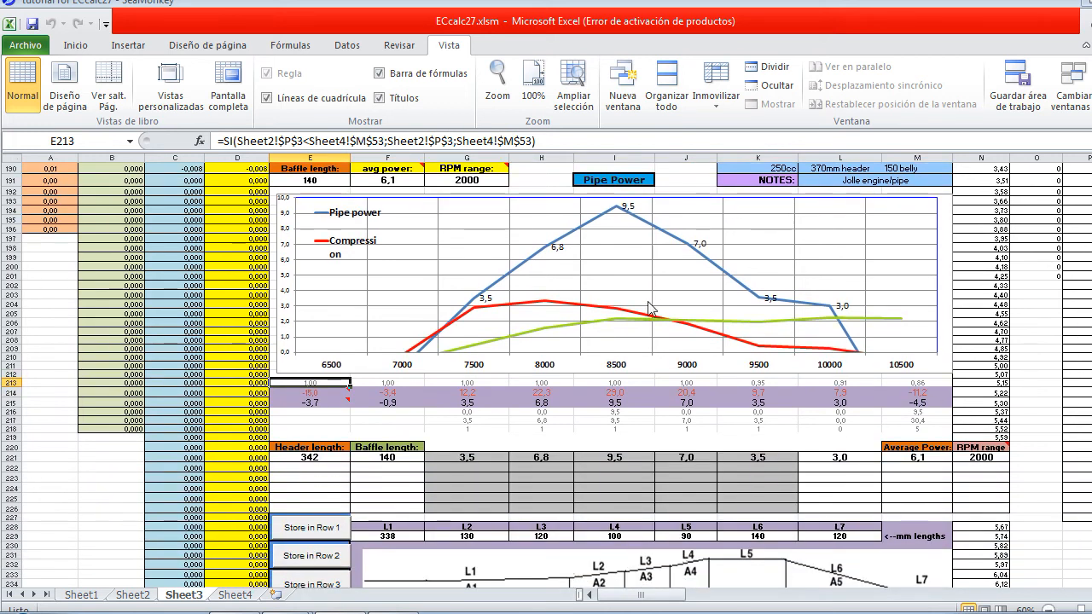
mouse_move(620, 318)
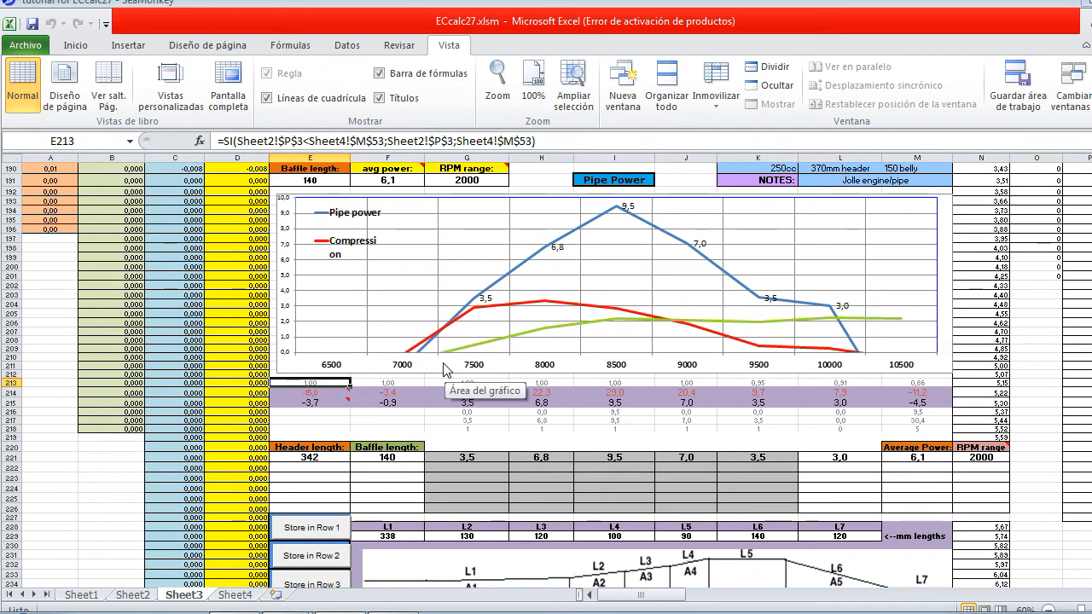
mouse_move(445, 355)
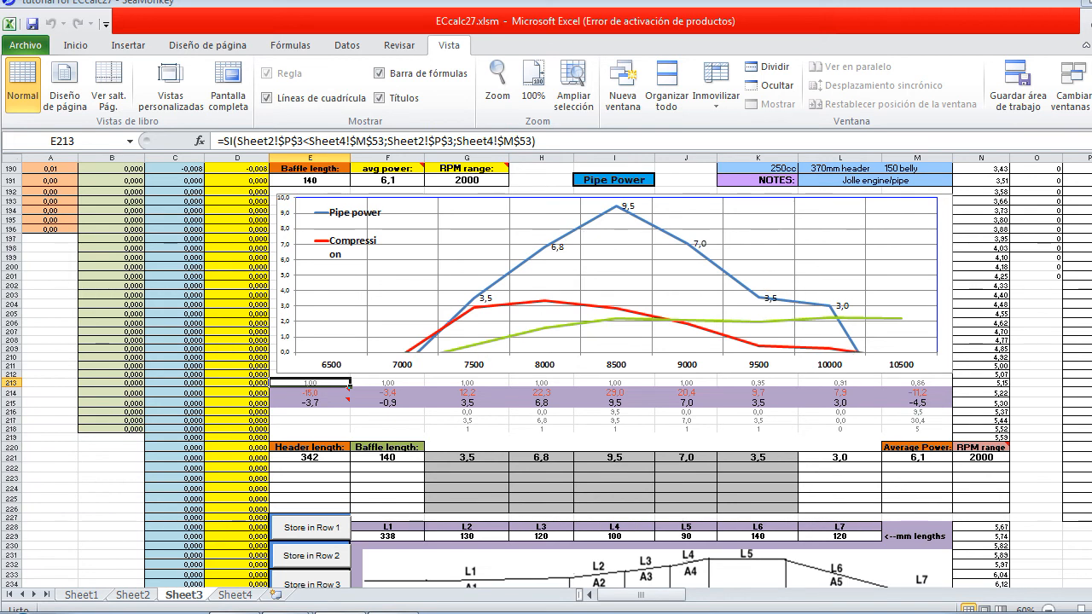
- Review the stored-results rows, pipe dimension drawing and Gear RPM Range Calculator on Sheet3, and return to the Pipe Power graph
scroll(546, 375, down, 5)
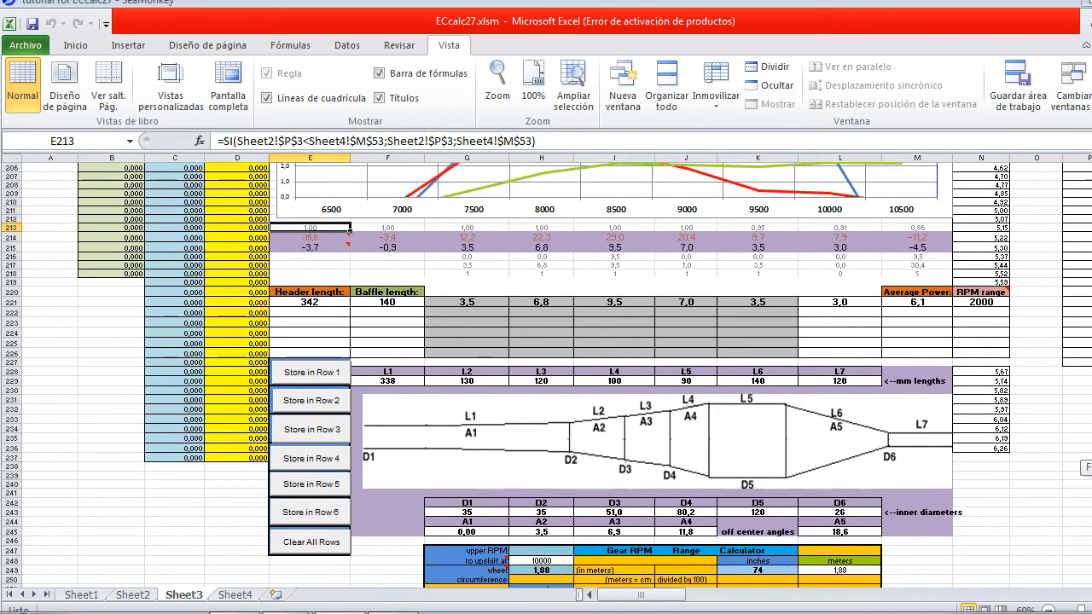
scroll(546, 376, down, 2)
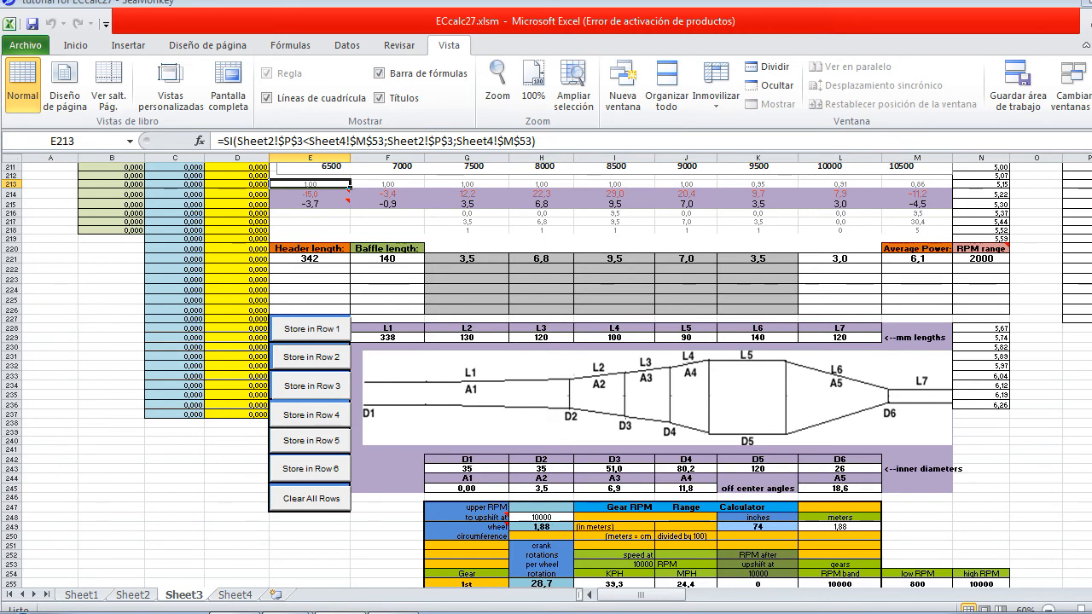
scroll(545, 376, down, 7)
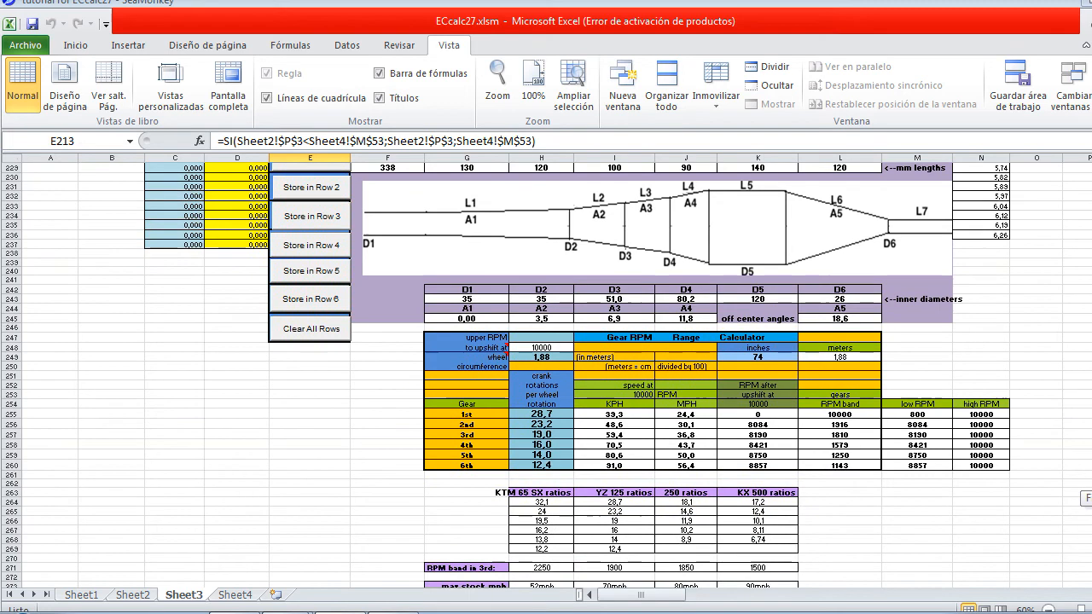
scroll(546, 376, down, 1)
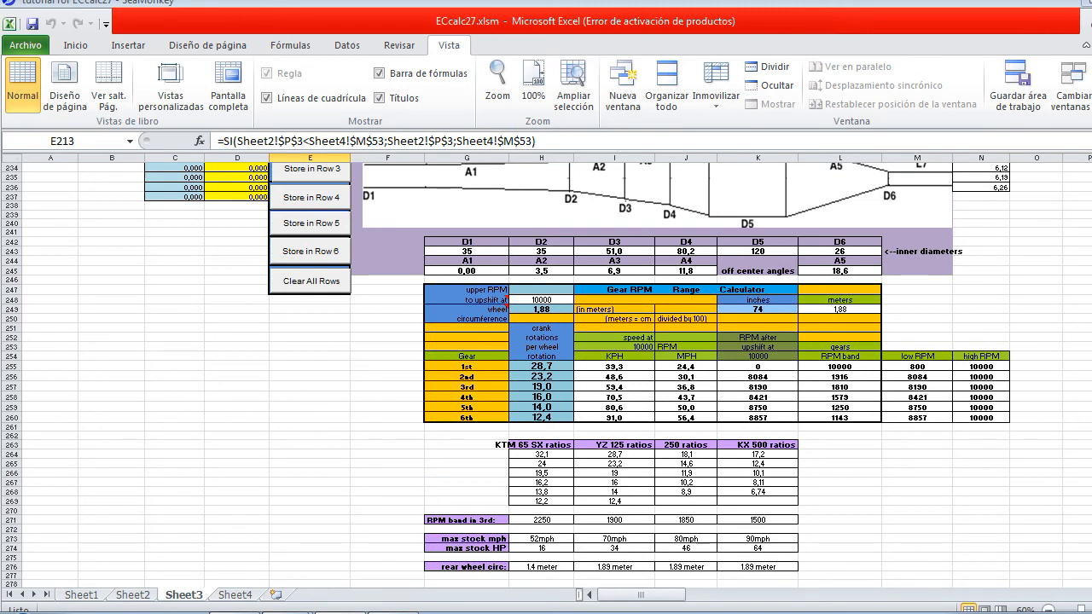
scroll(1088, 529, up, 6)
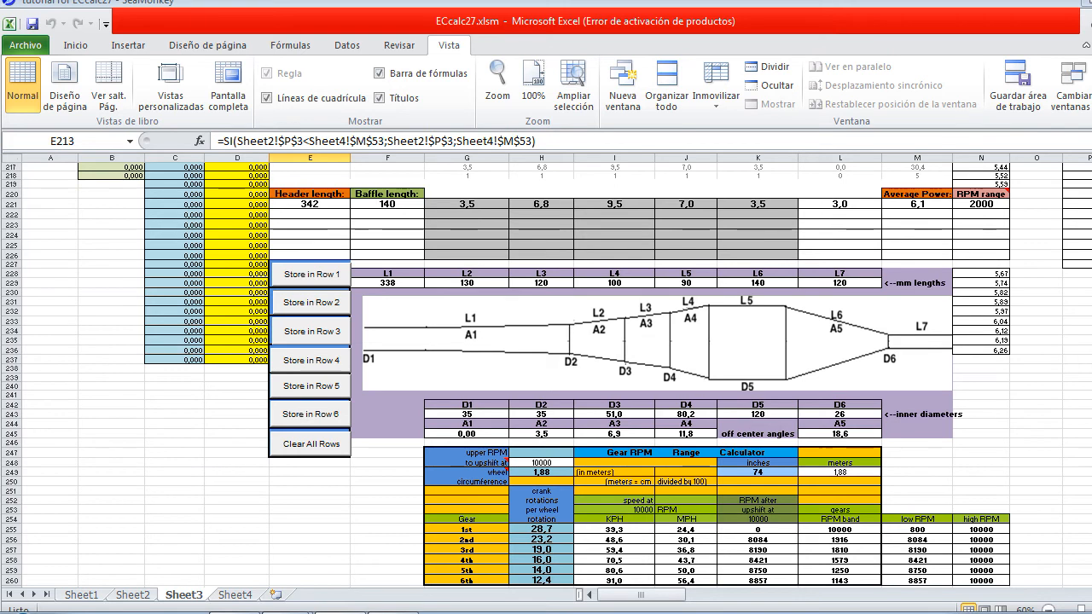
scroll(547, 391, up, 10)
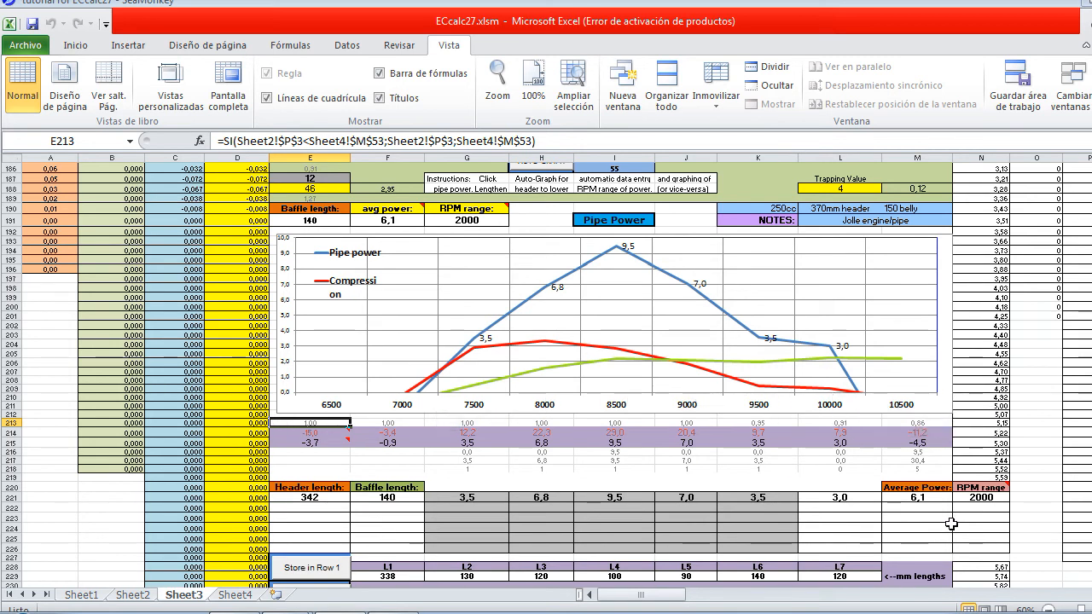
scroll(646, 578, up, 5)
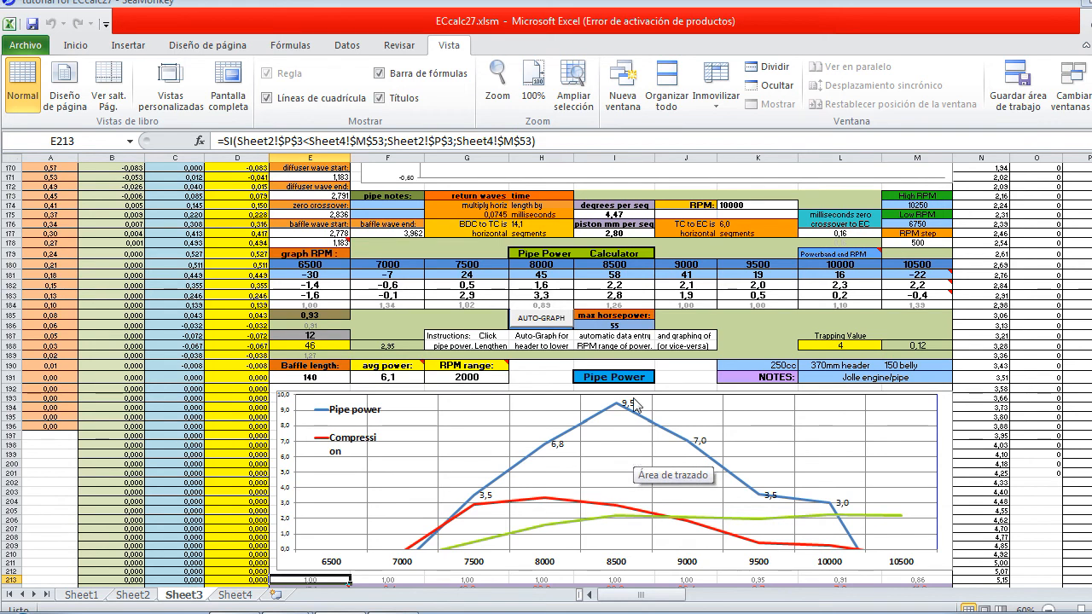
- Set the max horsepower to 35 in the Pipe Power Calculator and regenerate the Pipe Power graph with Auto-Graph
click(623, 322)
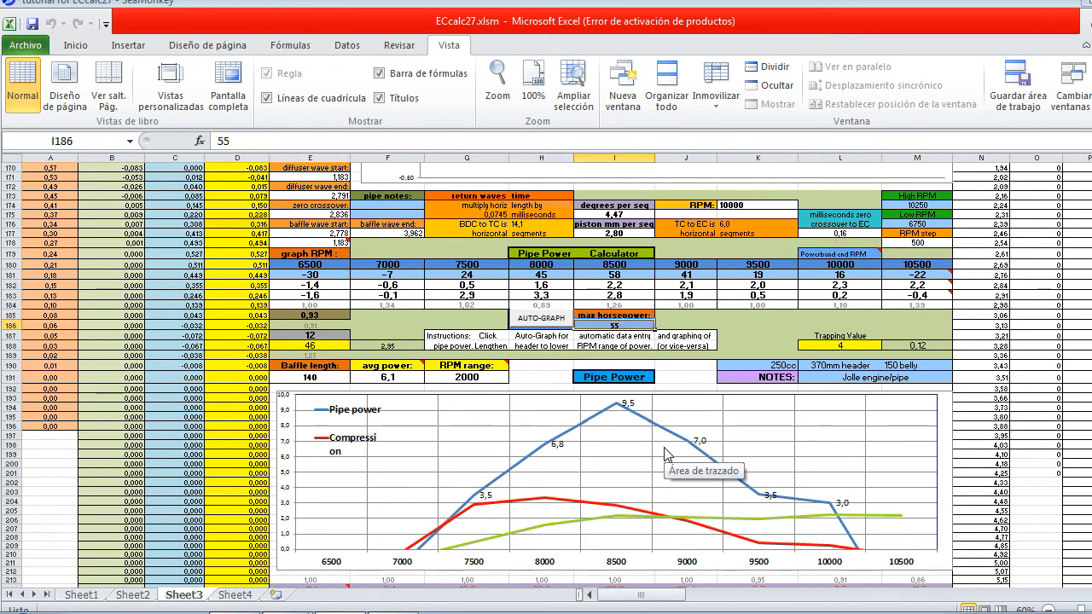
text(35)
key(Return)
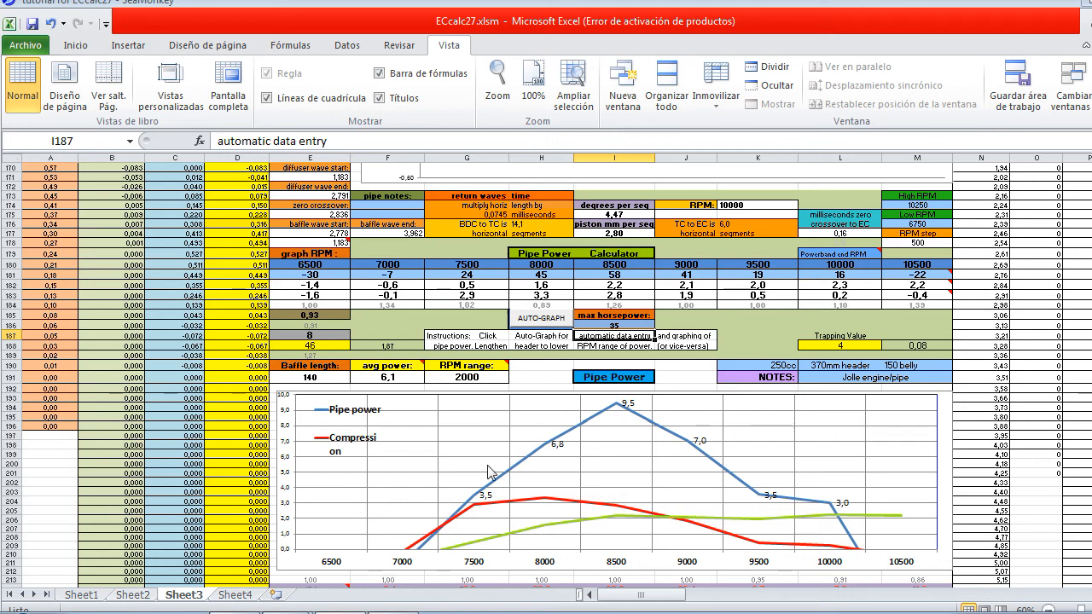
click(546, 321)
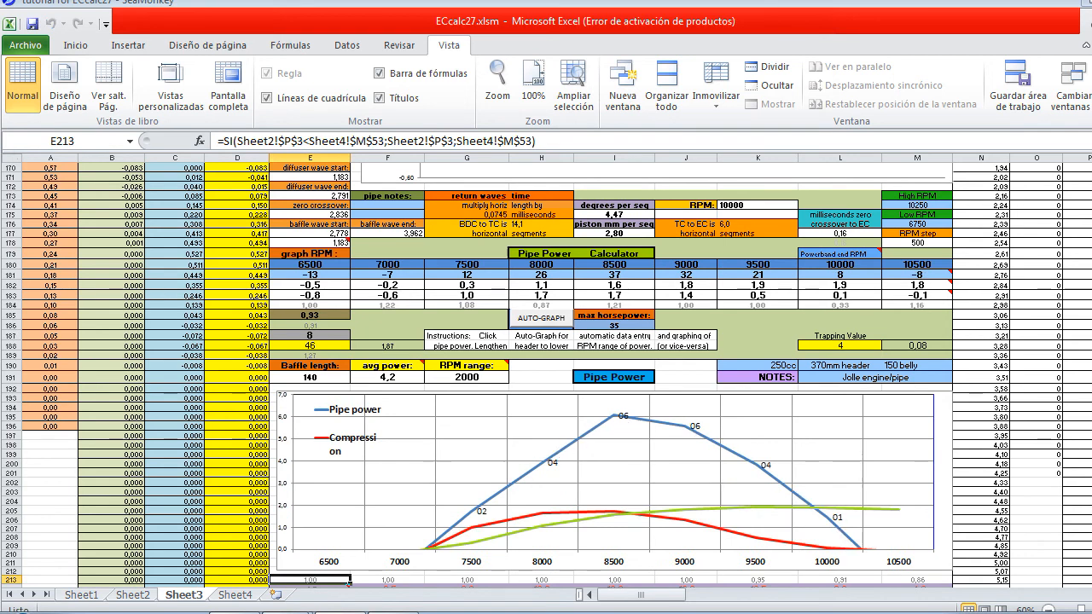
- Review the Pipe Power graph and pipe dimensions, and store the 140 mm baffle results in row 2 on Sheet3
scroll(546, 376, down, 3)
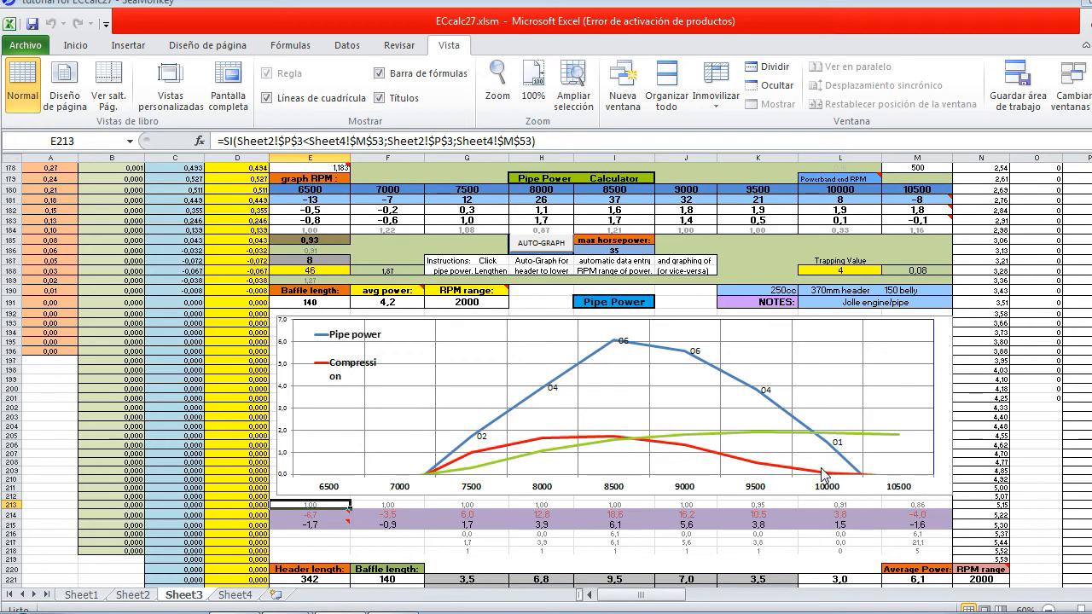
mouse_move(827, 479)
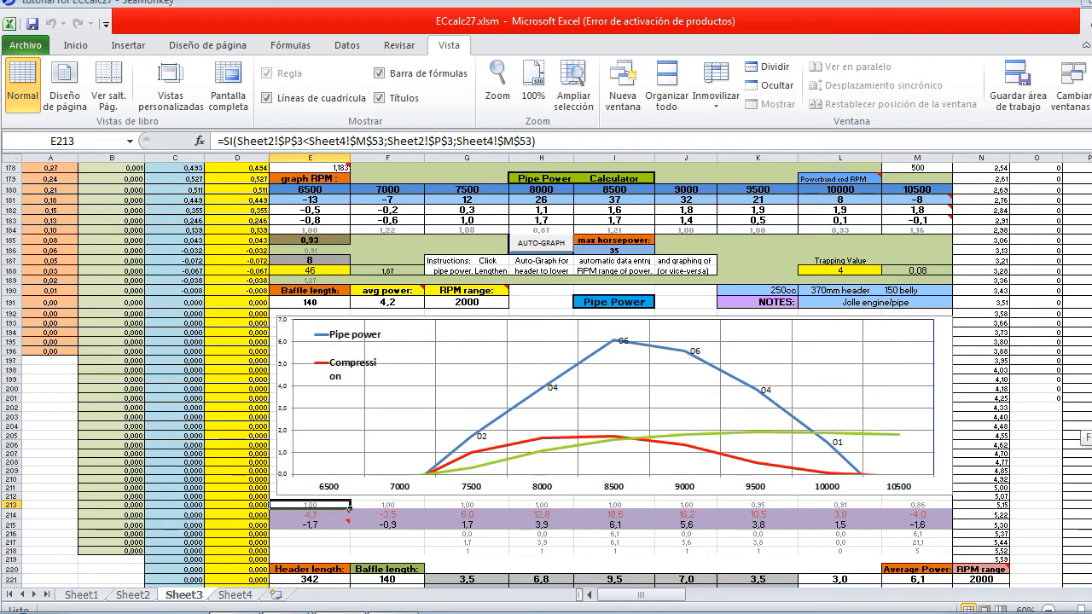
scroll(546, 373, down, 5)
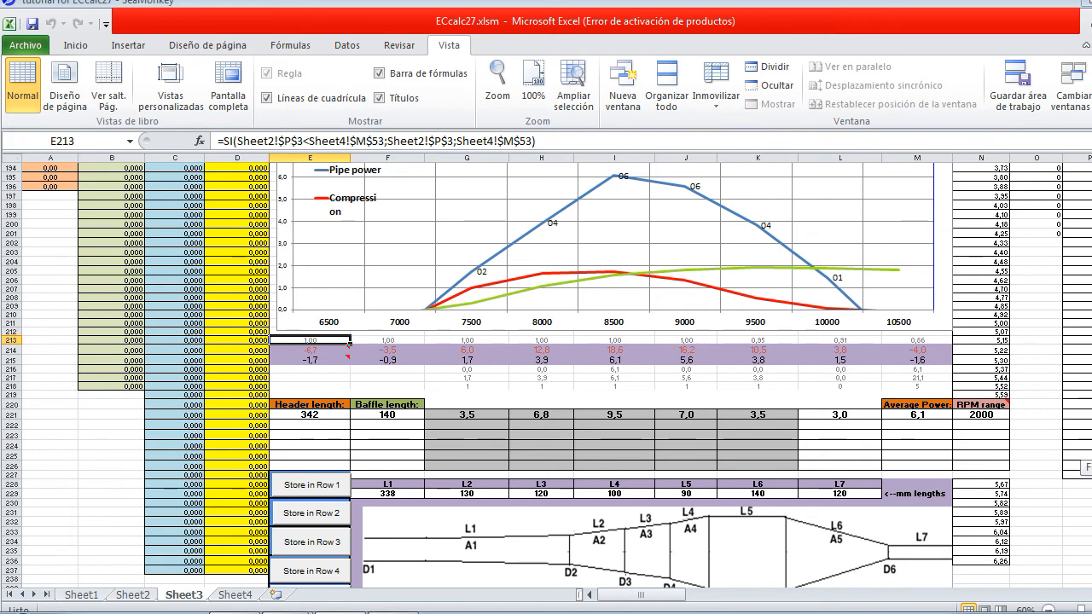
scroll(546, 375, down, 5)
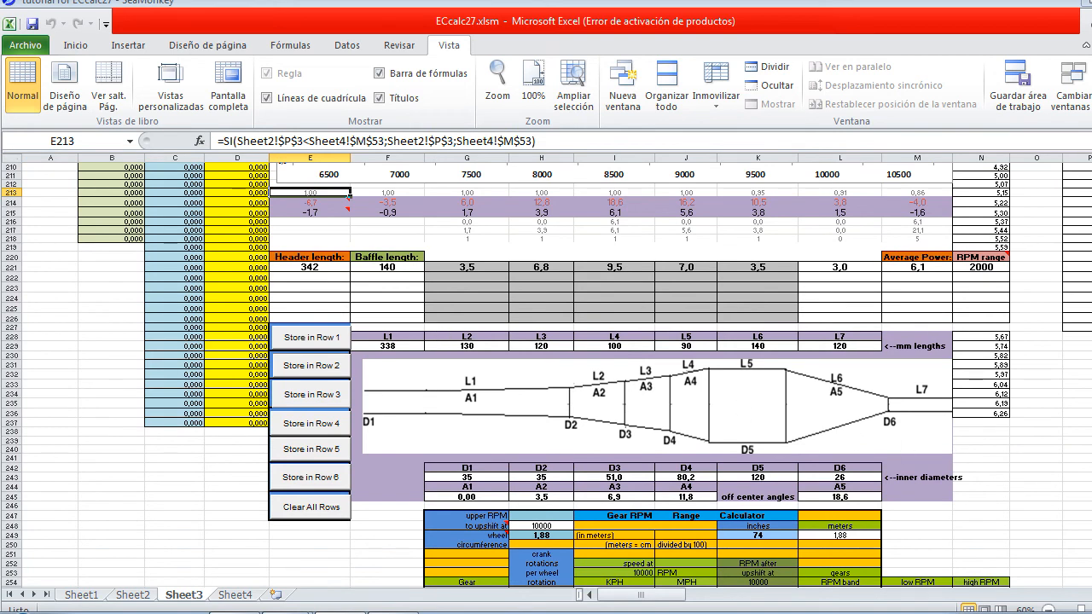
scroll(597, 375, up, 5)
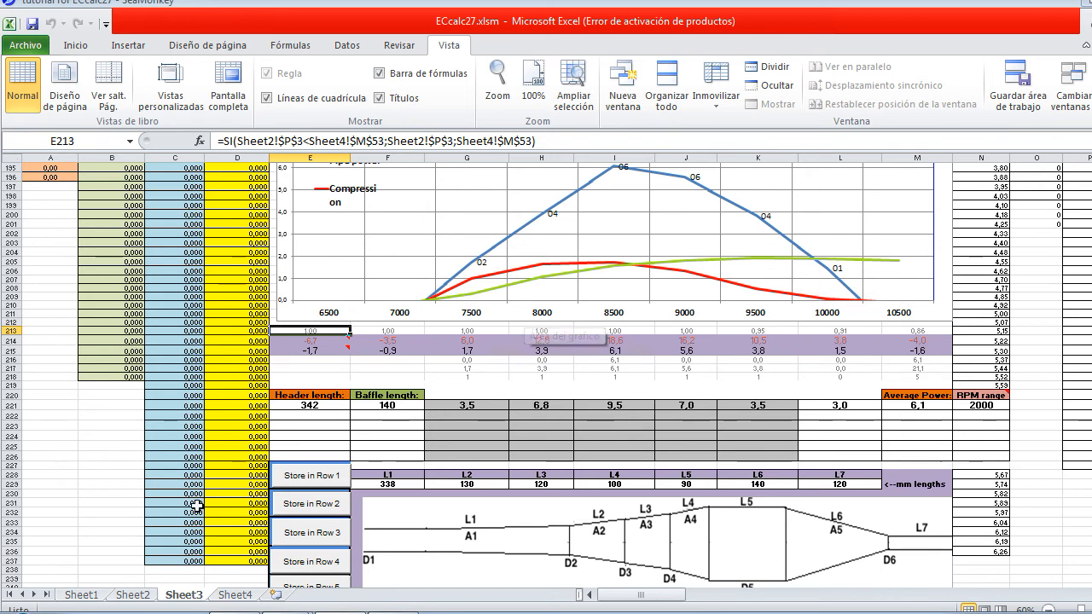
click(134, 595)
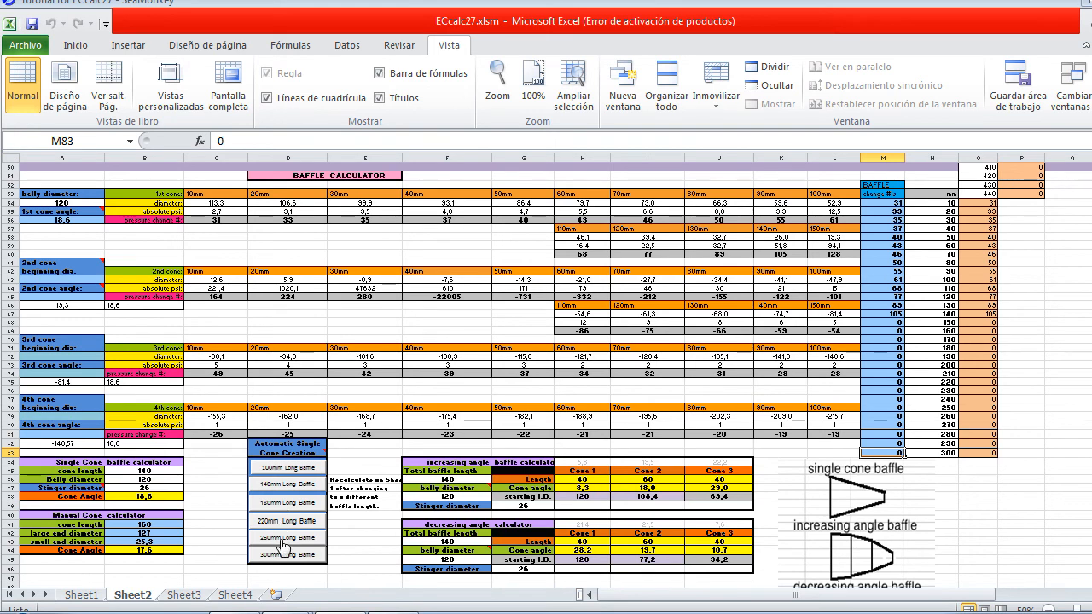
click(184, 594)
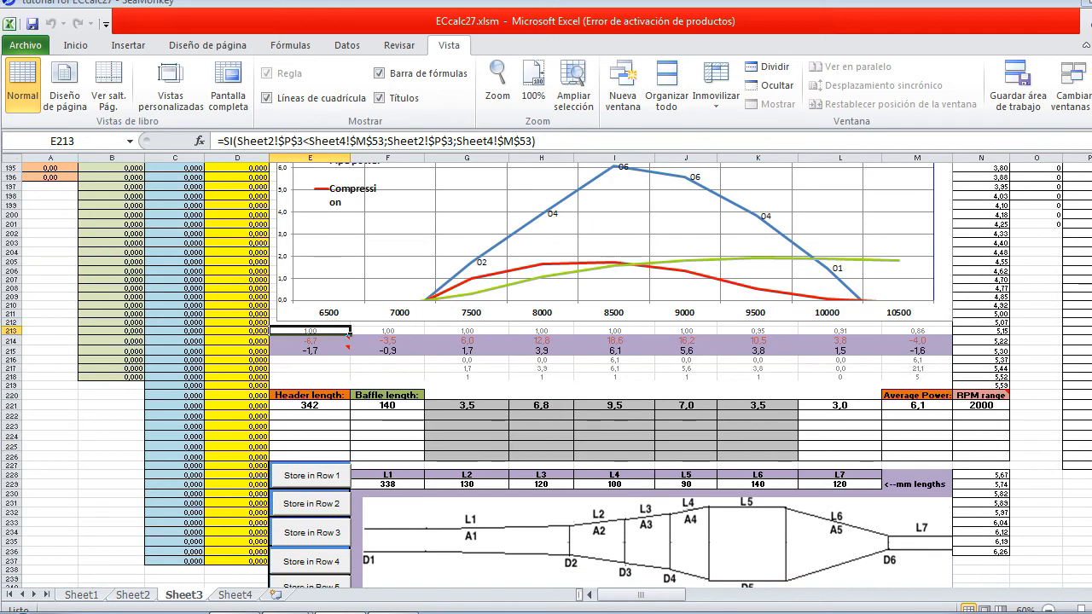
scroll(988, 400, up, 3)
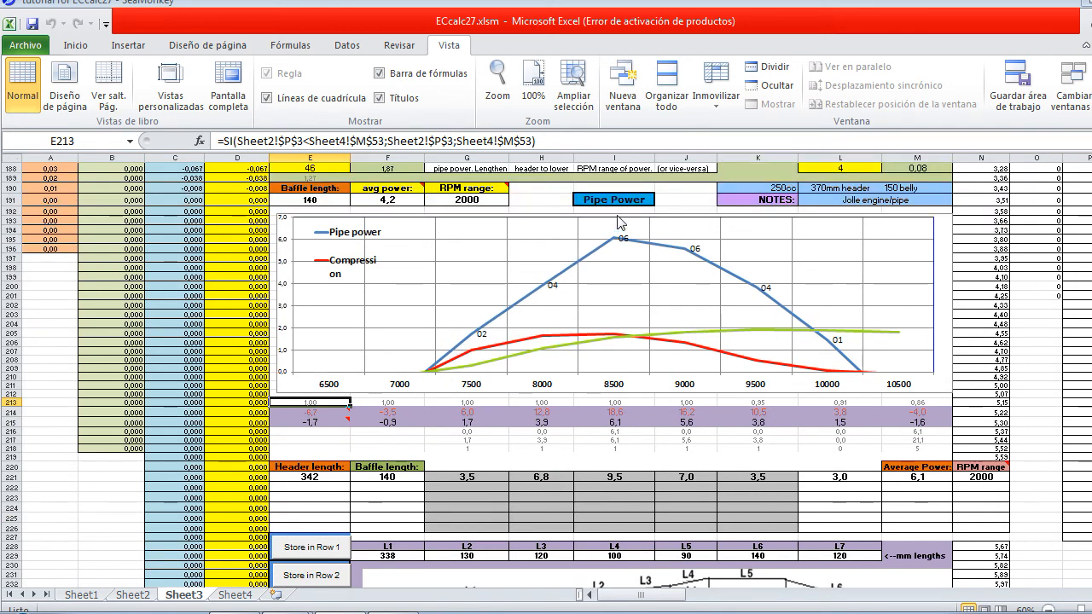
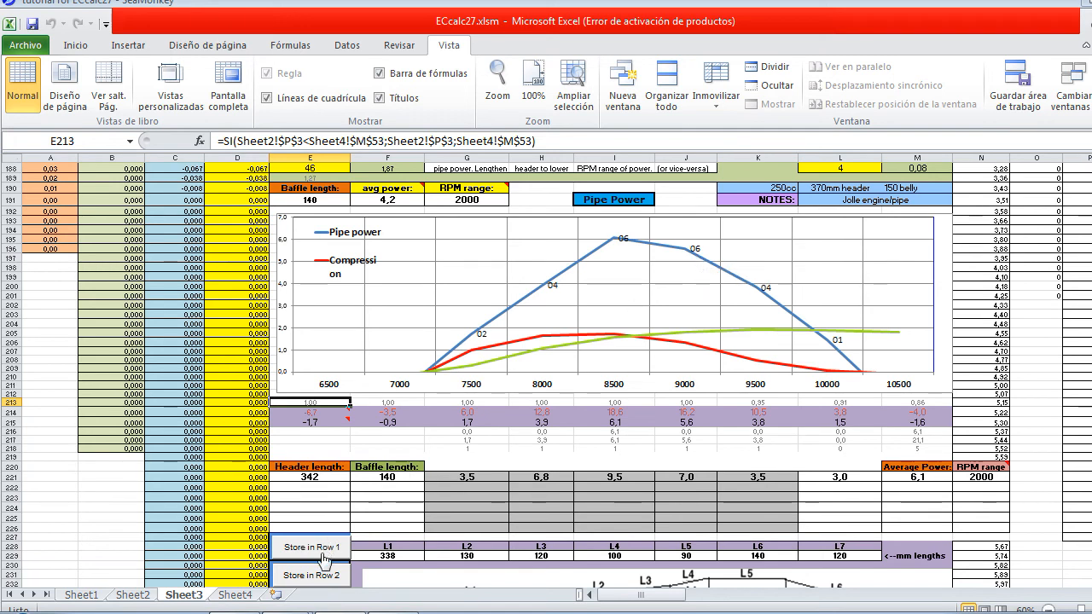
click(322, 580)
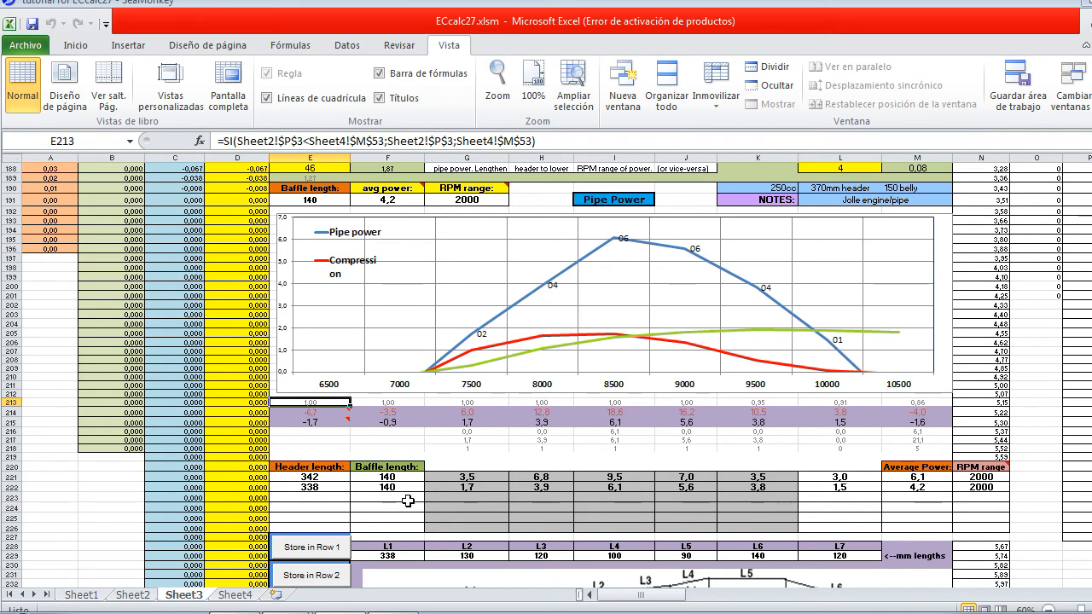
- Create an automatic single-cone baffle with Sheet2's 100mm Long Baffle option and recalculate header/diff/baffle on Sheet1
click(134, 596)
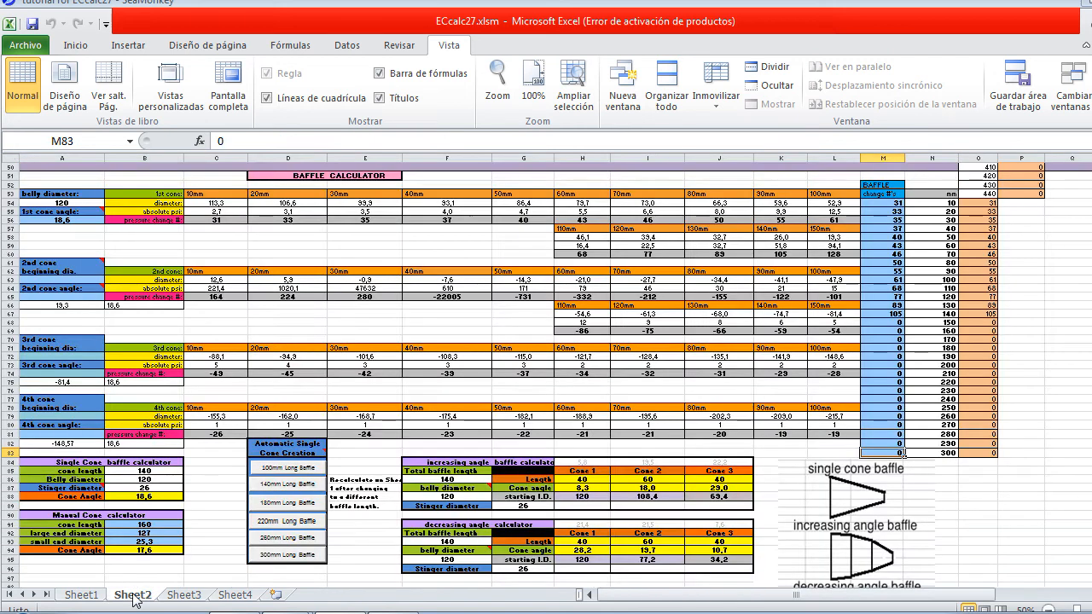
click(288, 466)
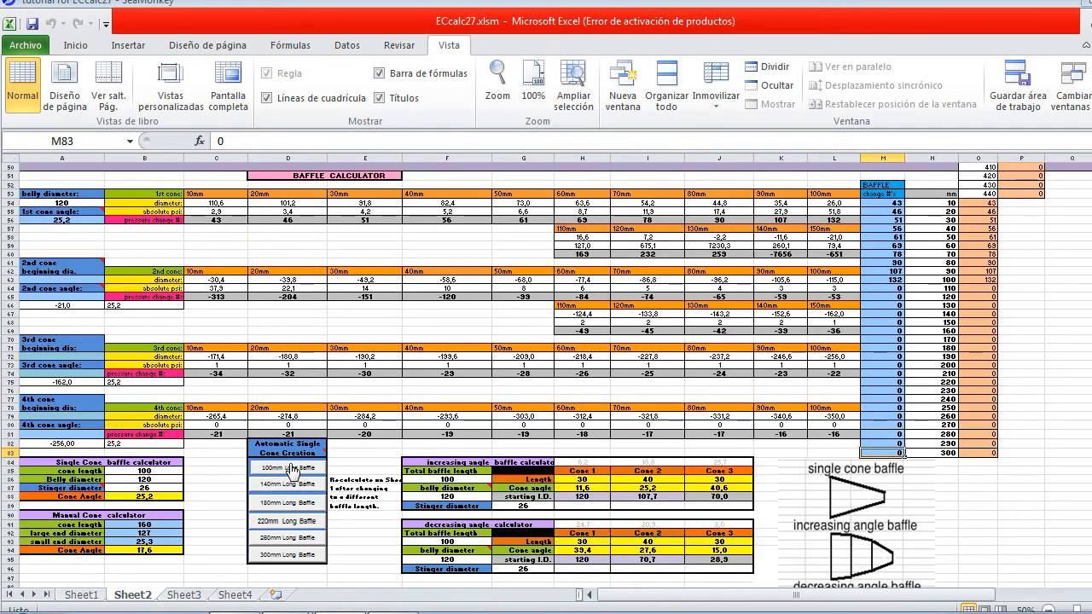
click(82, 594)
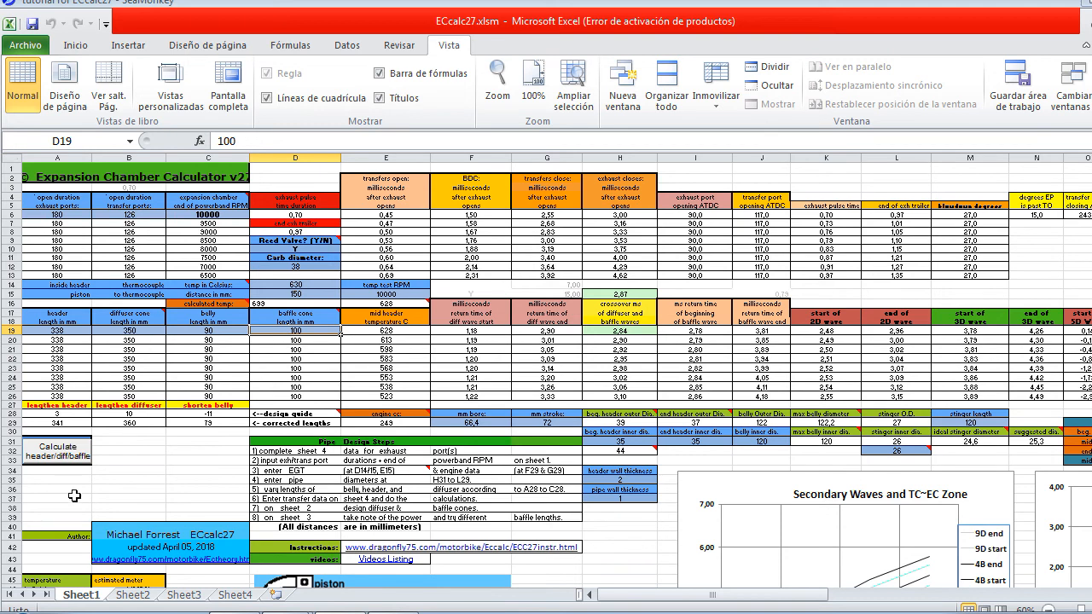
click(65, 452)
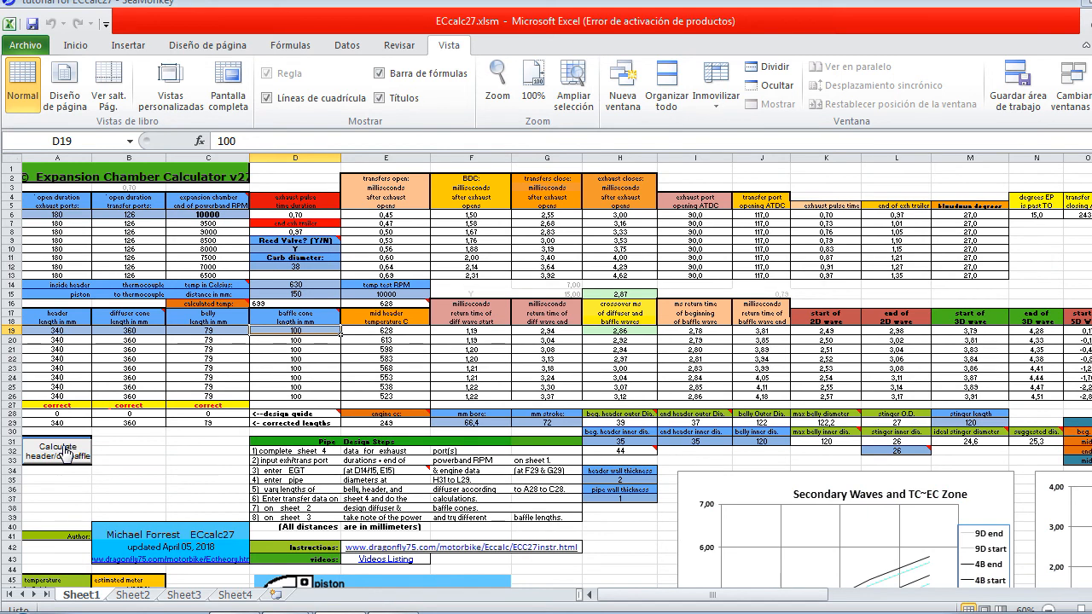
- Auto-graph the pipe power for the 100 mm baffle on Sheet3 and store its results in row 1
click(186, 595)
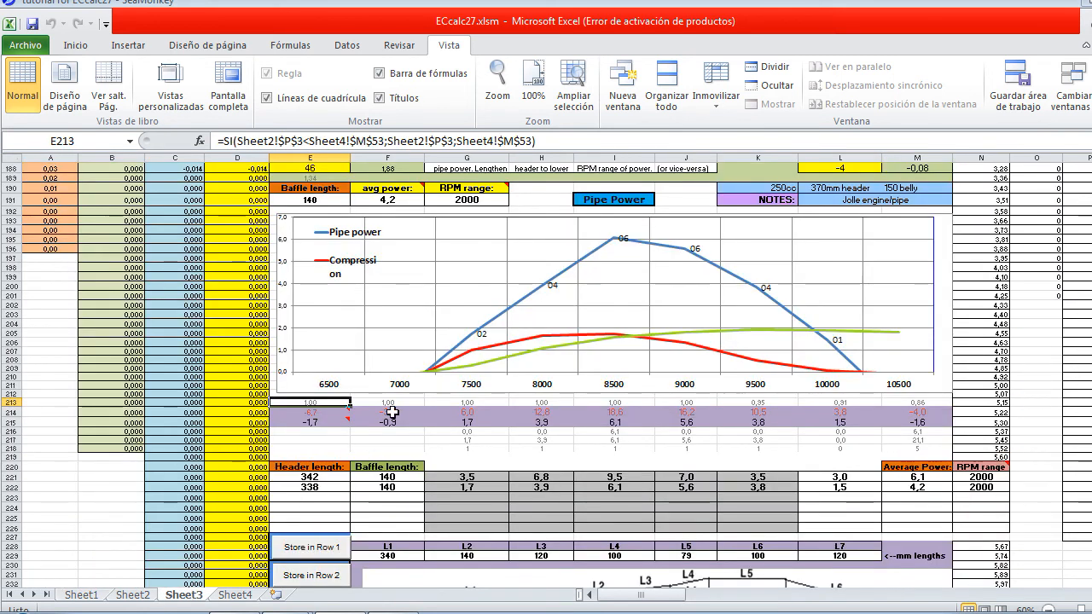
scroll(403, 399, up, 2)
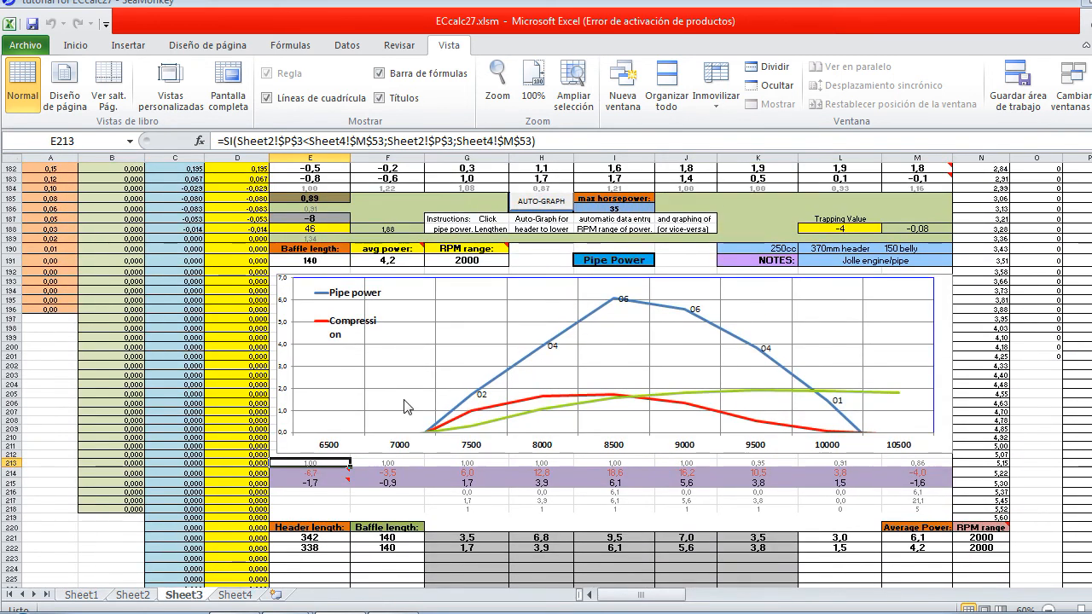
click(544, 205)
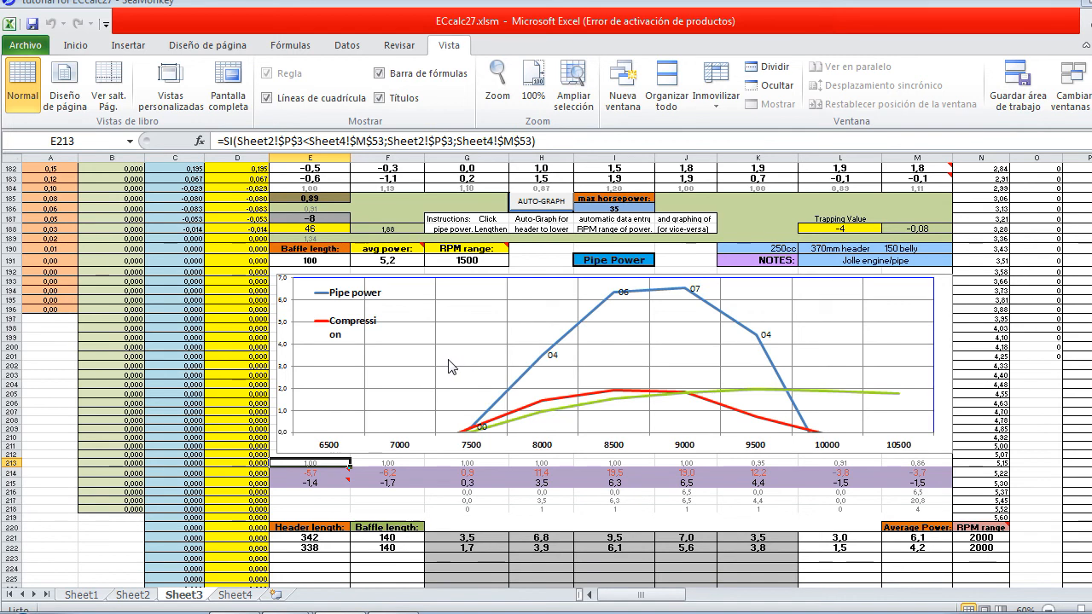
scroll(451, 366, down, 4)
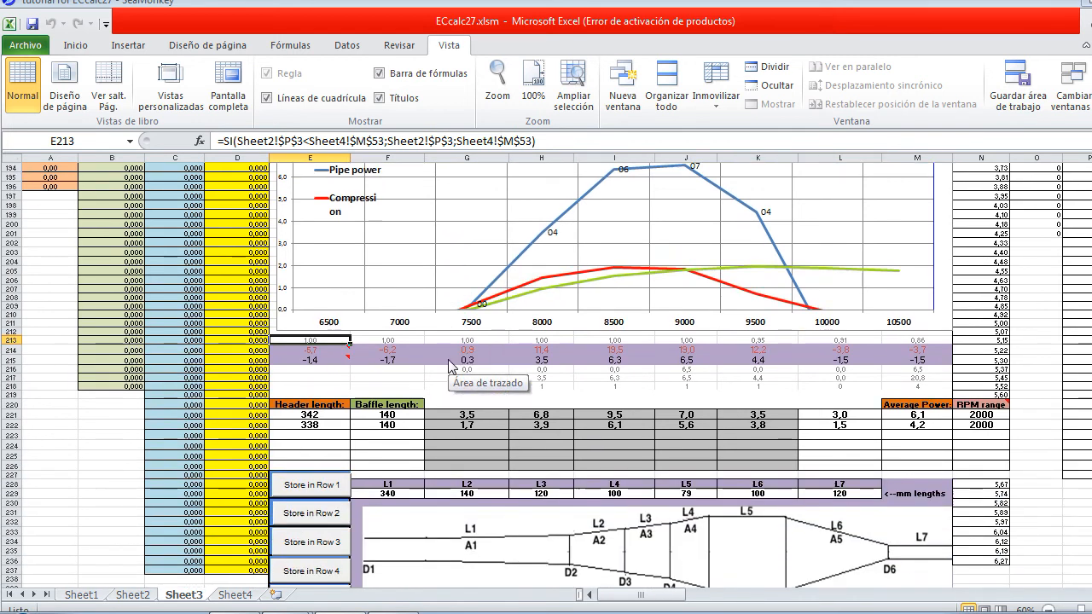
click(307, 488)
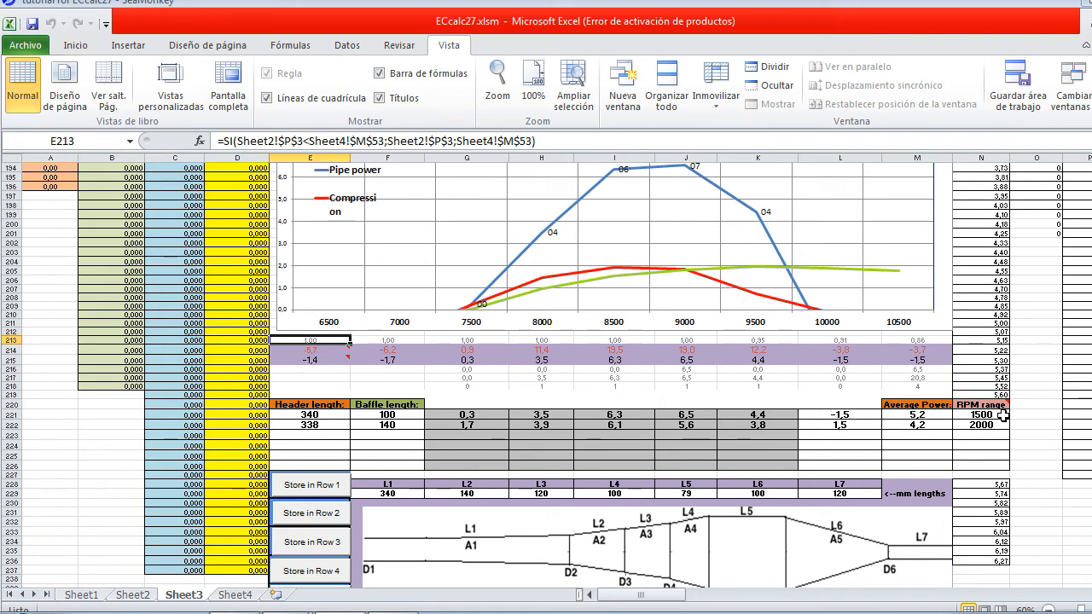
- Create an automatic single-cone baffle with Sheet2's 180mm Long Baffle option and recalculate header/diff/baffle on Sheet1
click(134, 595)
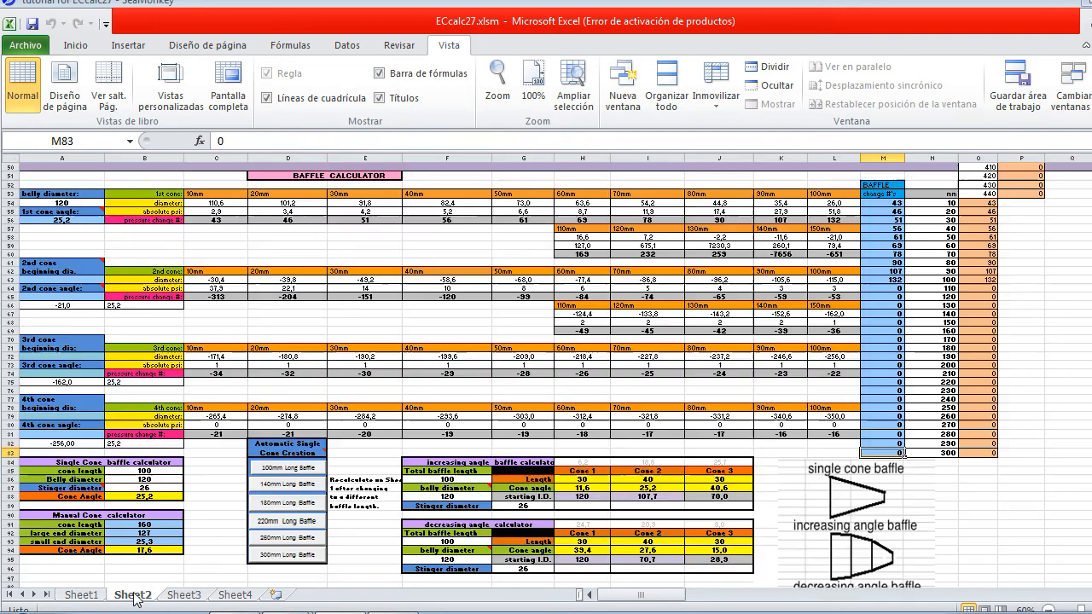
click(294, 506)
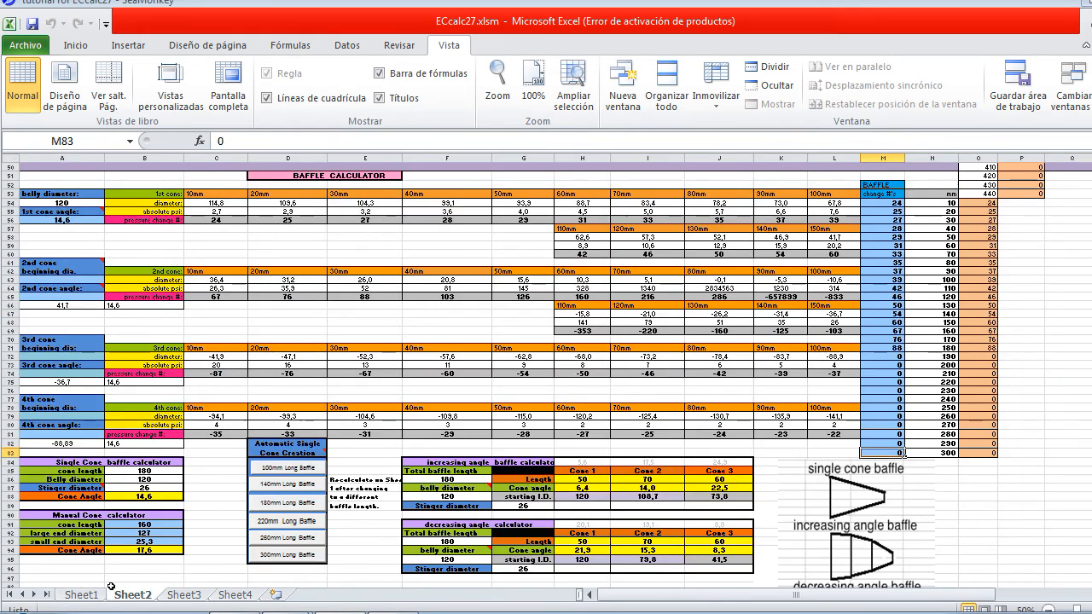
click(82, 596)
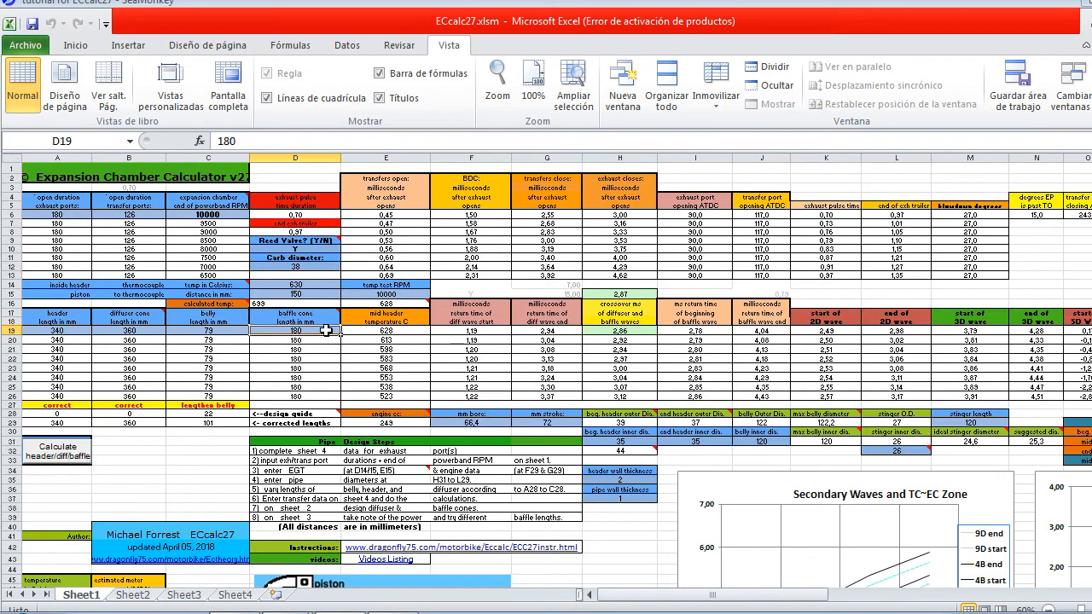
click(58, 448)
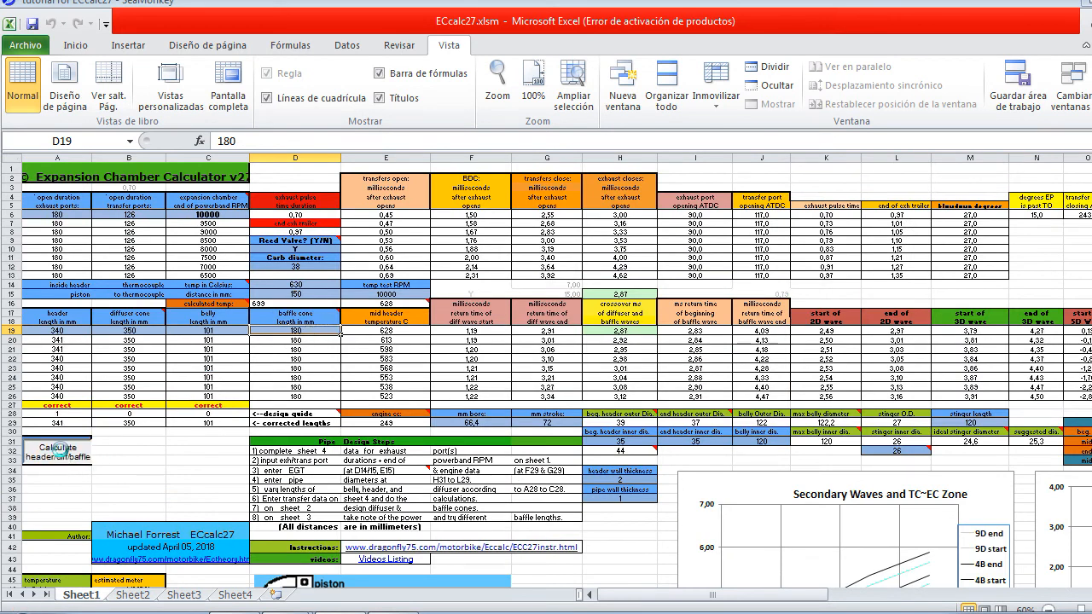
- Auto-graph the pipe power for the 180 mm baffle on Sheet3 and store its results in row 3
click(184, 595)
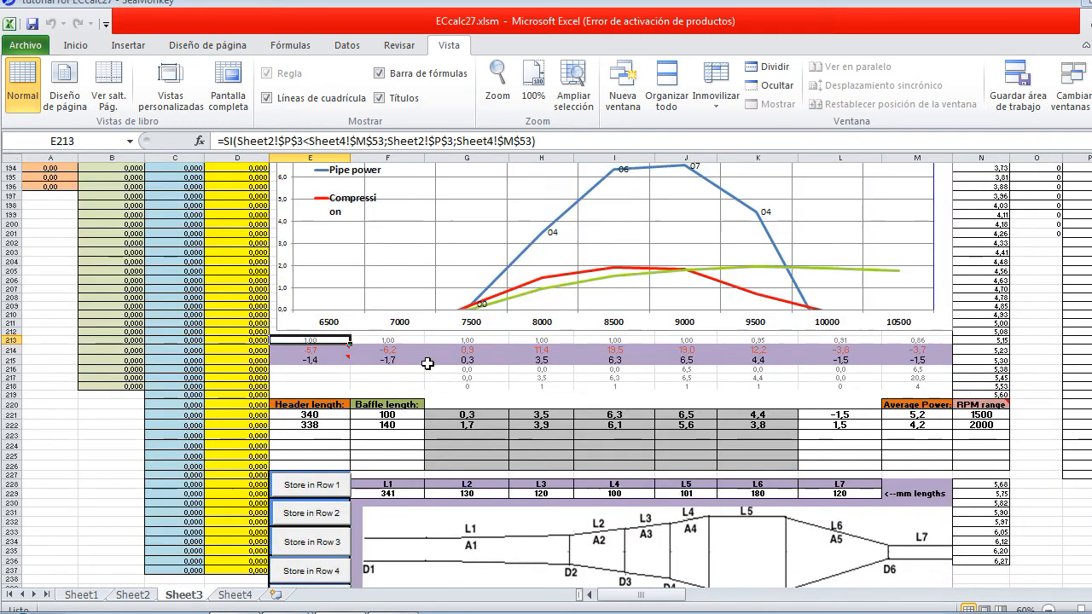
scroll(430, 360, up, 3)
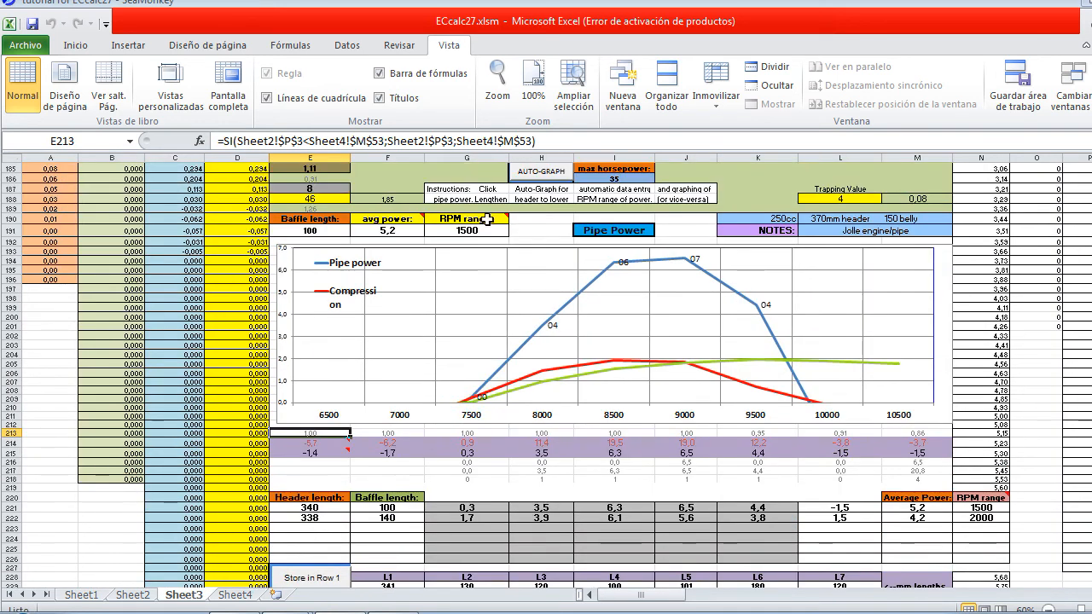
click(531, 176)
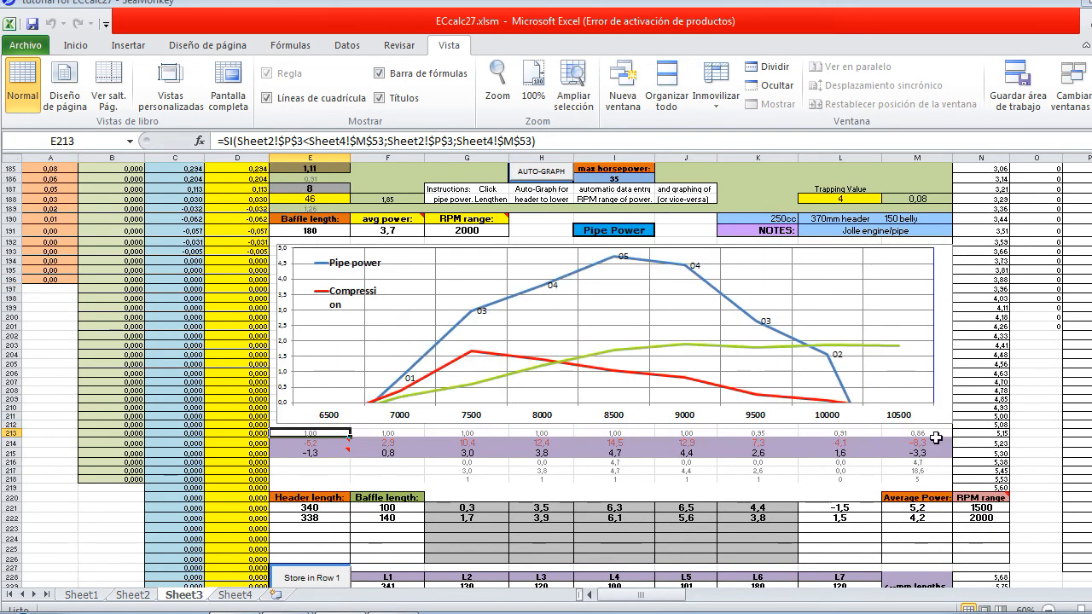
scroll(415, 530, down, 1)
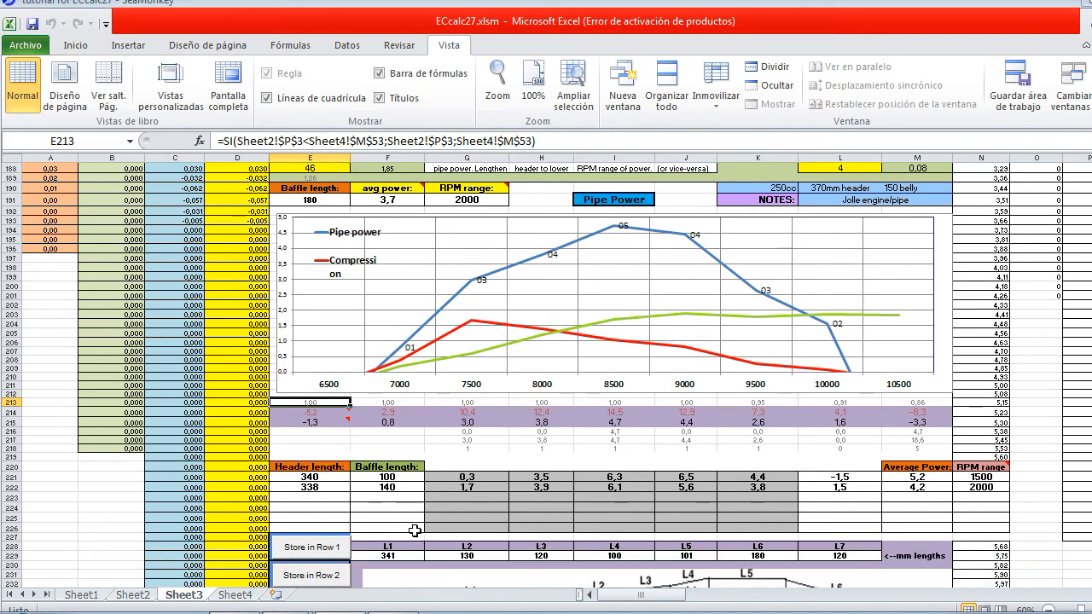
scroll(414, 531, down, 1)
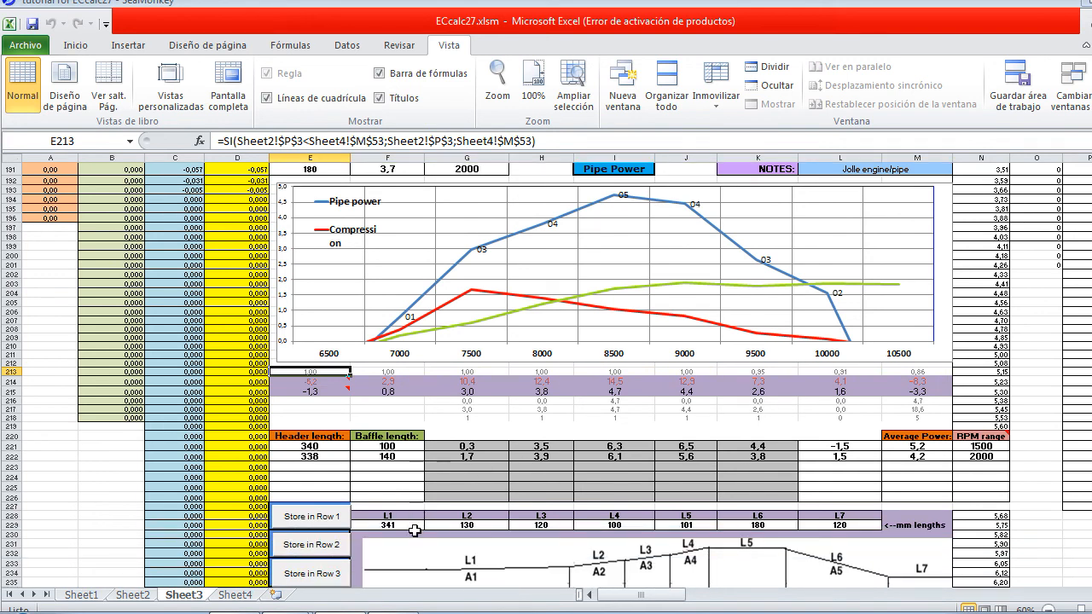
click(329, 576)
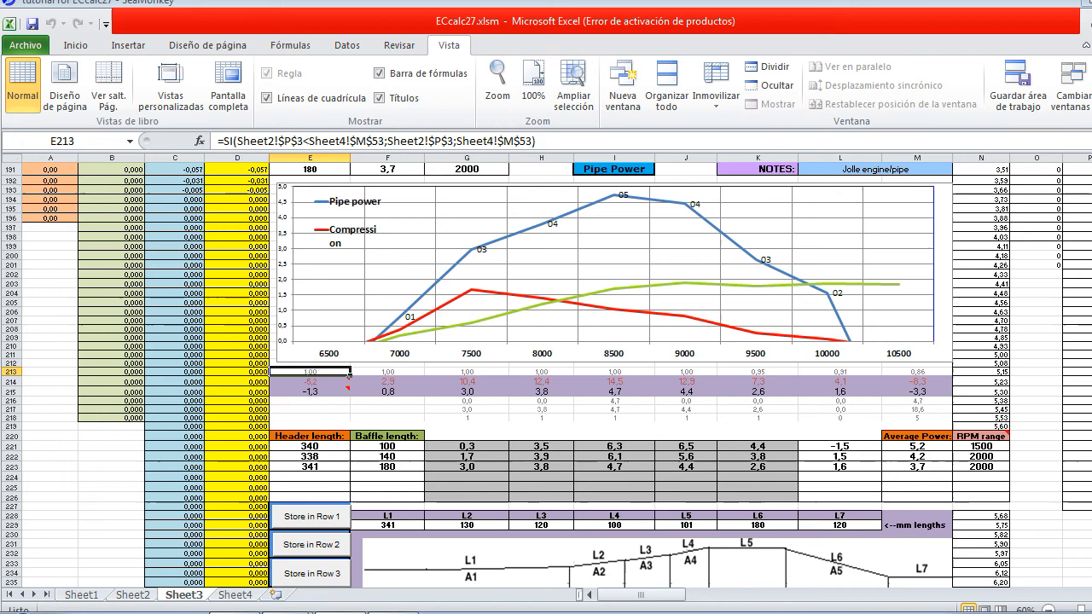
- Clear all rows of stored pipe results in Sheet3's header and baffle length comparison table
scroll(546, 376, down, 5)
scroll(546, 375, down, 1)
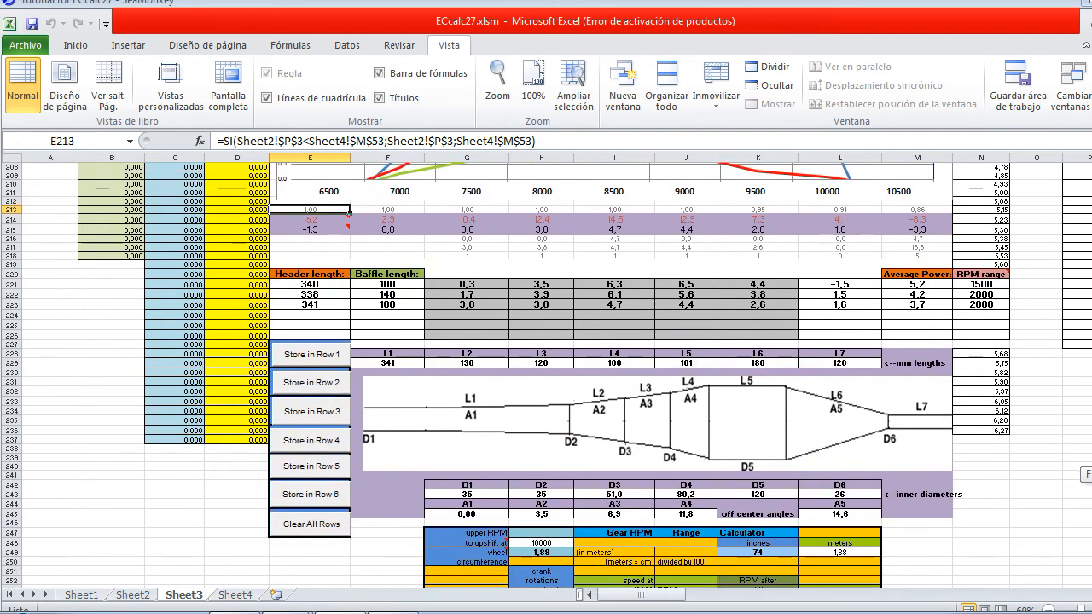
click(298, 525)
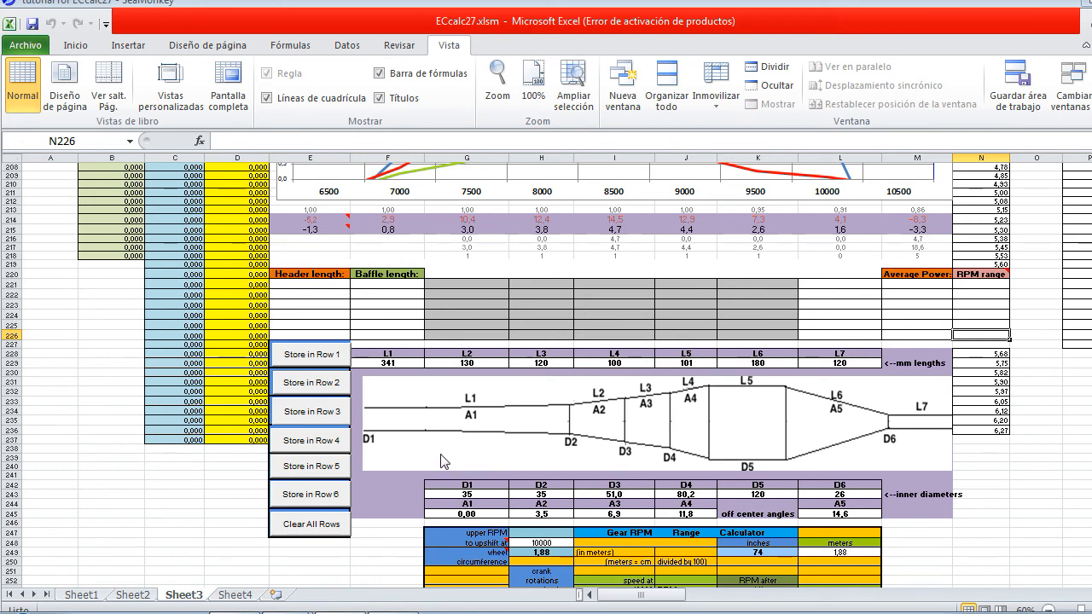
scroll(503, 406, up, 11)
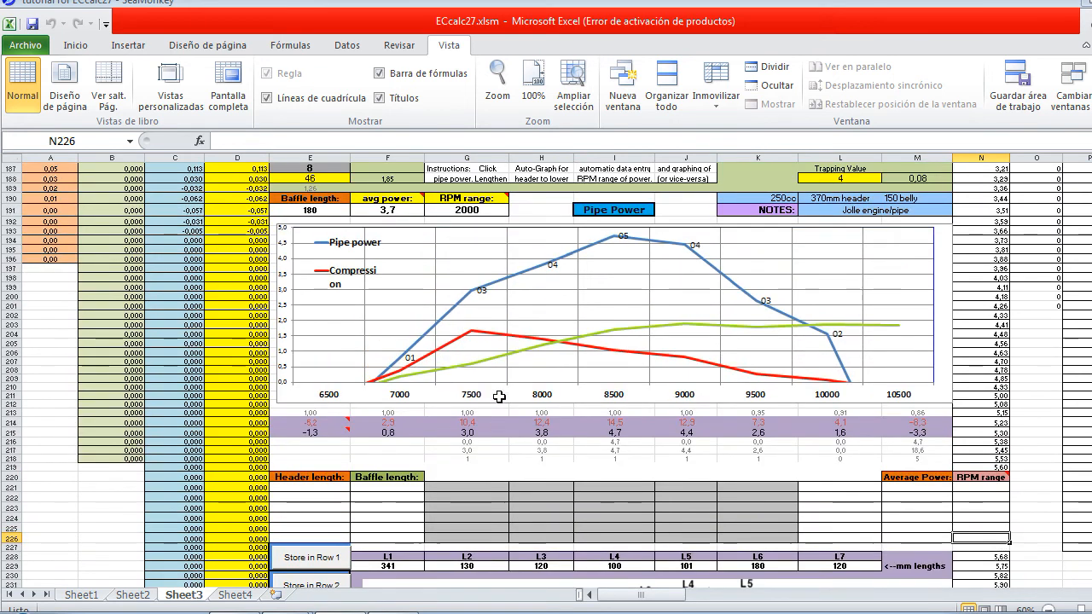
- Examine Sheet3's pipe power calculator, the pipe power graph for the 180 mm baffle and the combined waves graph above it
scroll(503, 405, up, 6)
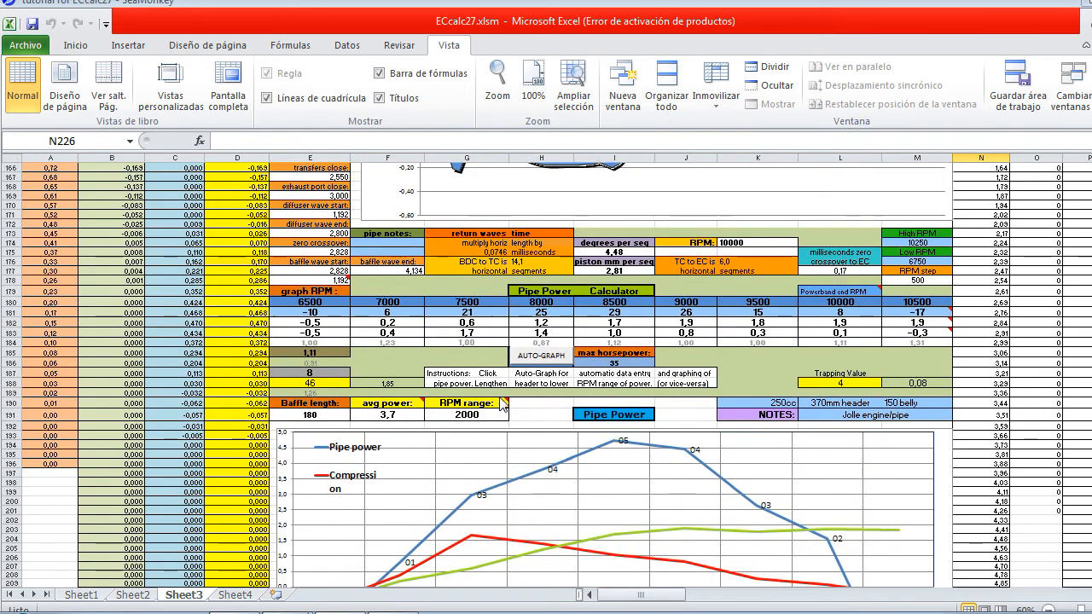
scroll(503, 405, up, 1)
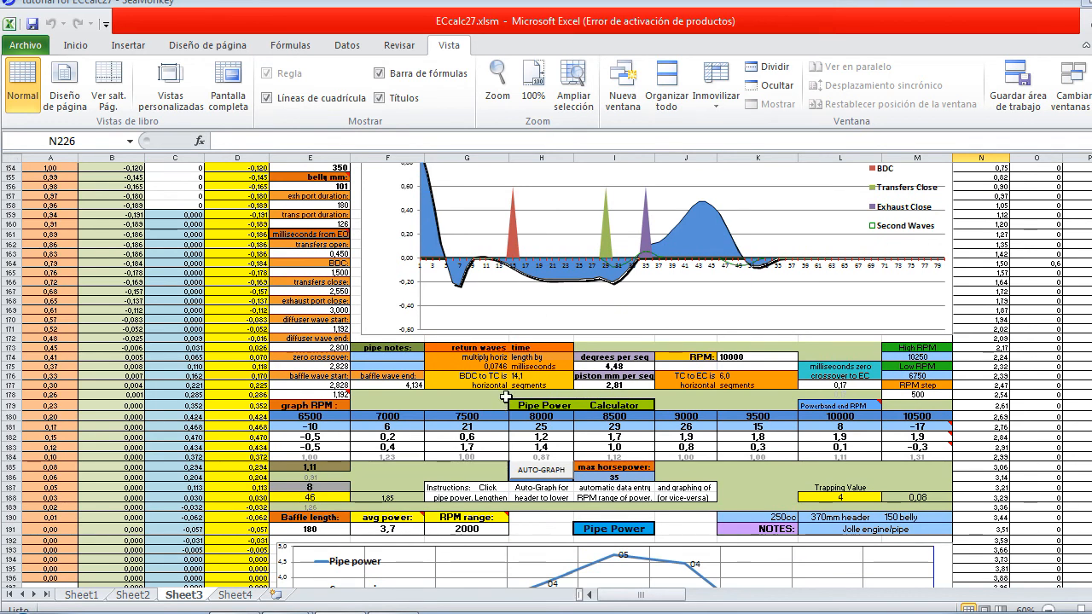
scroll(506, 396, down, 1)
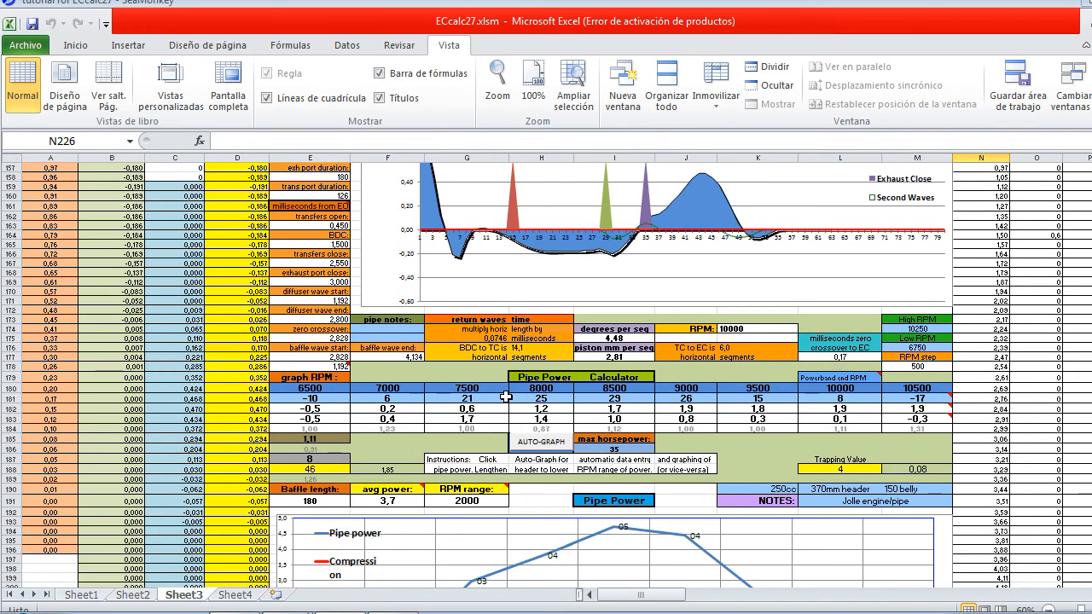
scroll(507, 396, down, 1)
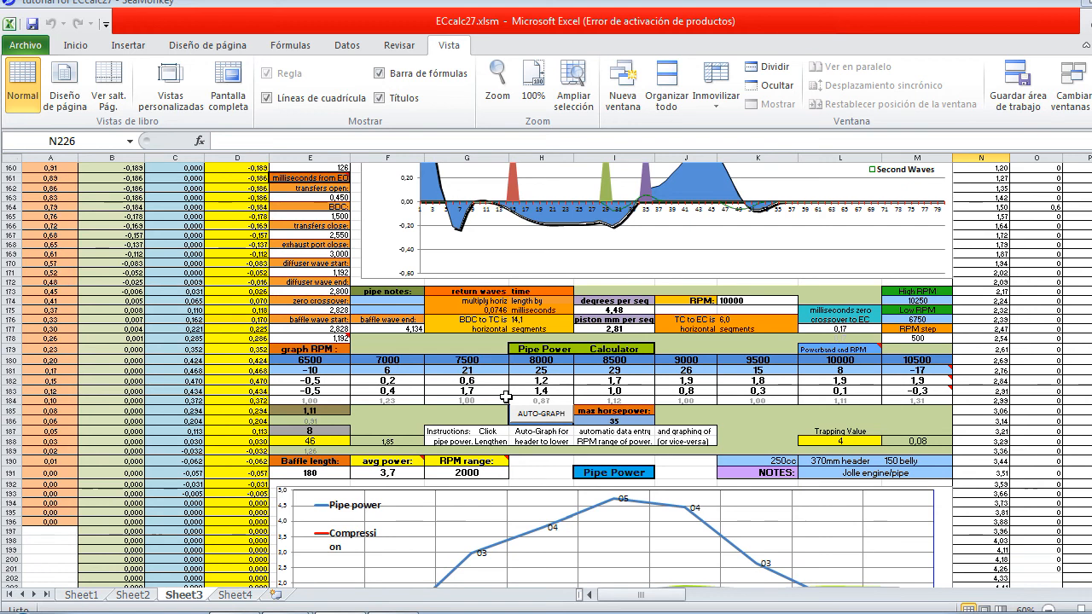
scroll(530, 405, down, 3)
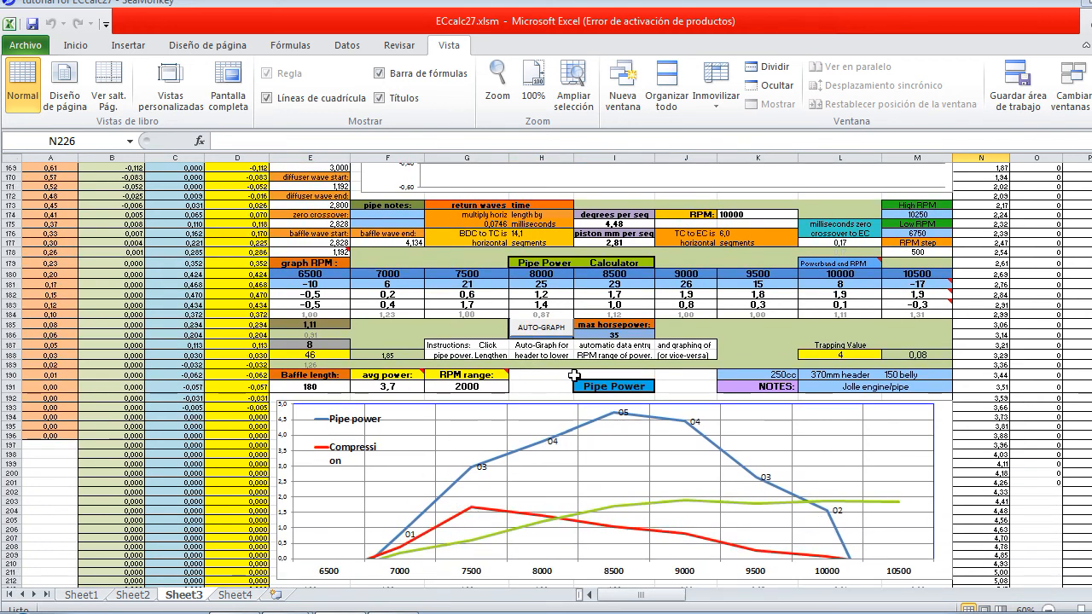
scroll(577, 376, up, 4)
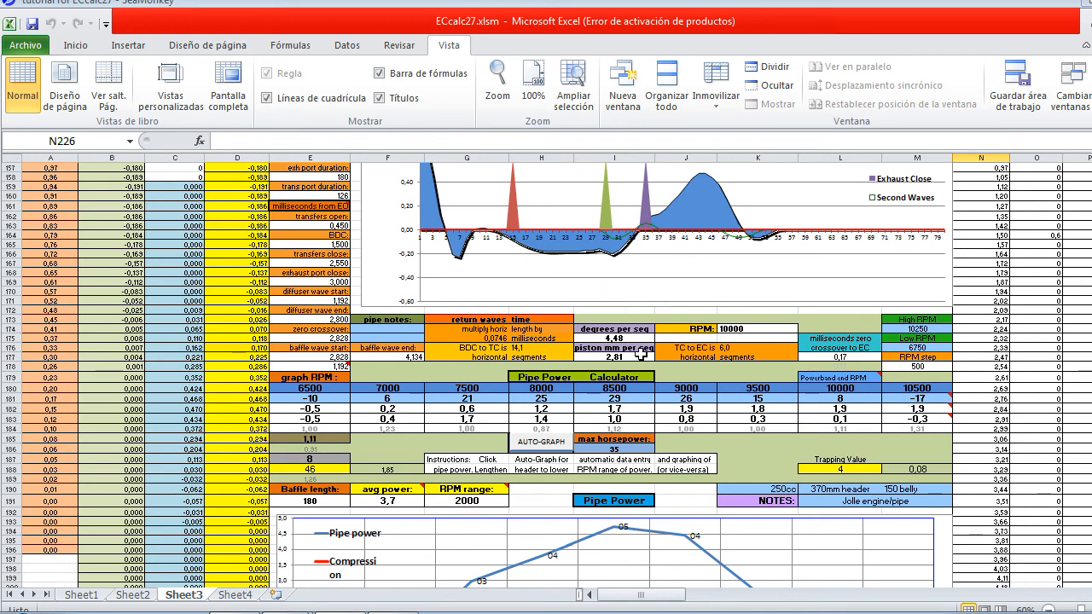
scroll(639, 354, down, 1)
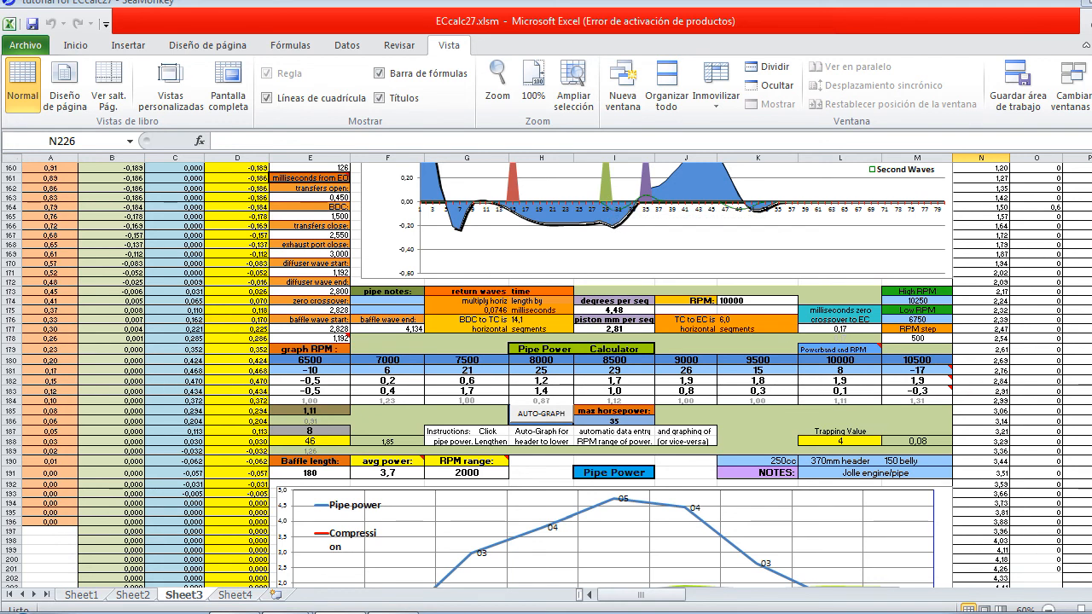
scroll(546, 375, down, 7)
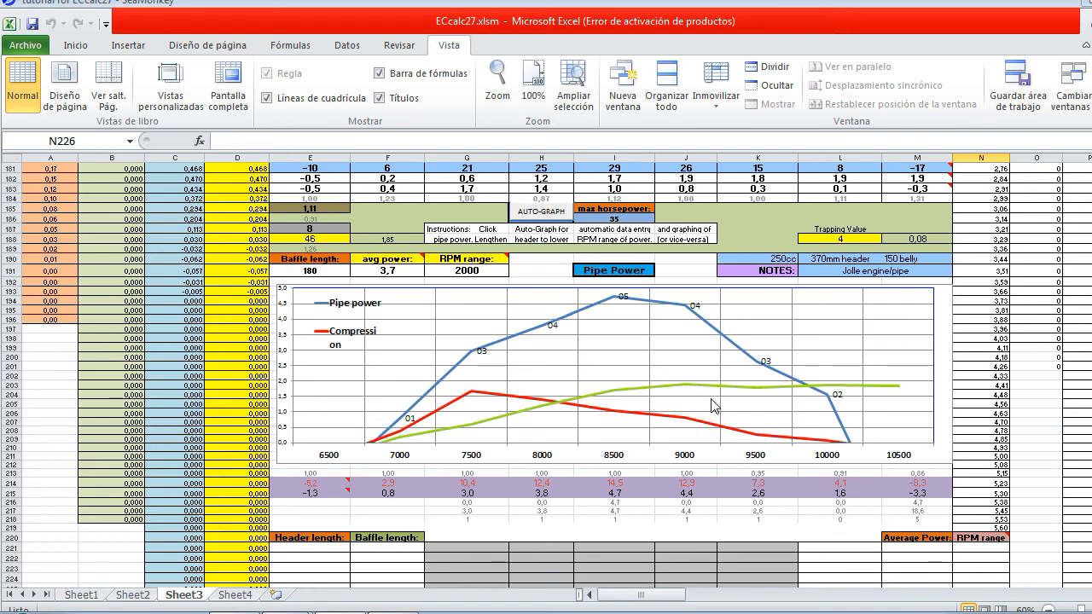
scroll(713, 407, up, 3)
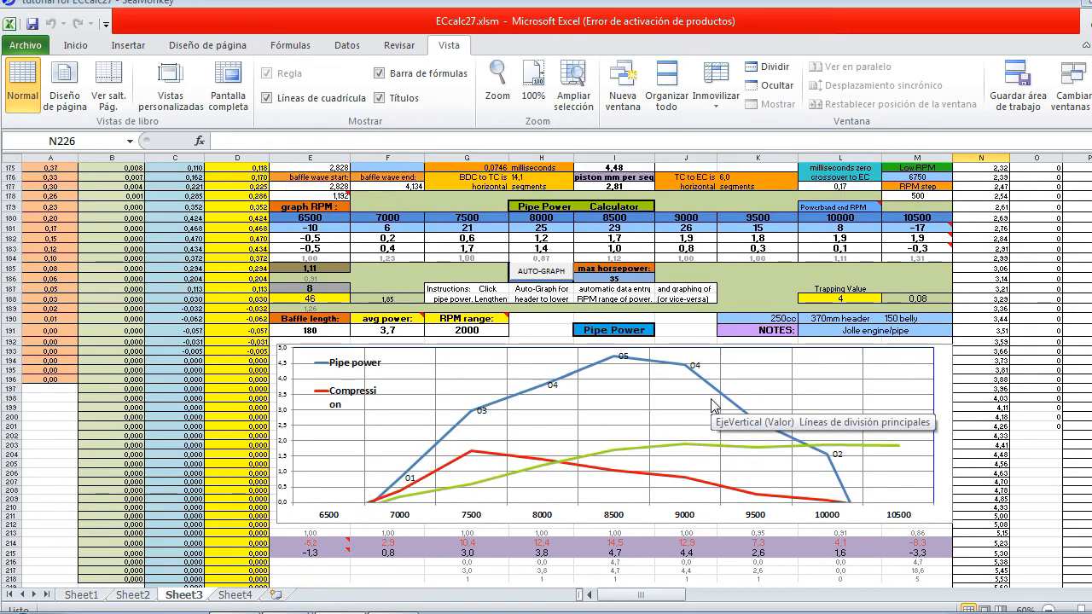
scroll(714, 407, up, 7)
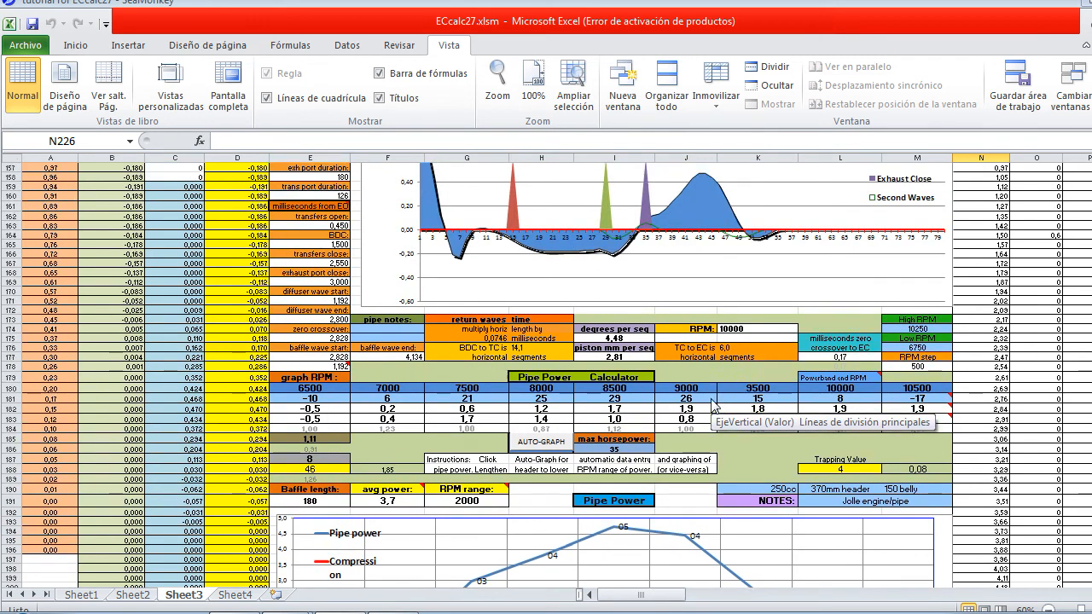
scroll(714, 406, up, 1)
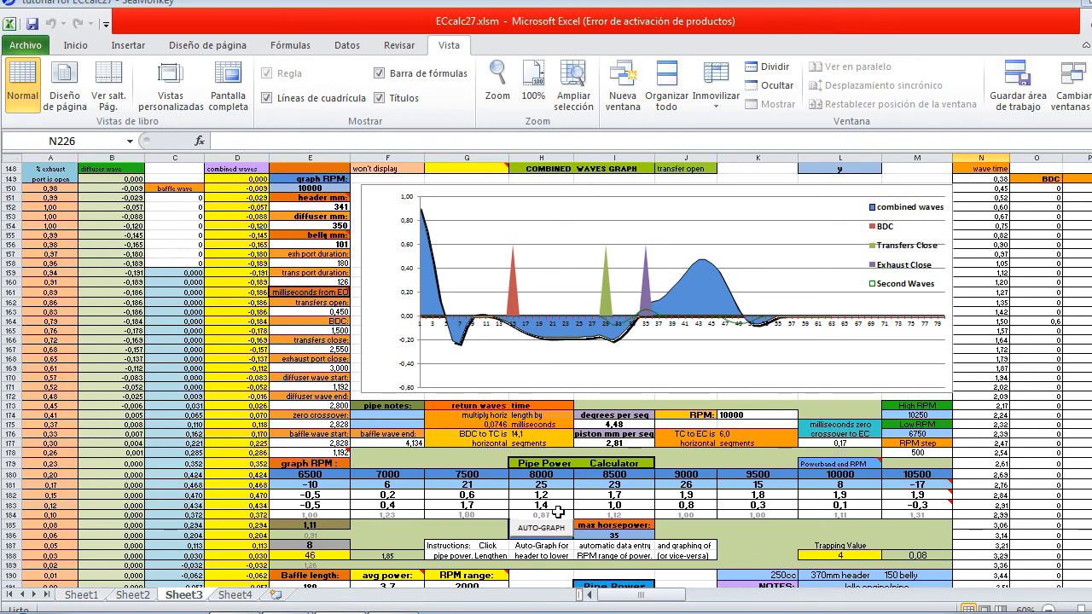
scroll(559, 518, down, 6)
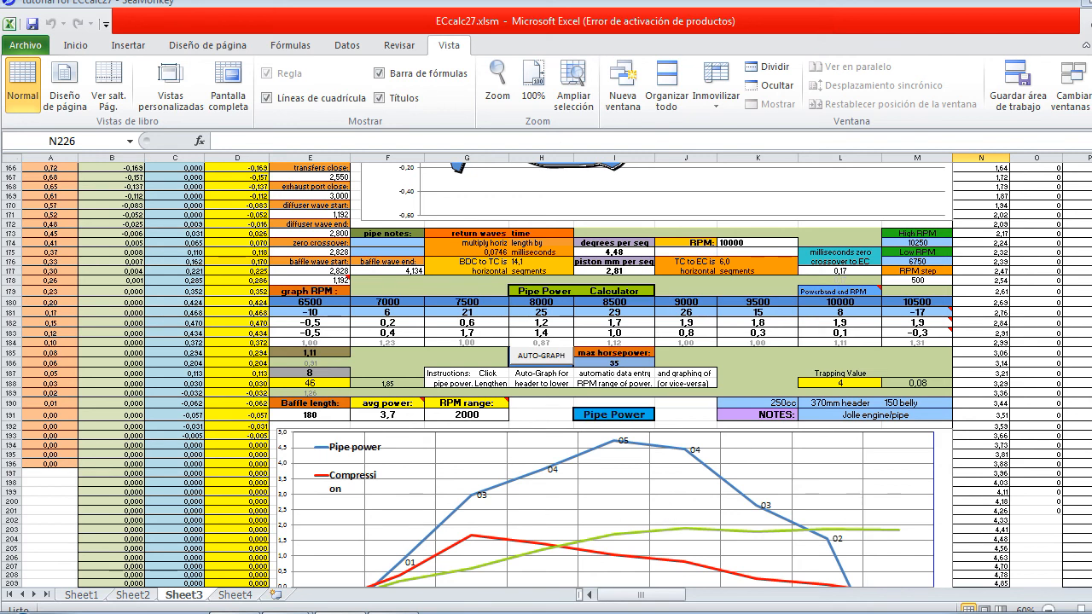
scroll(1085, 439, up, 1)
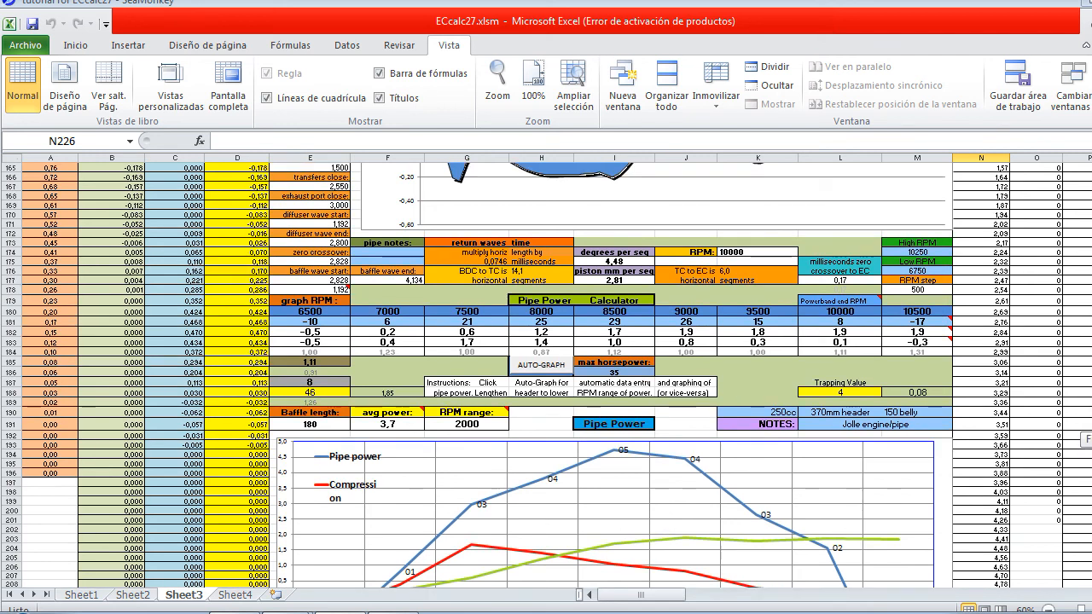
scroll(1085, 439, down, 3)
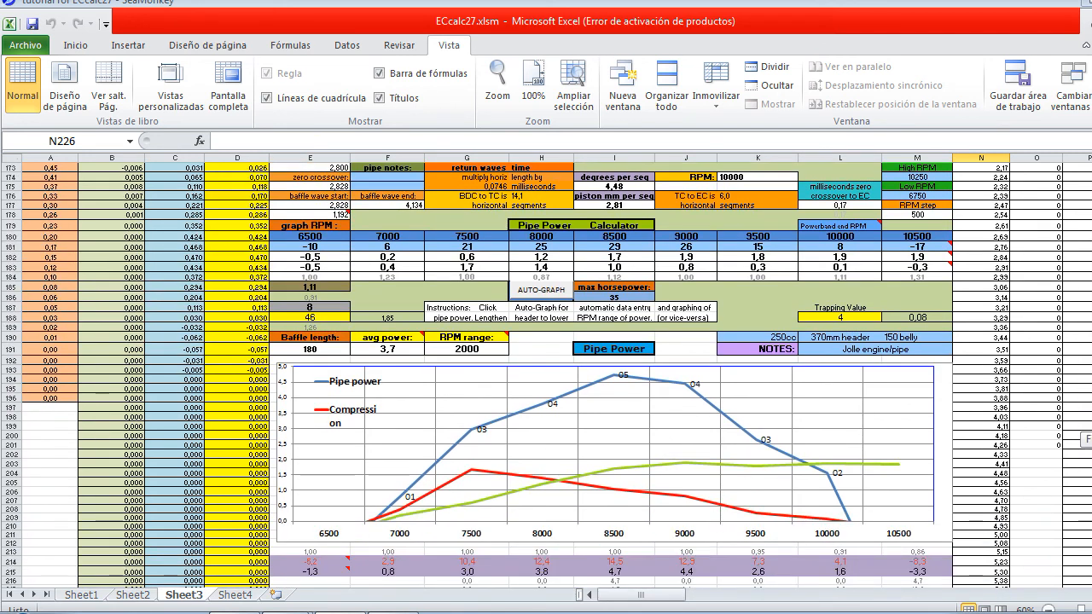
- Set the graph RPM of Sheet3's combined waves graph to 8500
scroll(1085, 439, up, 9)
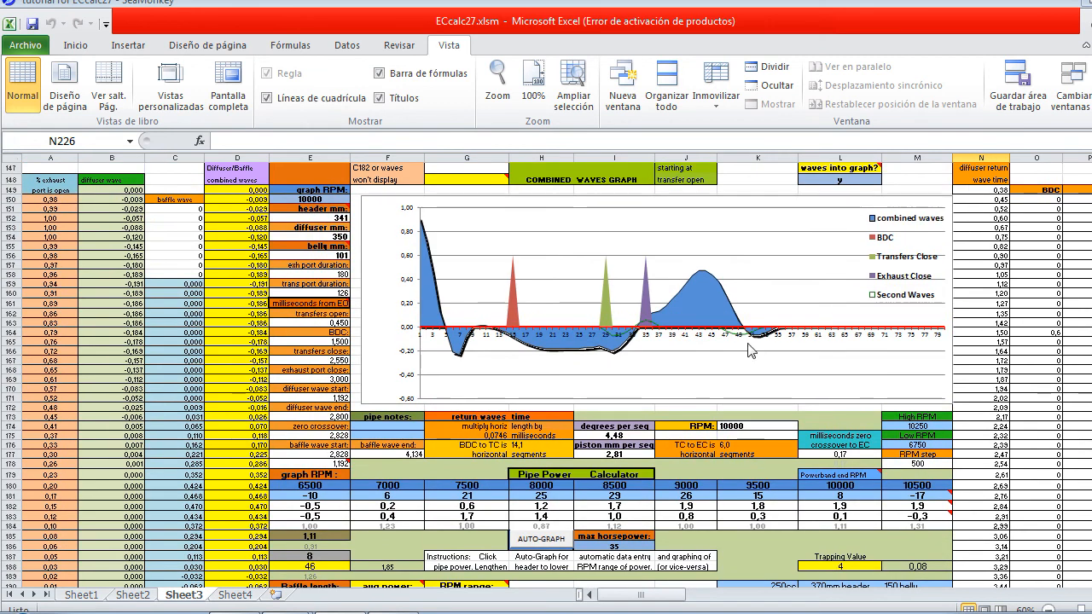
click(317, 199)
text(8500)
key(Return)
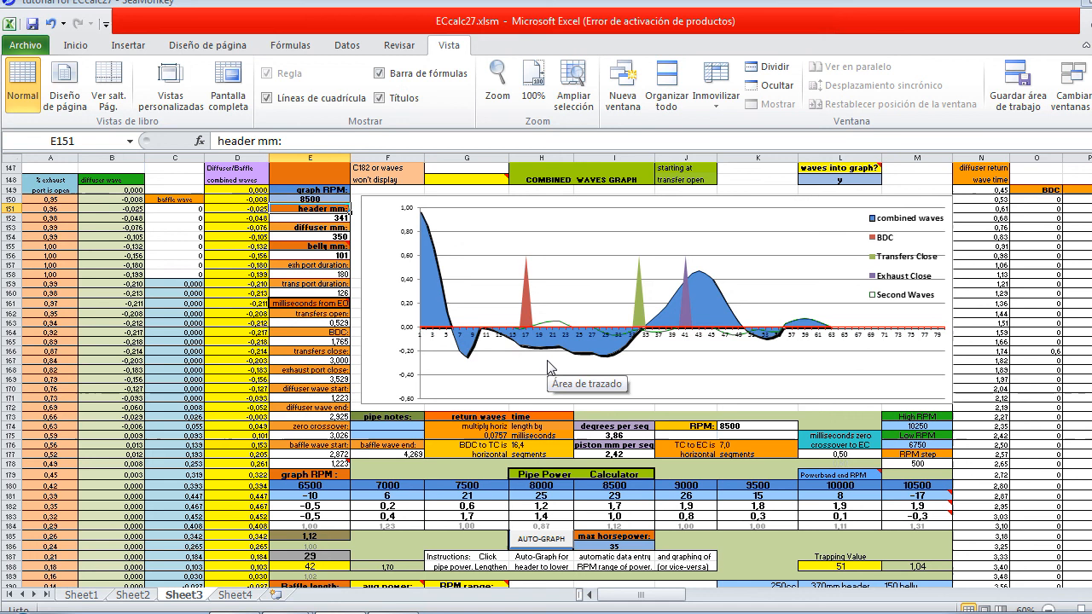
- Examine Sheet1's charts of secondary waves against the TC~EC zone and against the exhaust wave
click(82, 595)
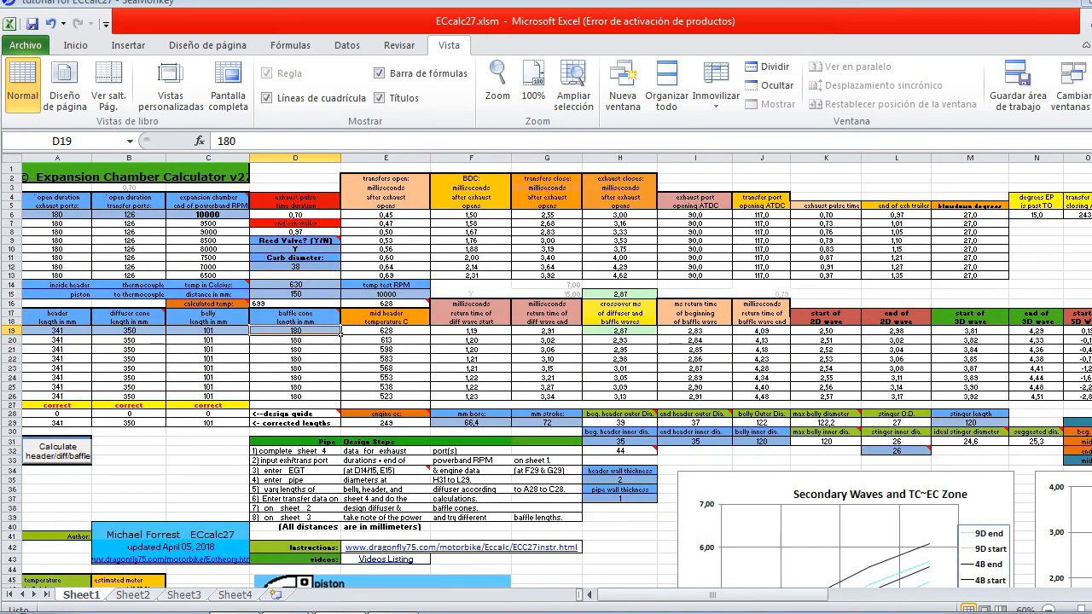
scroll(1080, 275, down, 8)
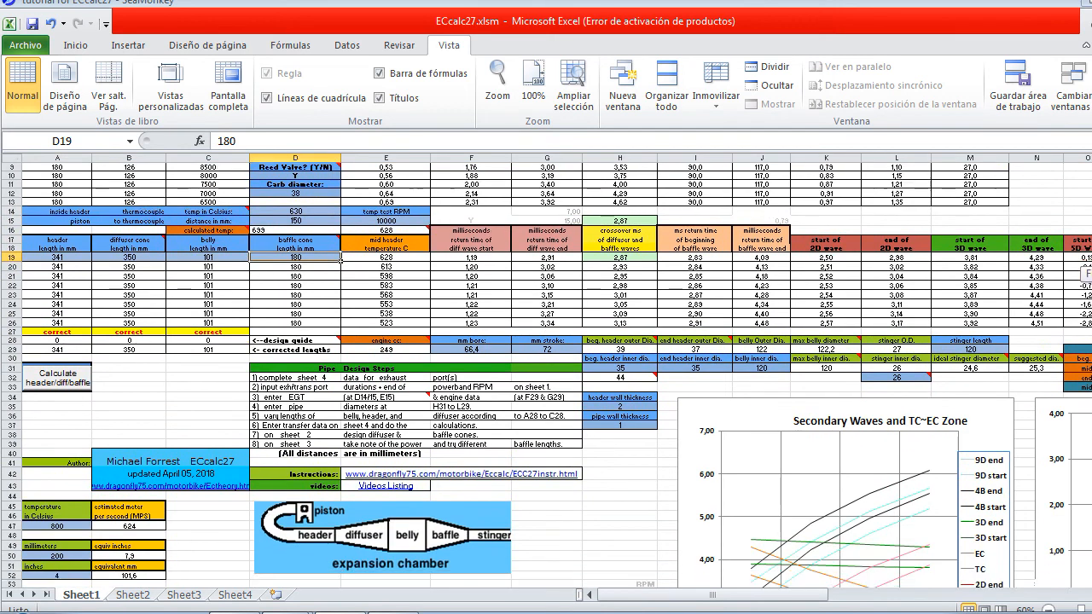
scroll(1080, 275, down, 2)
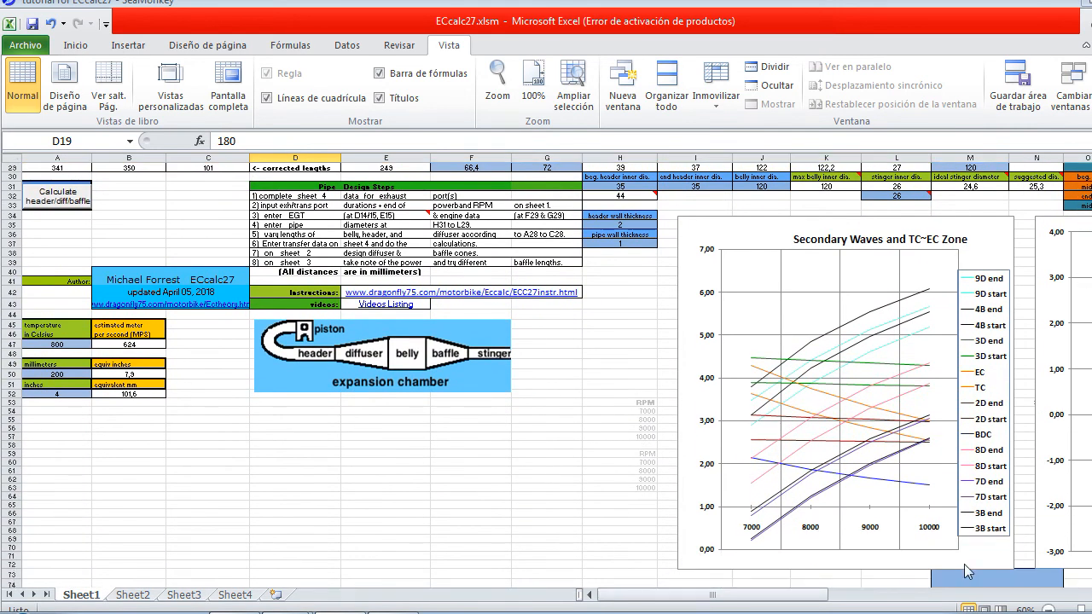
drag(791, 602, 827, 597)
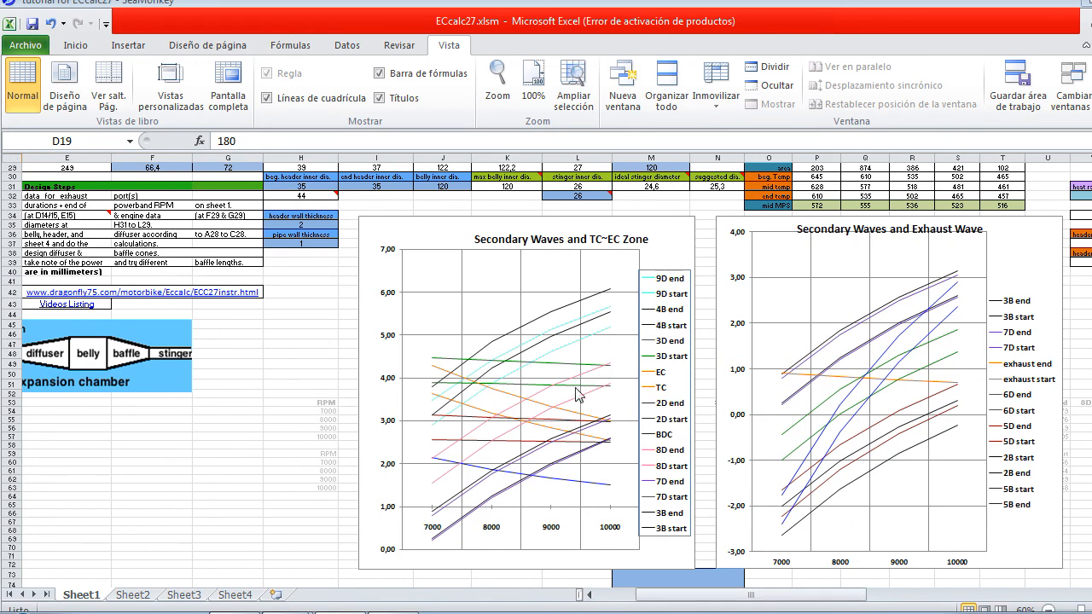
mouse_move(798, 469)
mouse_move(952, 437)
mouse_move(867, 399)
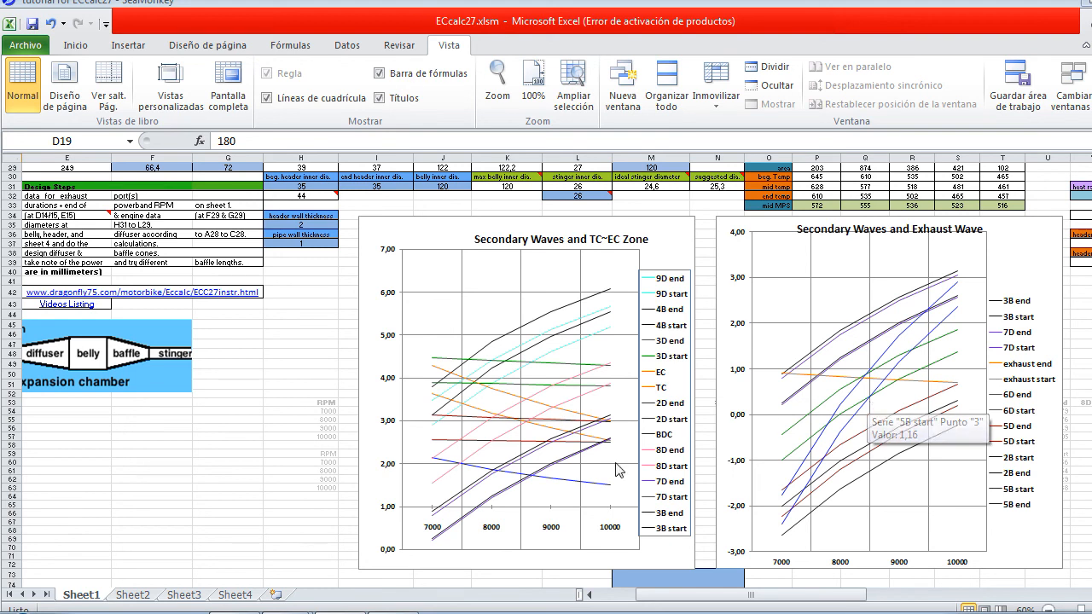
- Exclude the secondary waves from Sheet3's combined waves graph by setting "waves into graph?" to n
click(186, 596)
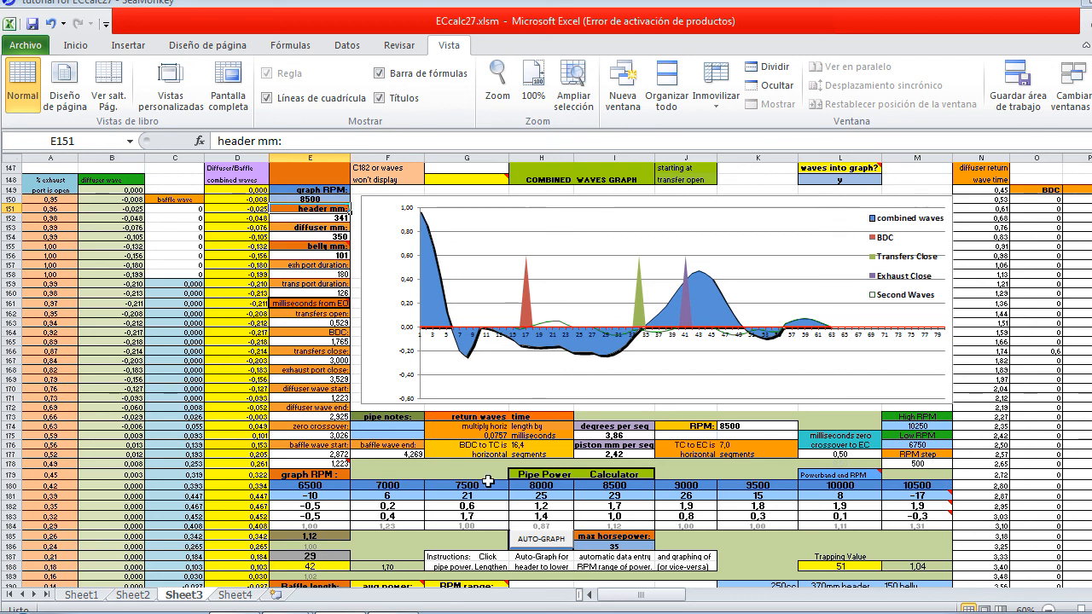
scroll(692, 454, down, 6)
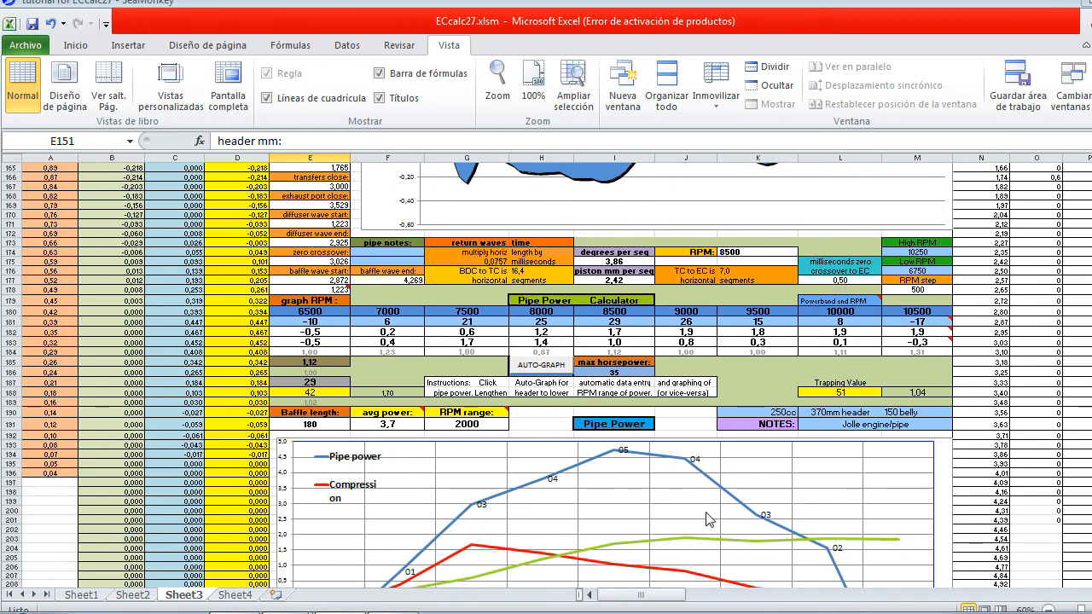
scroll(682, 453, up, 4)
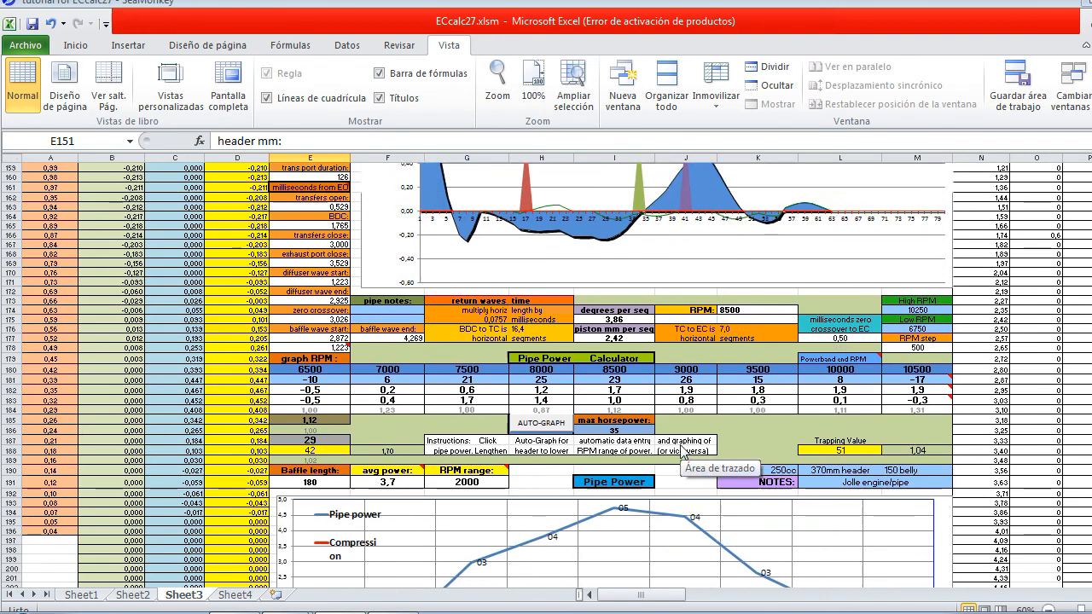
scroll(682, 452, up, 2)
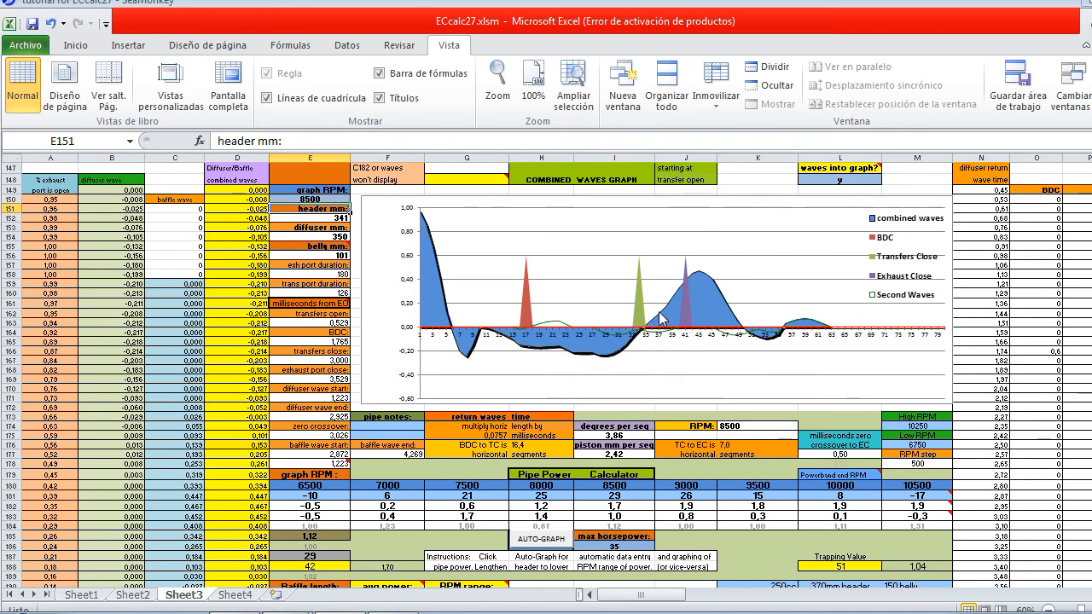
click(835, 179)
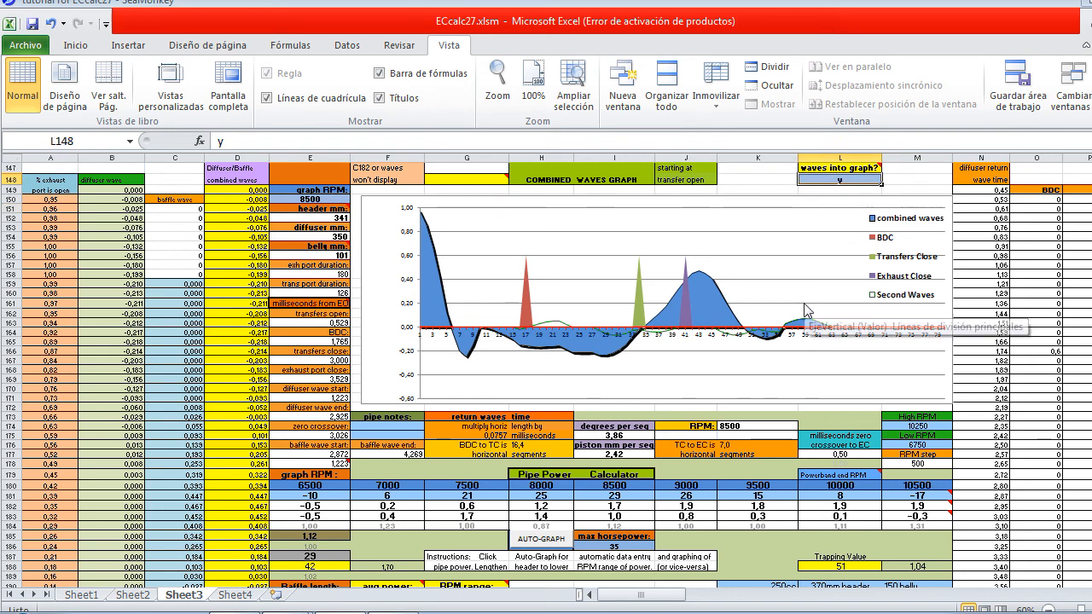
text(n)
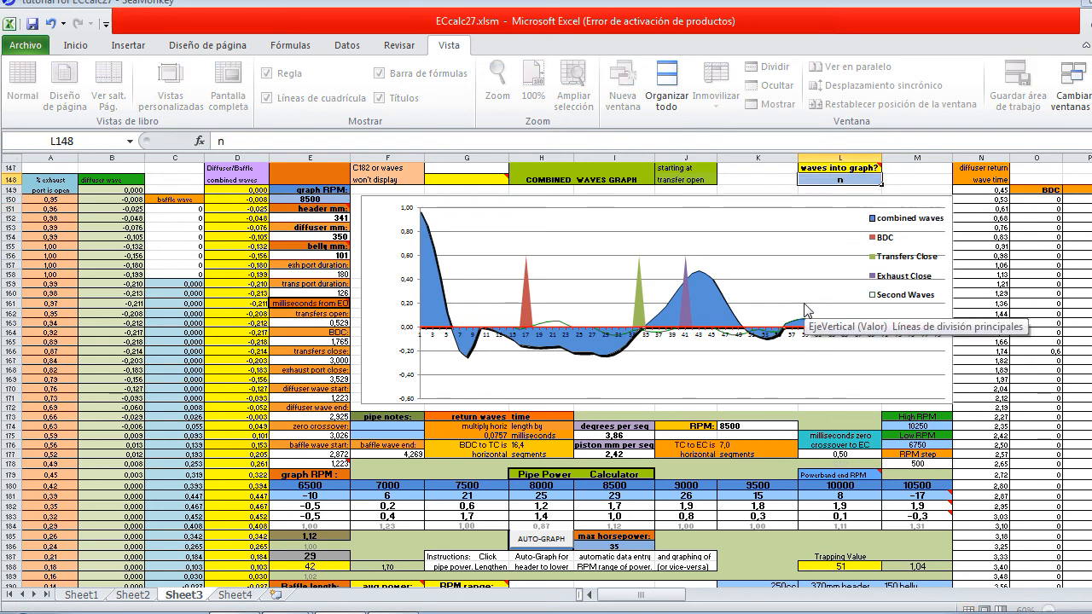
key(Return)
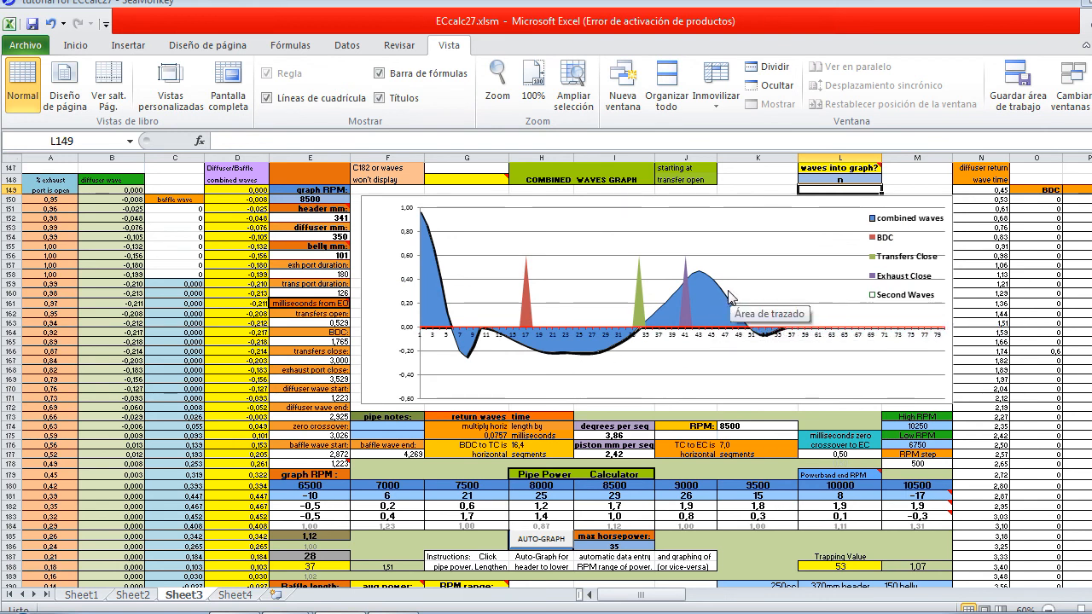
- Include the secondary waves in the combined waves graph again by setting "waves into graph?" to y
click(853, 178)
text(y)
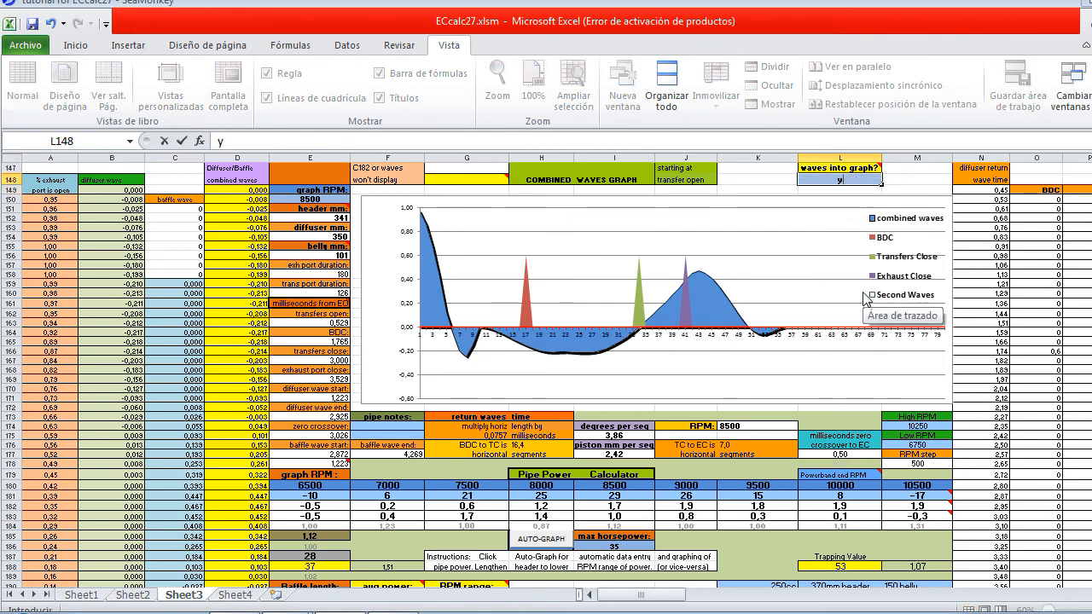
key(Return)
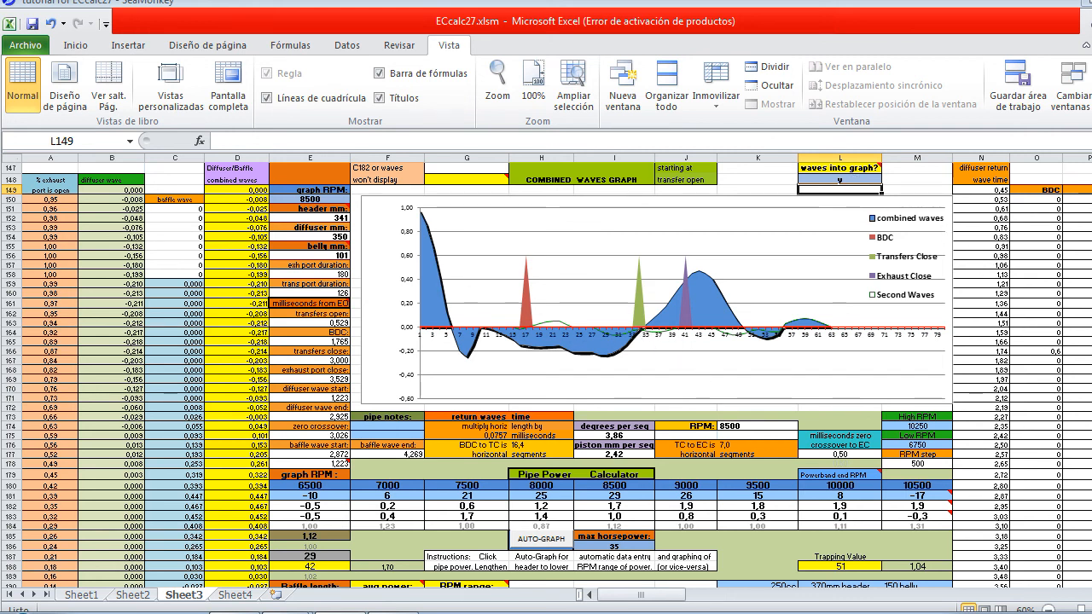
- Review Sheet3's pipe power graph and open the pipe cone making and exhaust pulse duration sections of Sheet4
scroll(546, 367, down, 4)
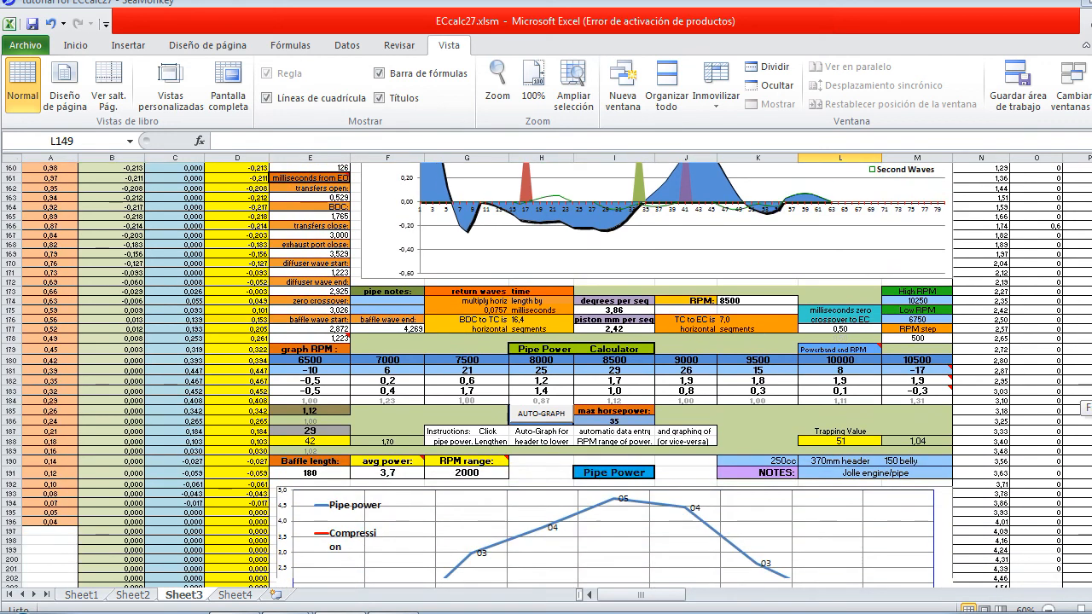
scroll(1024, 574, down, 4)
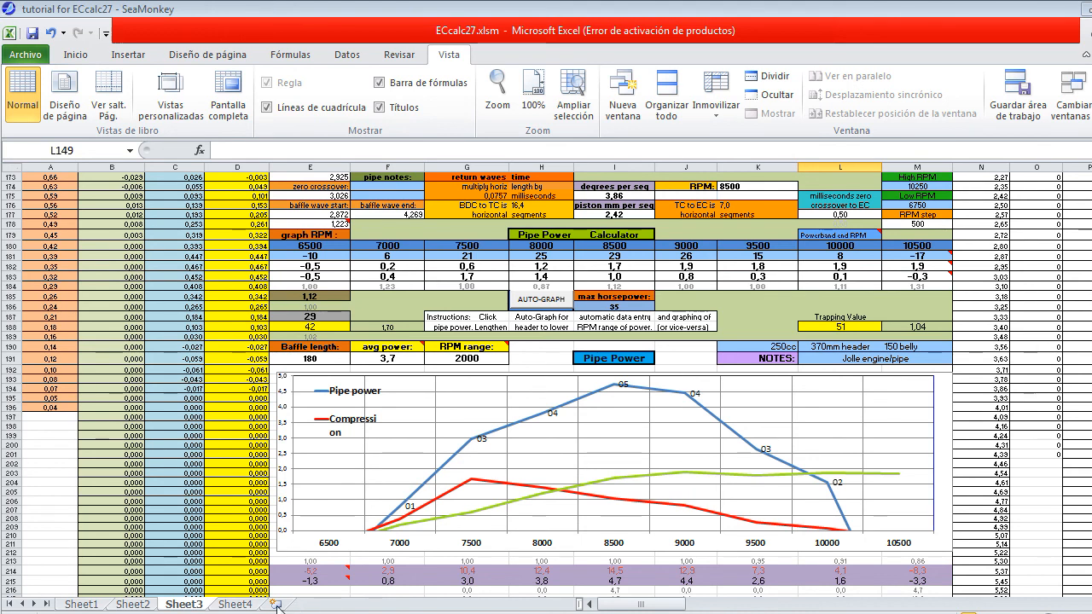
click(235, 604)
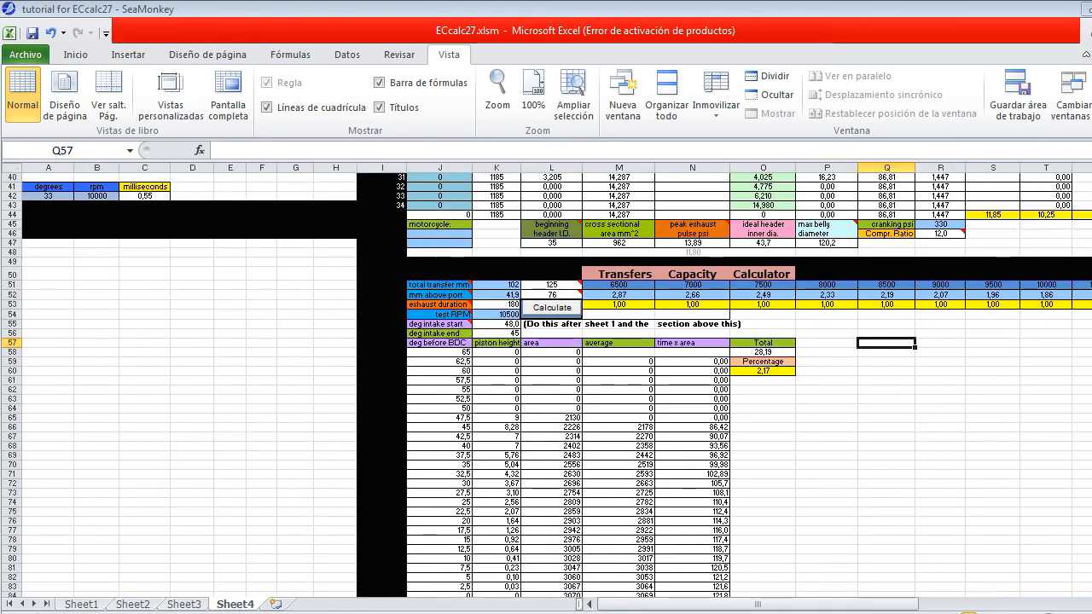
scroll(1083, 380, up, 13)
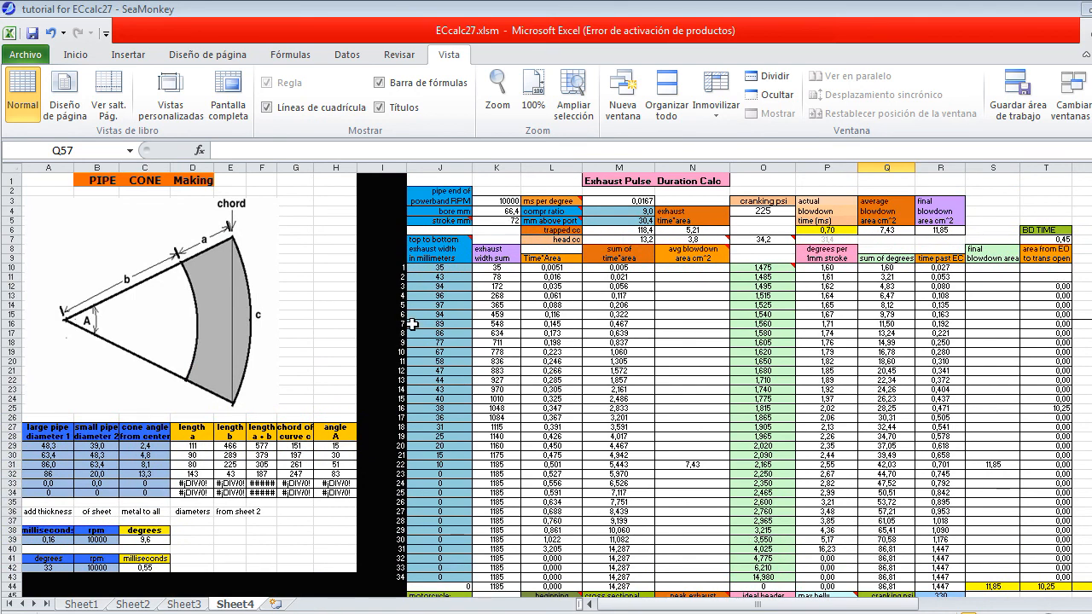